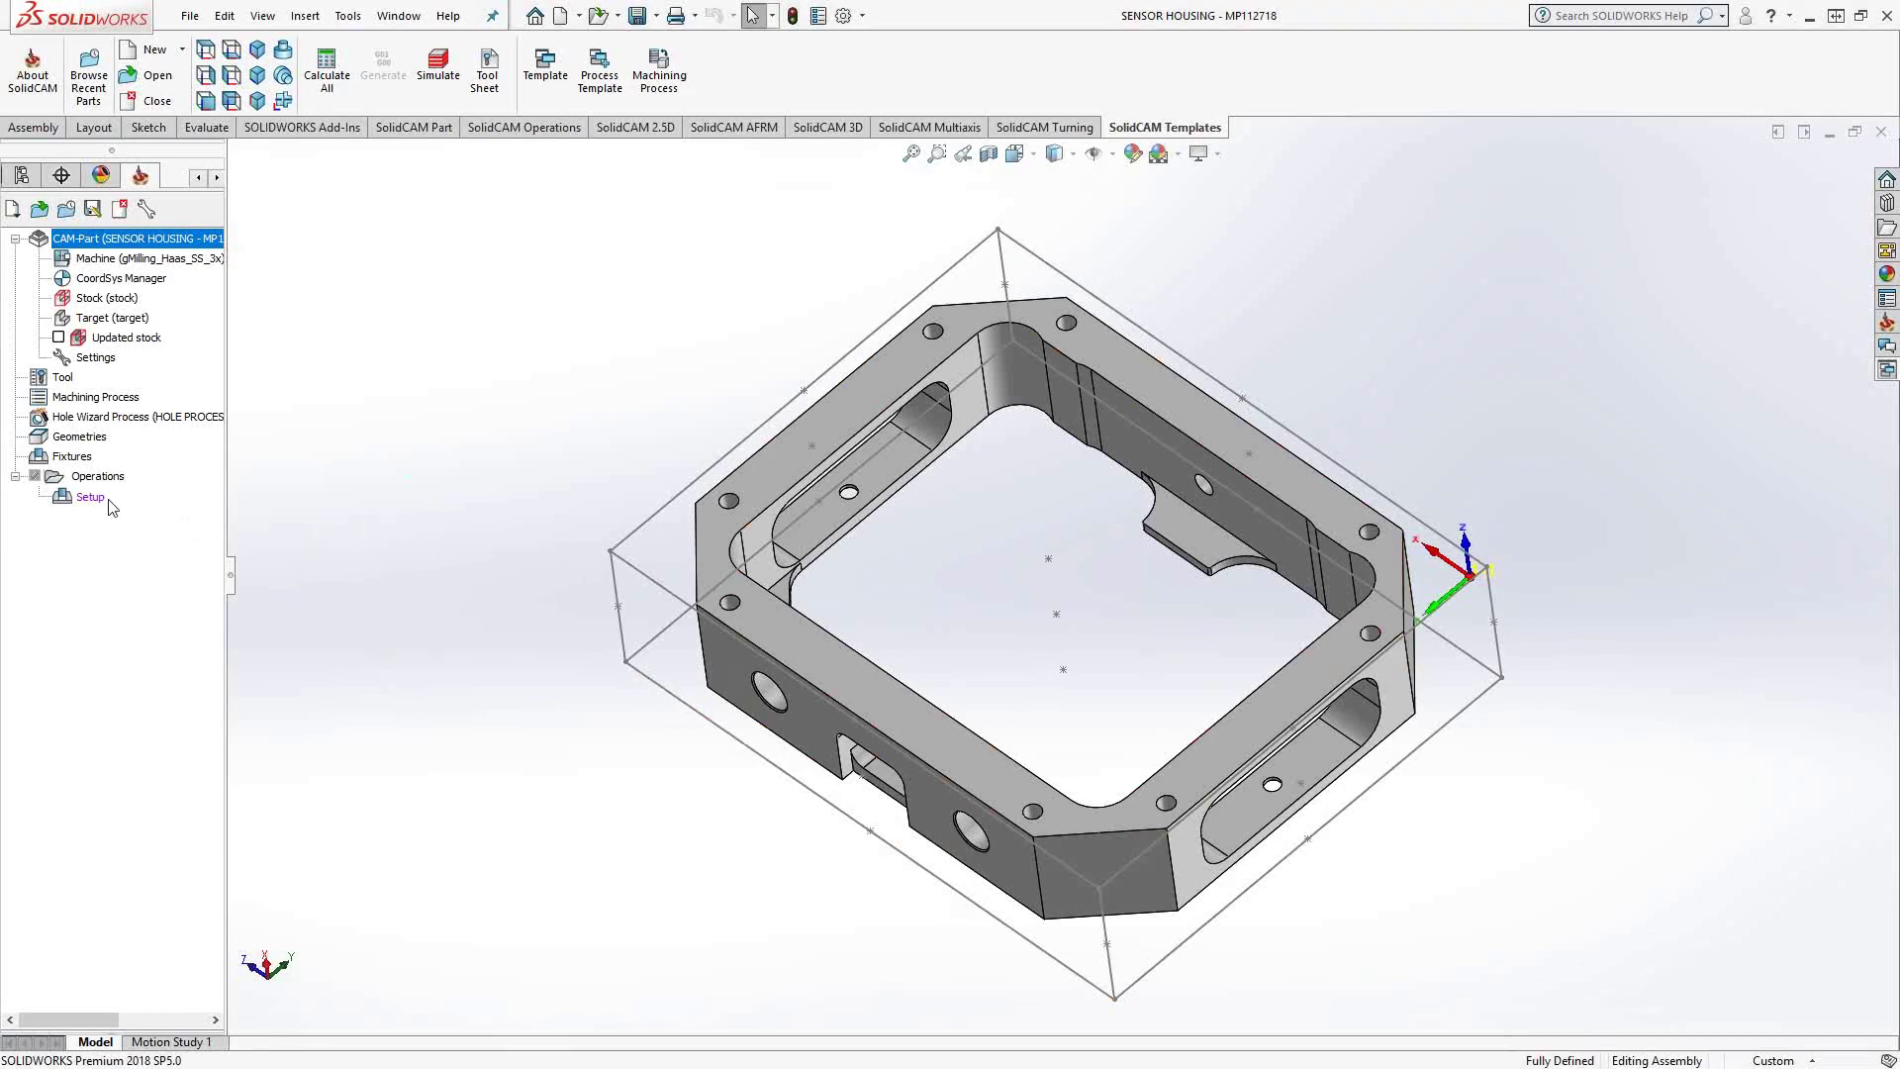
{"action": "right_click", "coordinate": [90, 497]}
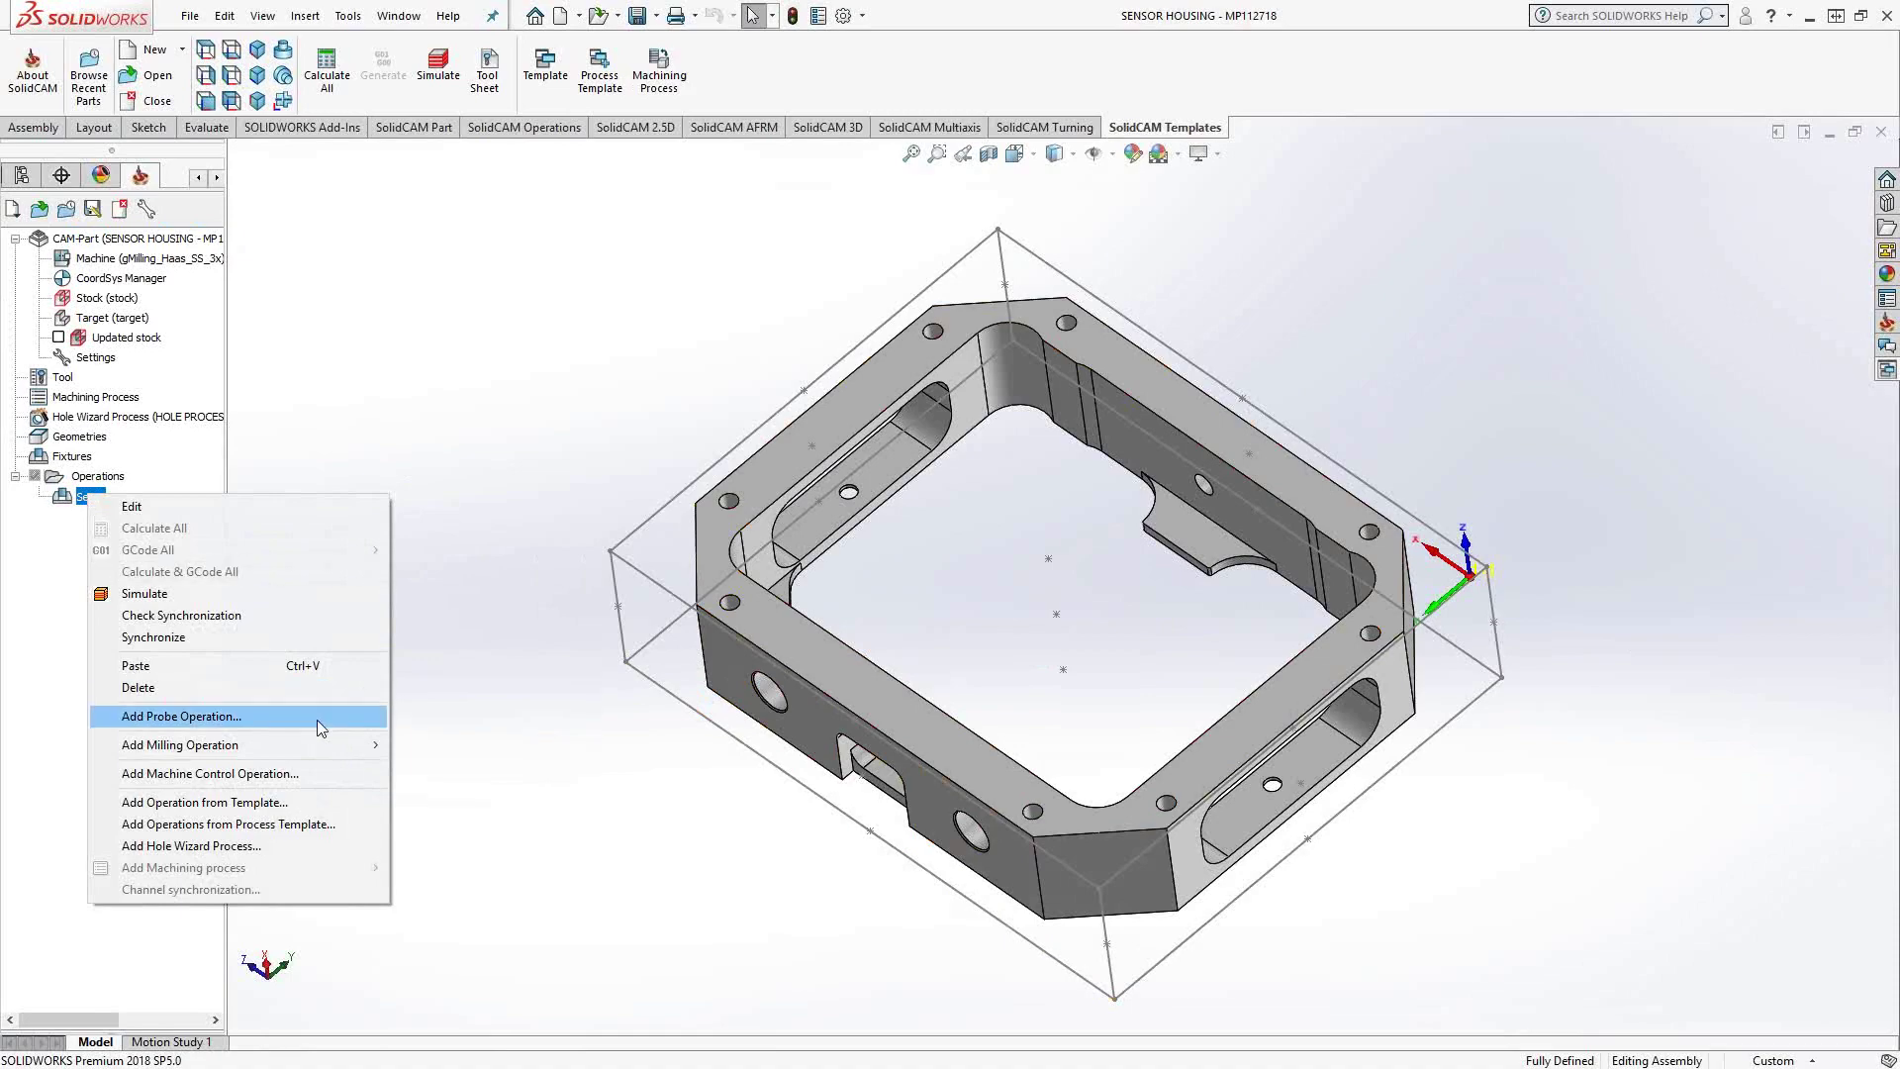
{"action": "mouse_move", "coordinate": [305, 744]}
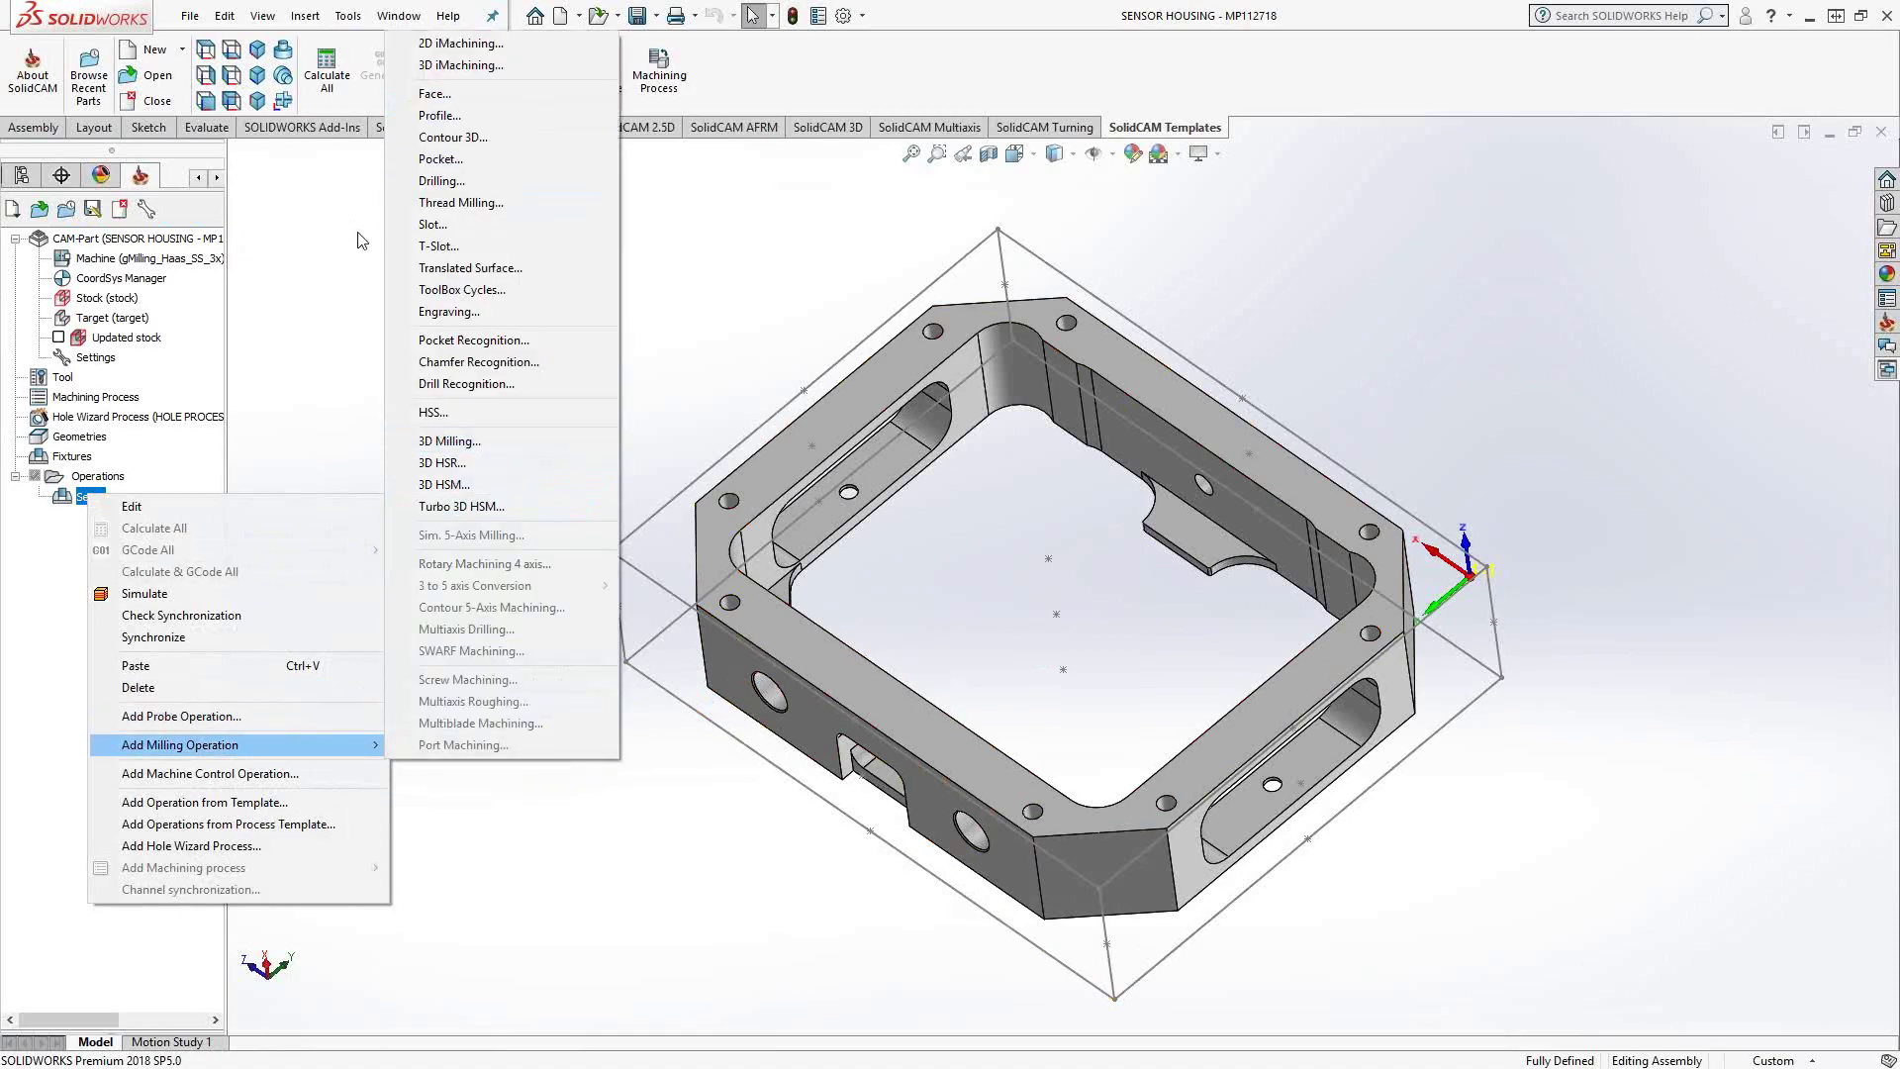
{"action": "left_click", "coordinate": [341, 257]}
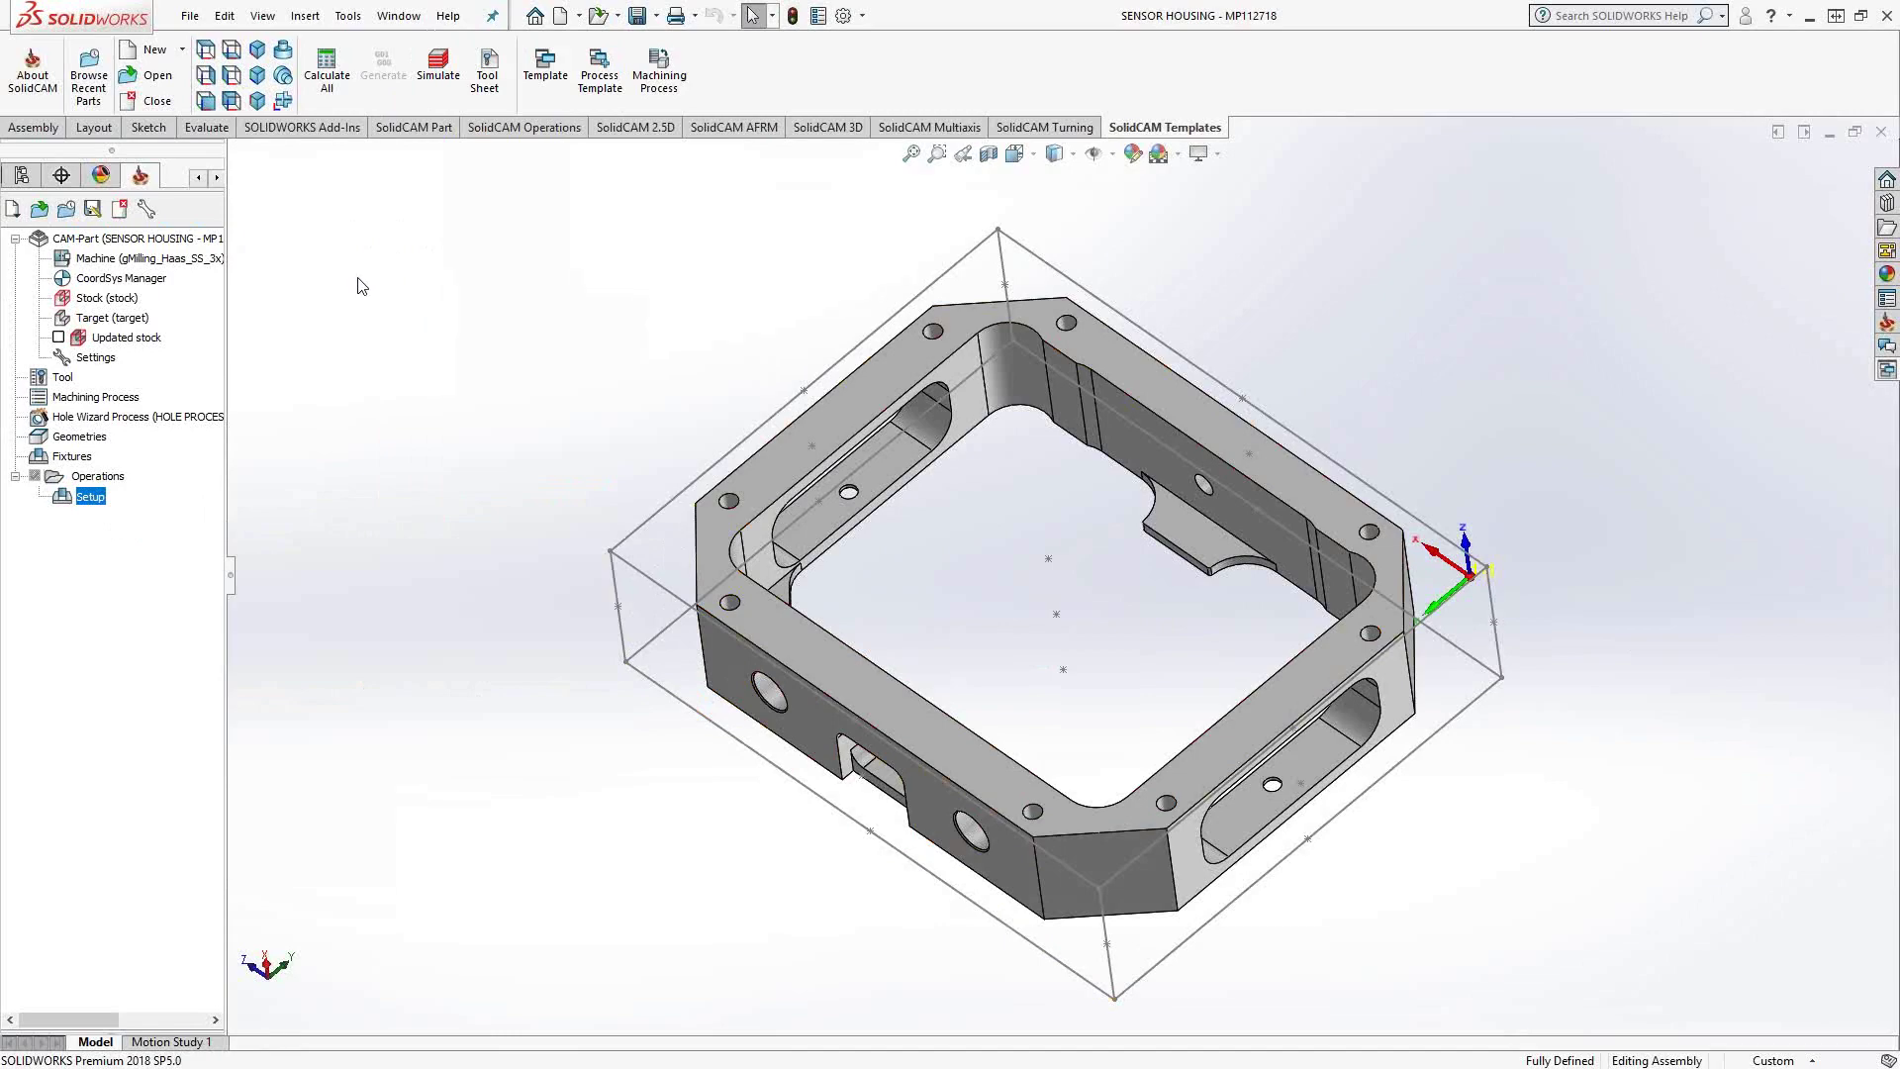
{"action": "left_click", "coordinate": [525, 129]}
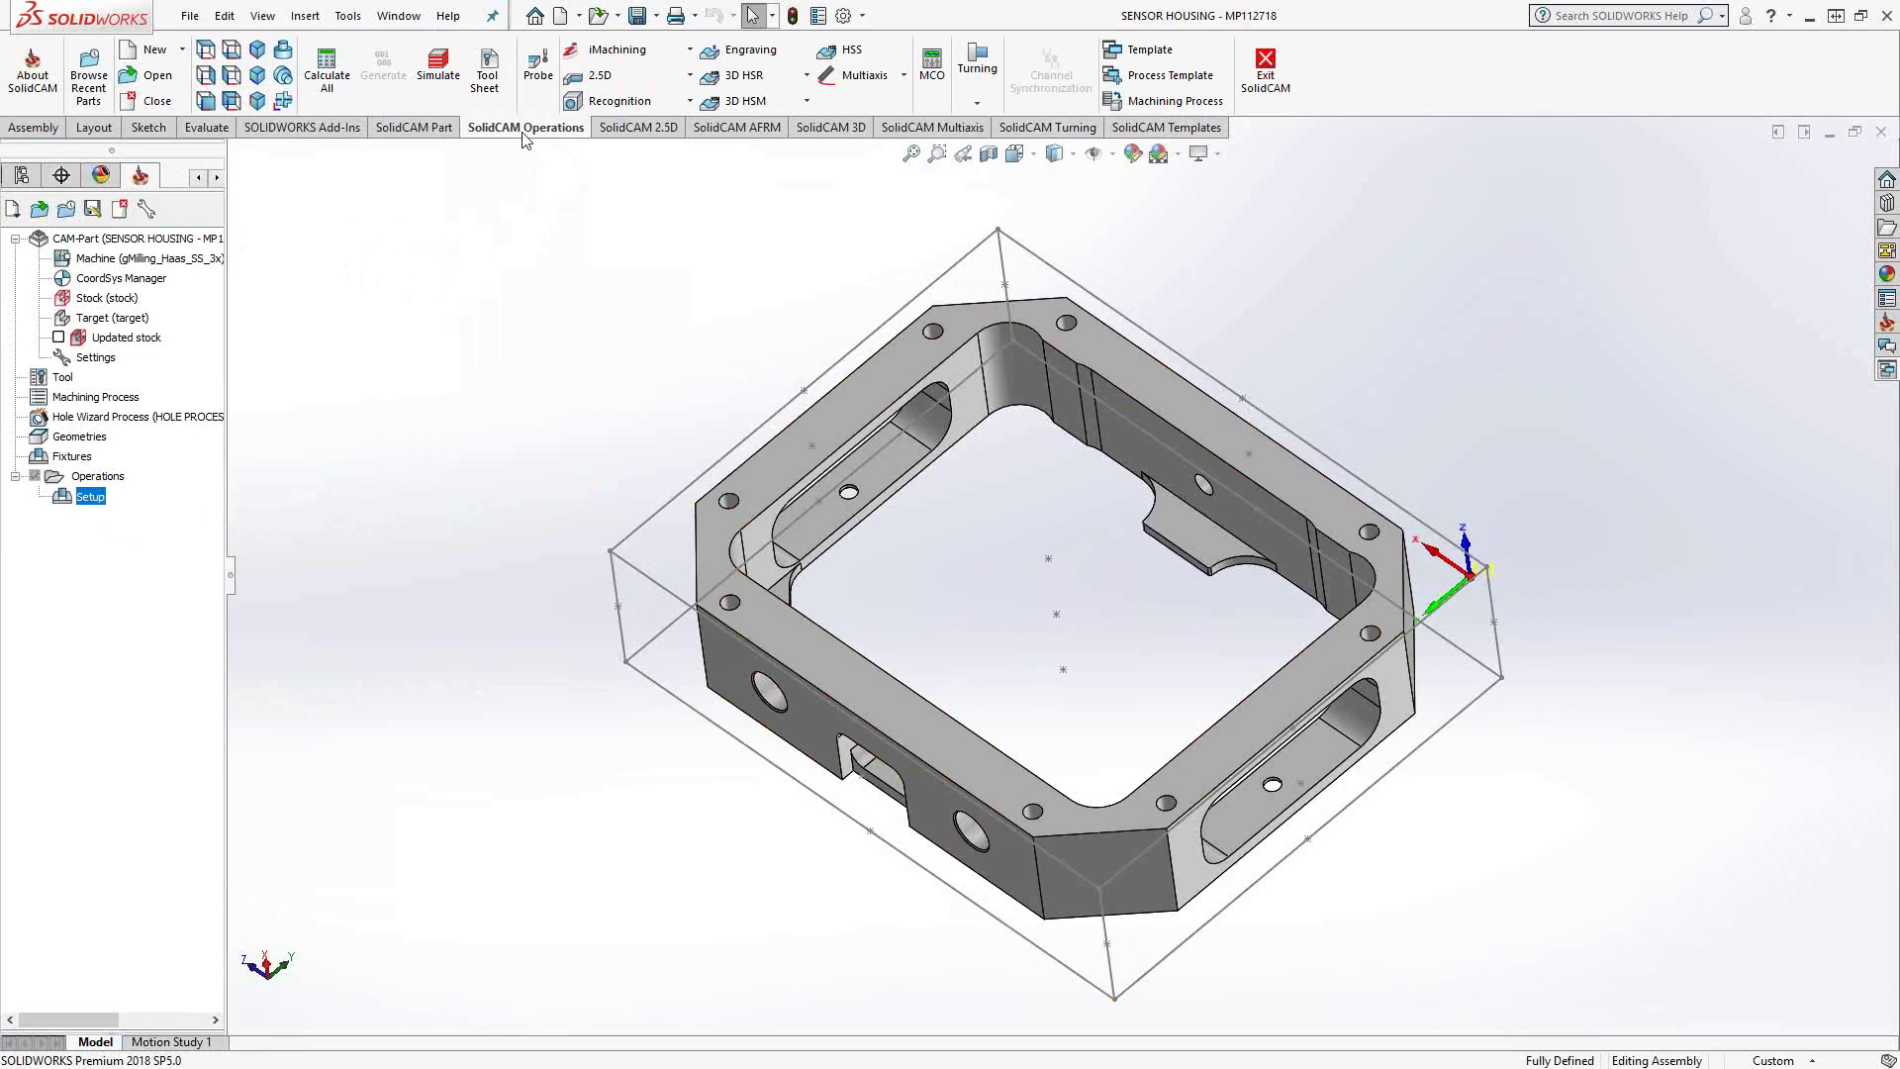
{"action": "left_click", "coordinate": [691, 79]}
{"action": "left_click", "coordinate": [495, 202]}
Step: Start a new 2.5D Face milling operation and move its dialog clear of the operations tree
{"action": "left_click", "coordinate": [623, 129]}
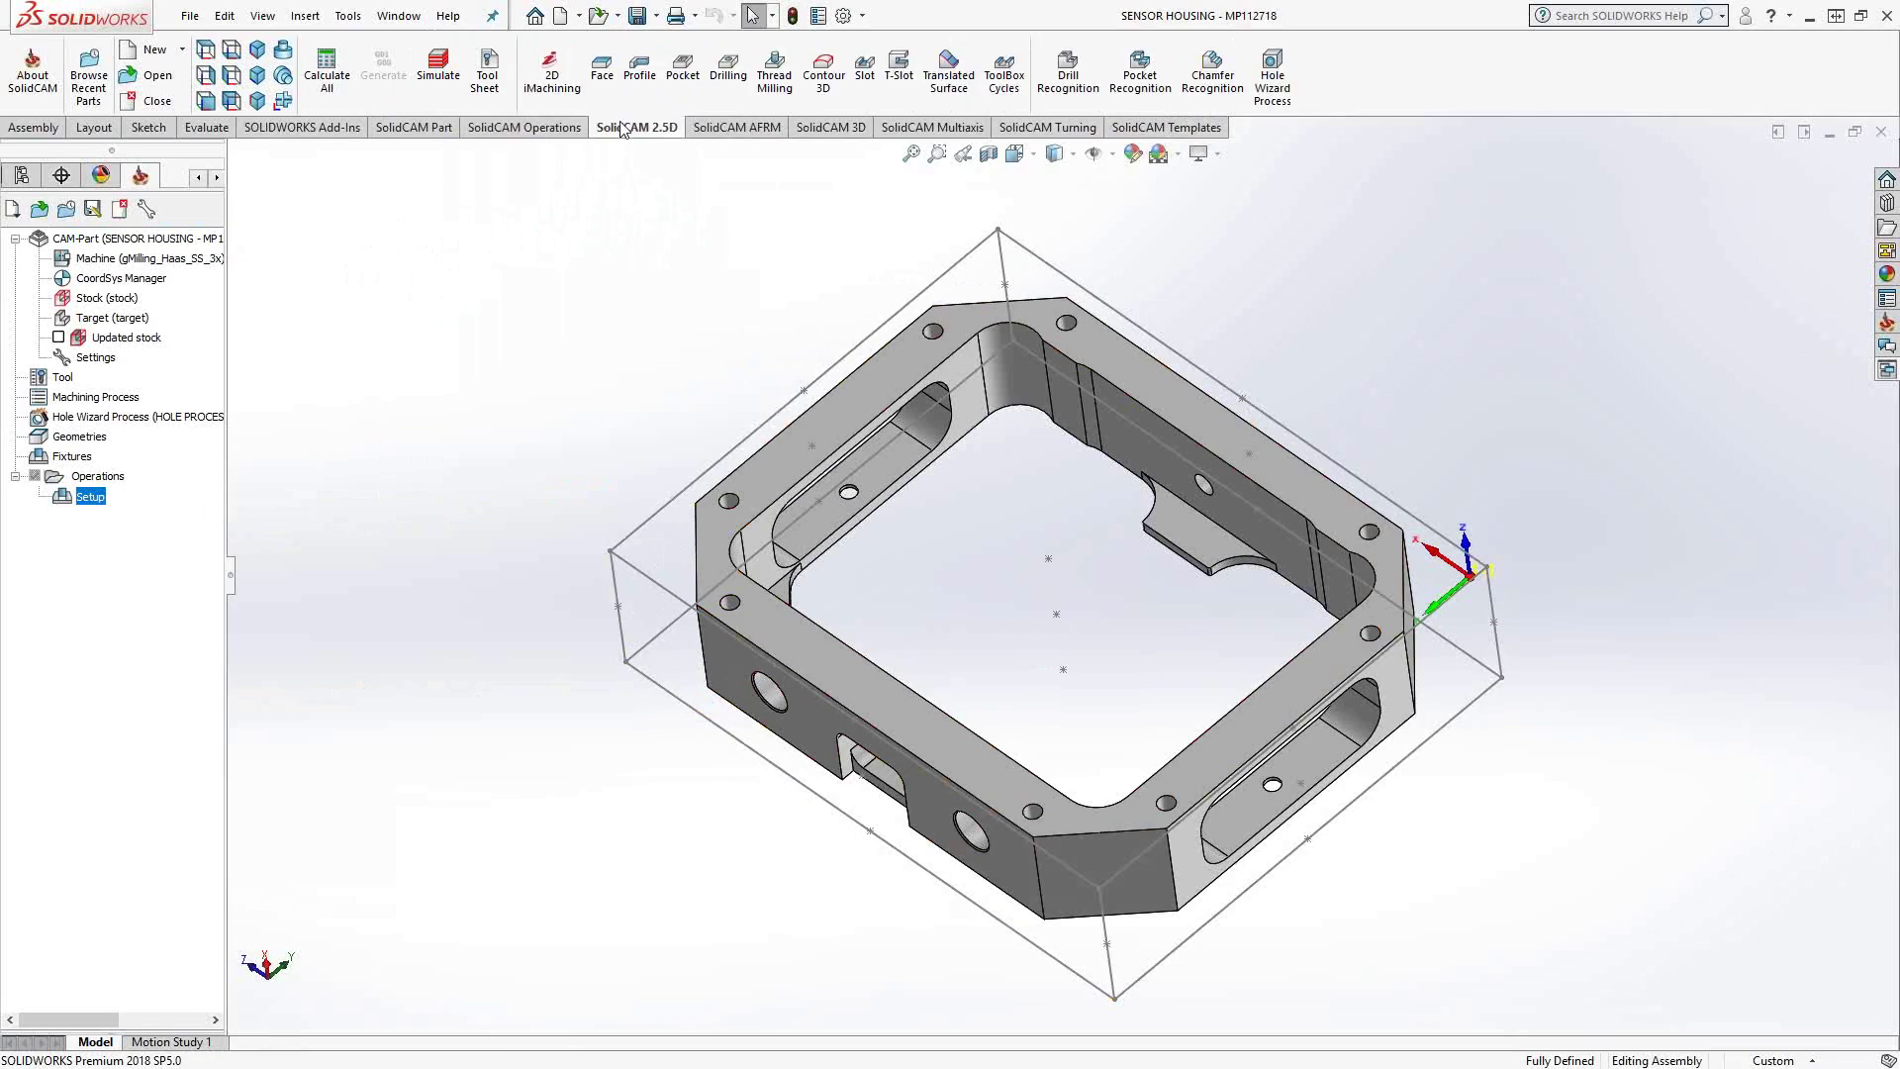
{"action": "left_click", "coordinate": [603, 71]}
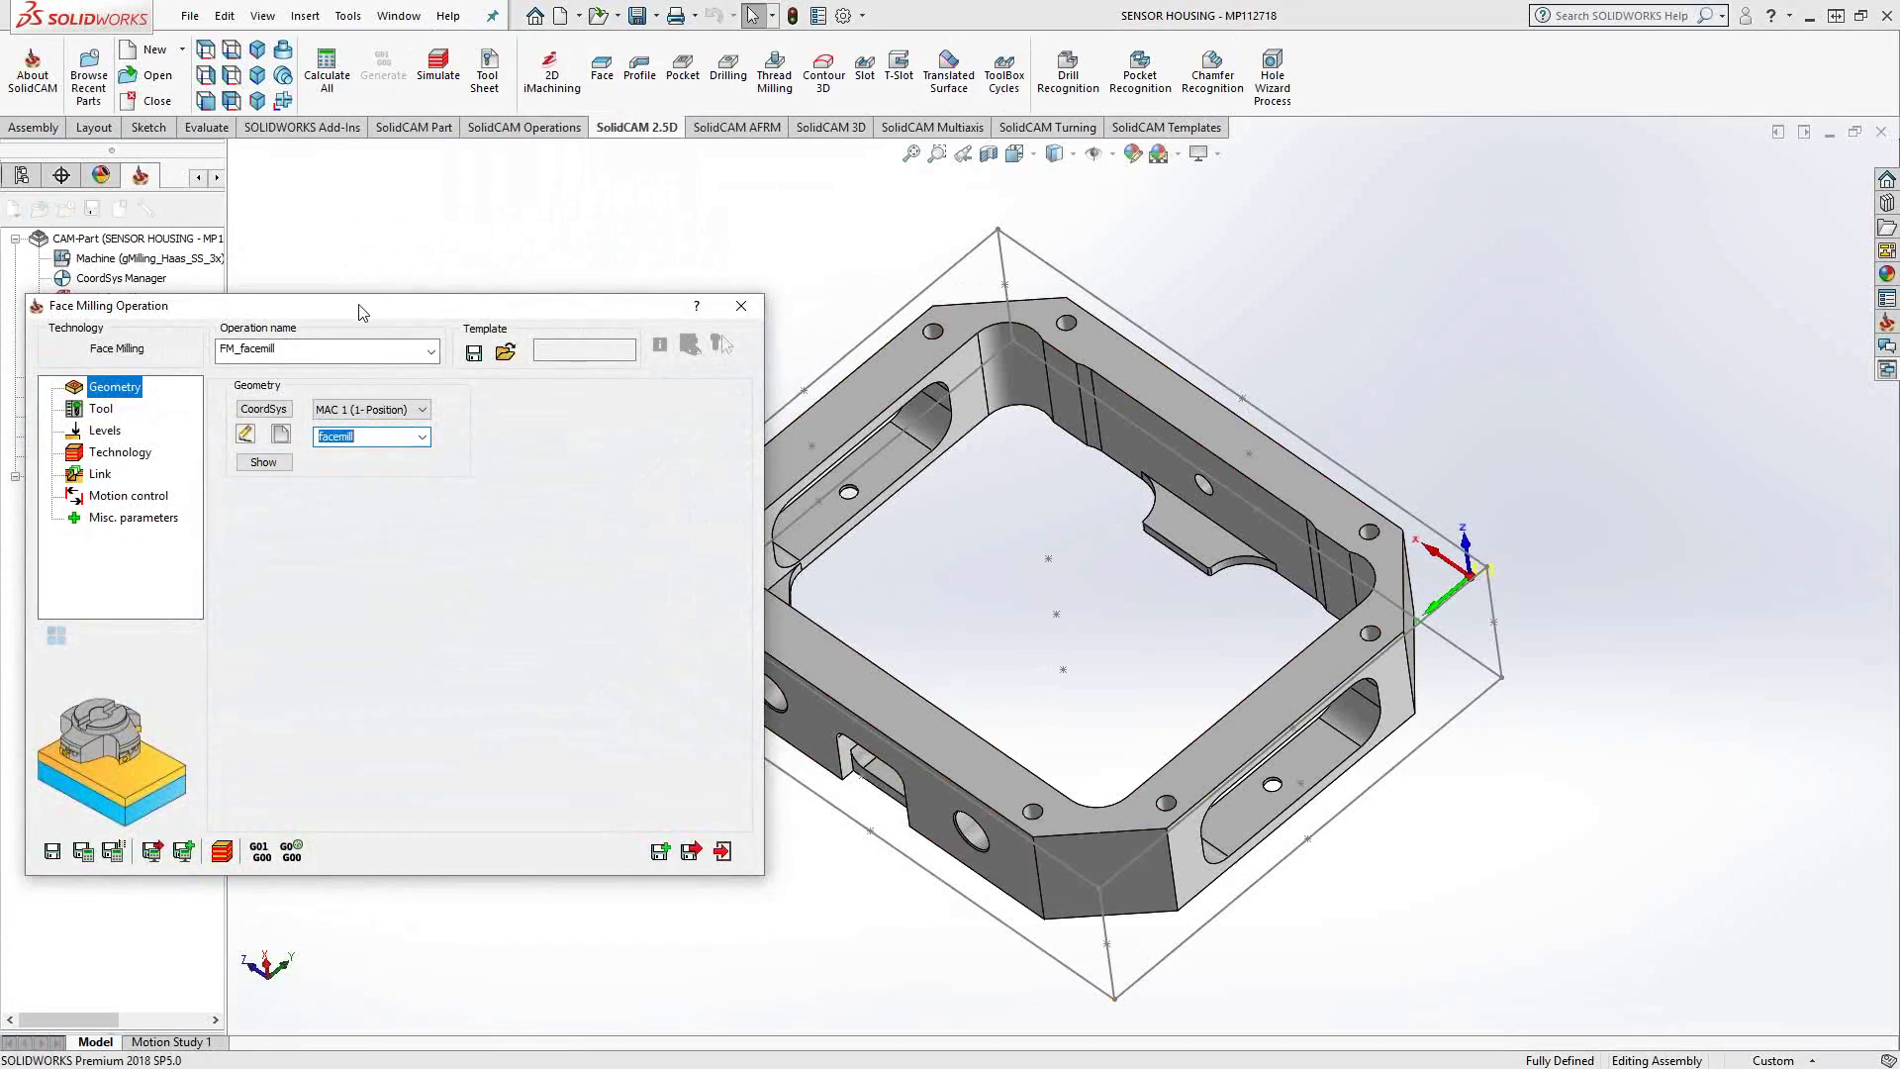
{"action": "left_click_drag", "start_coordinate": [359, 313], "coordinate": [715, 320]}
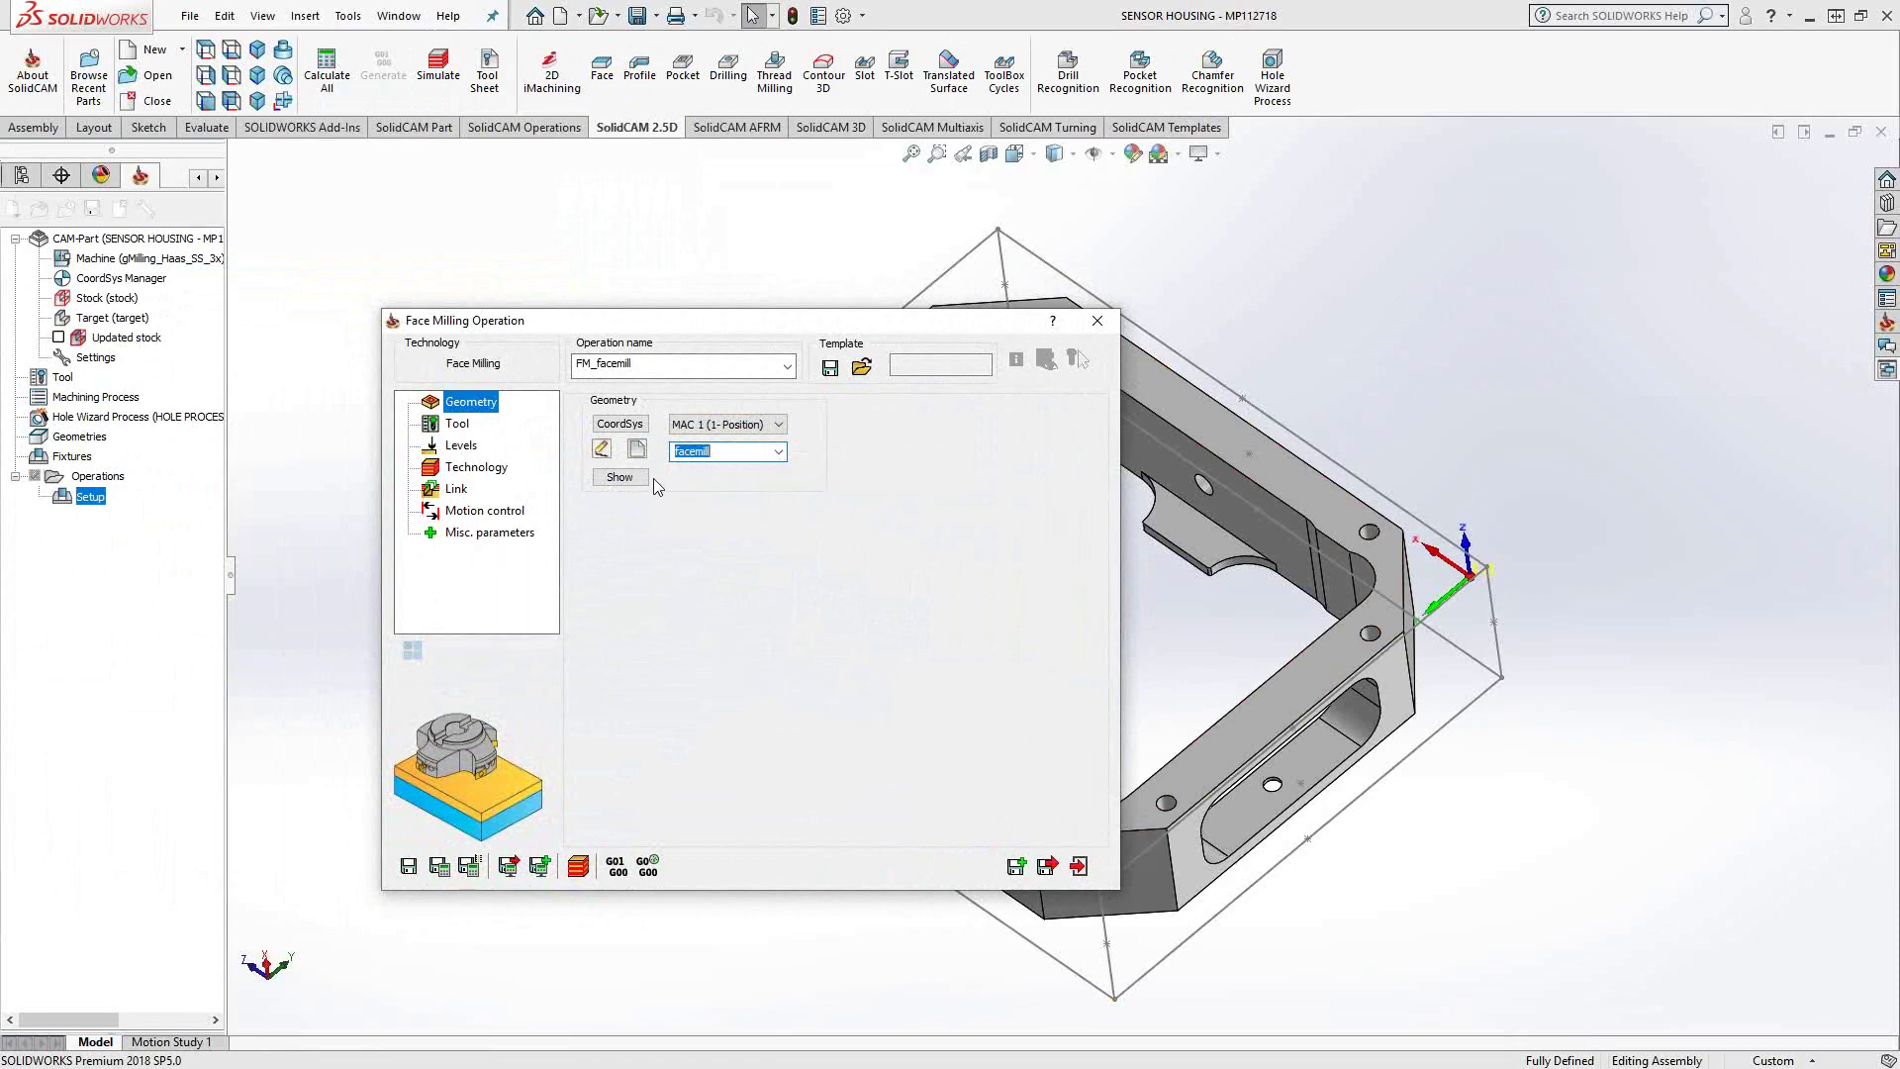
Step: Preview the default facemill geometry on the housing, looking straight onto the top face, and close the preview
{"action": "left_click", "coordinate": [621, 478]}
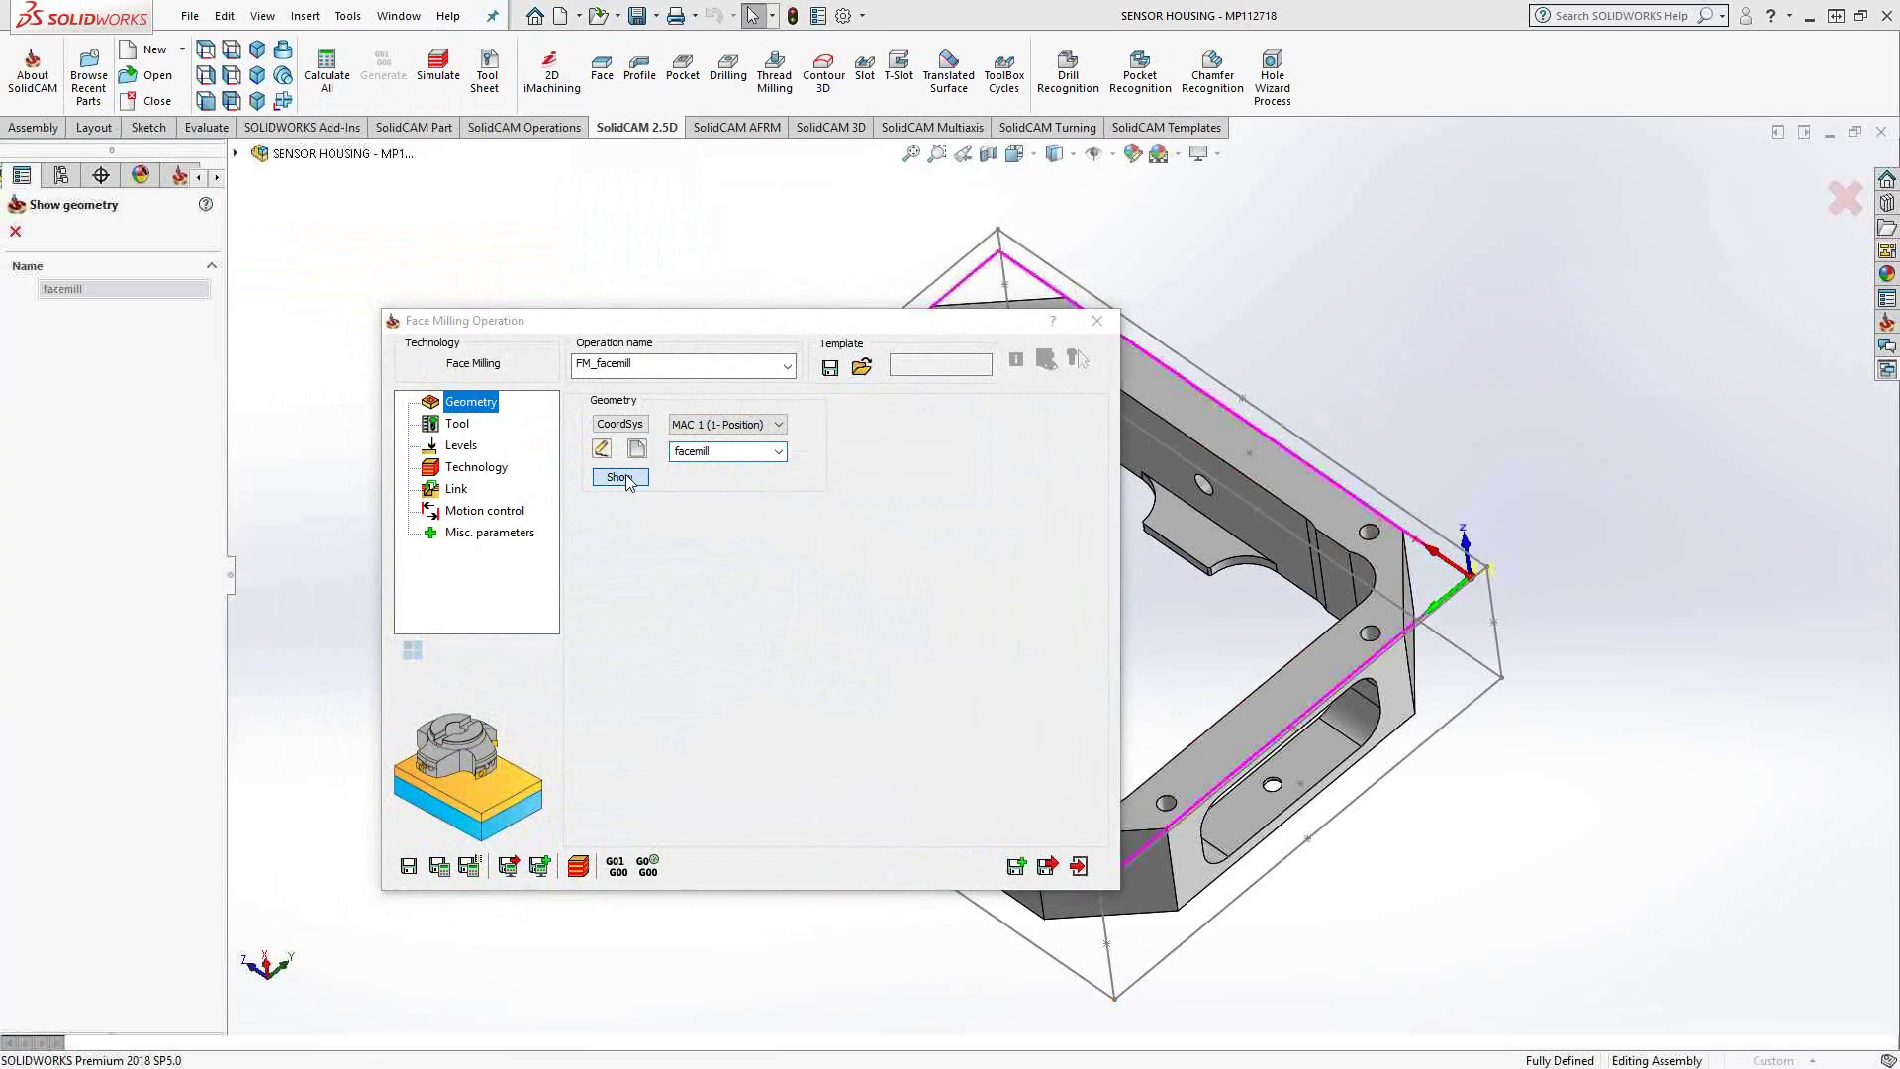
{"action": "middle_click_drag", "start_coordinate": [614, 441], "coordinate": [590, 555]}
{"action": "right_click", "coordinate": [795, 452]}
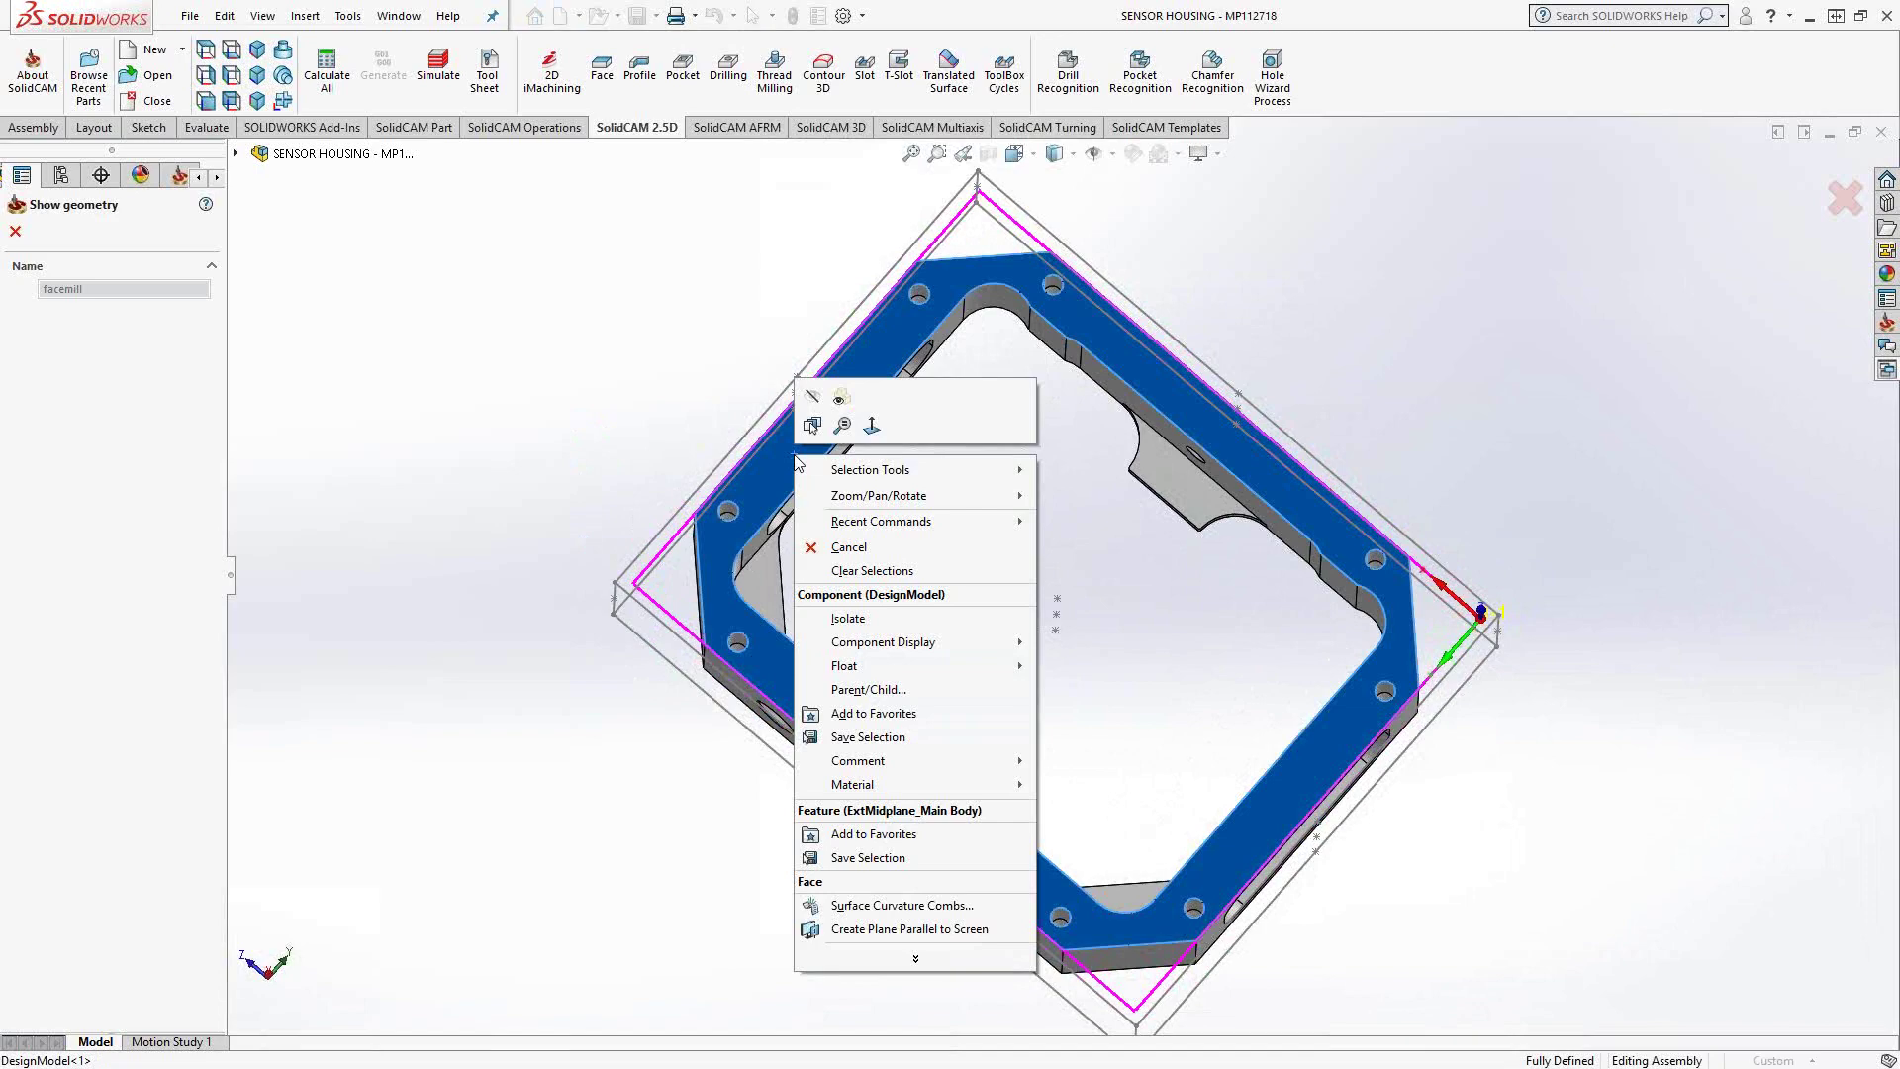
{"action": "left_click", "coordinate": [870, 426]}
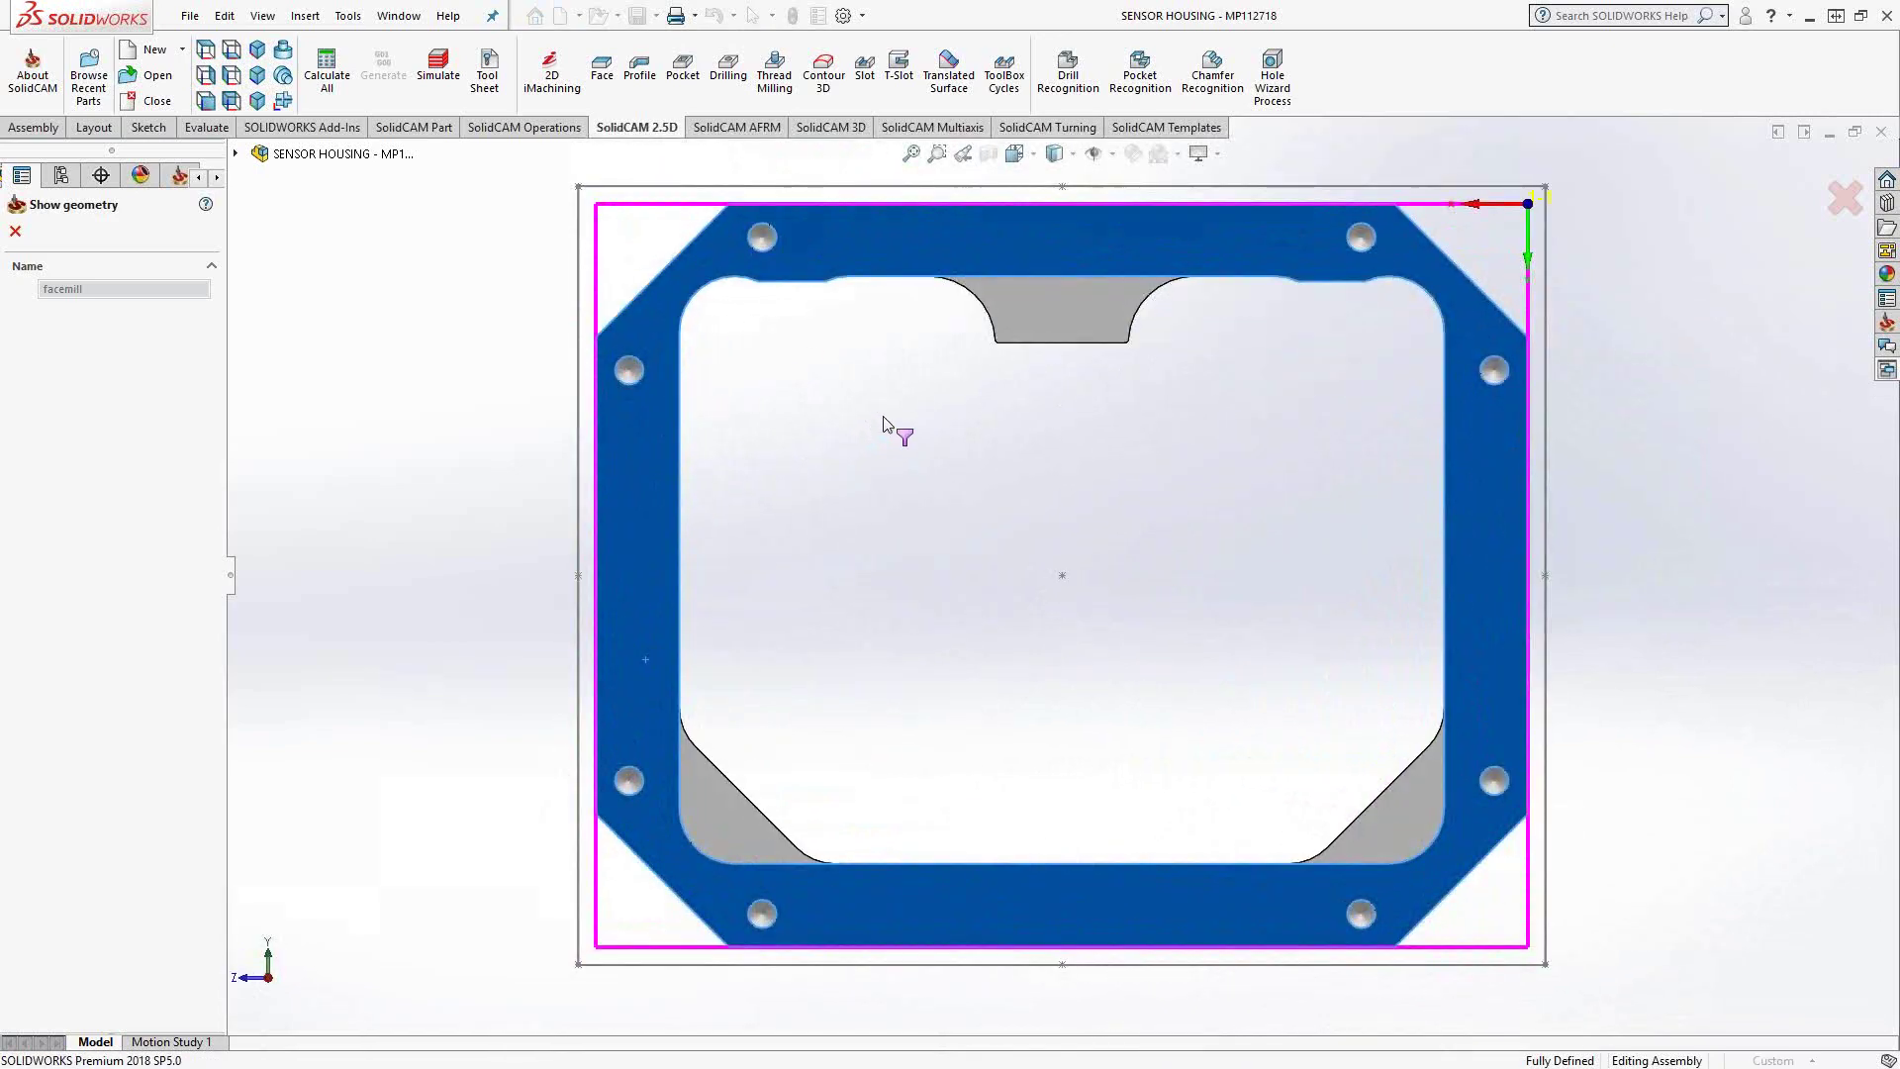
{"action": "left_click", "coordinate": [15, 230]}
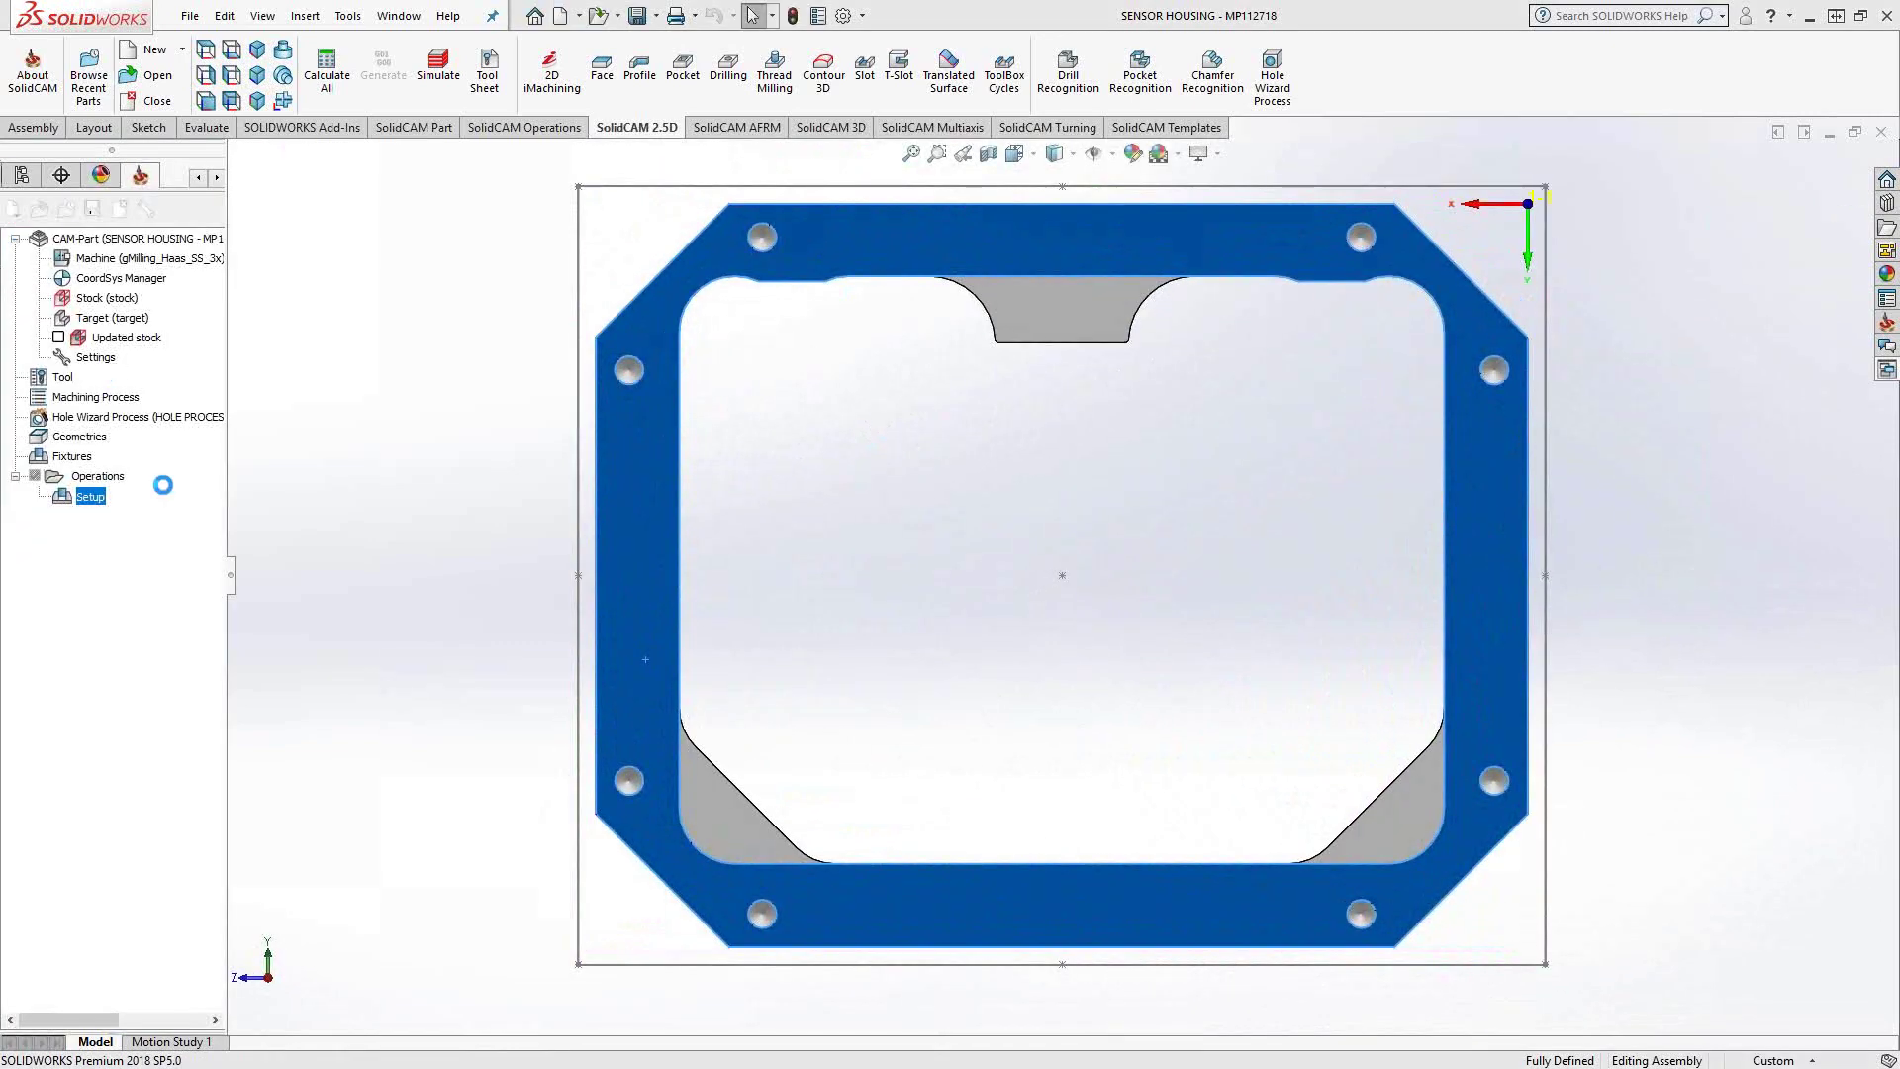
Step: Create a new face milling geometry of type Model, using the housing solid as the base geometry
{"action": "left_click", "coordinate": [637, 451]}
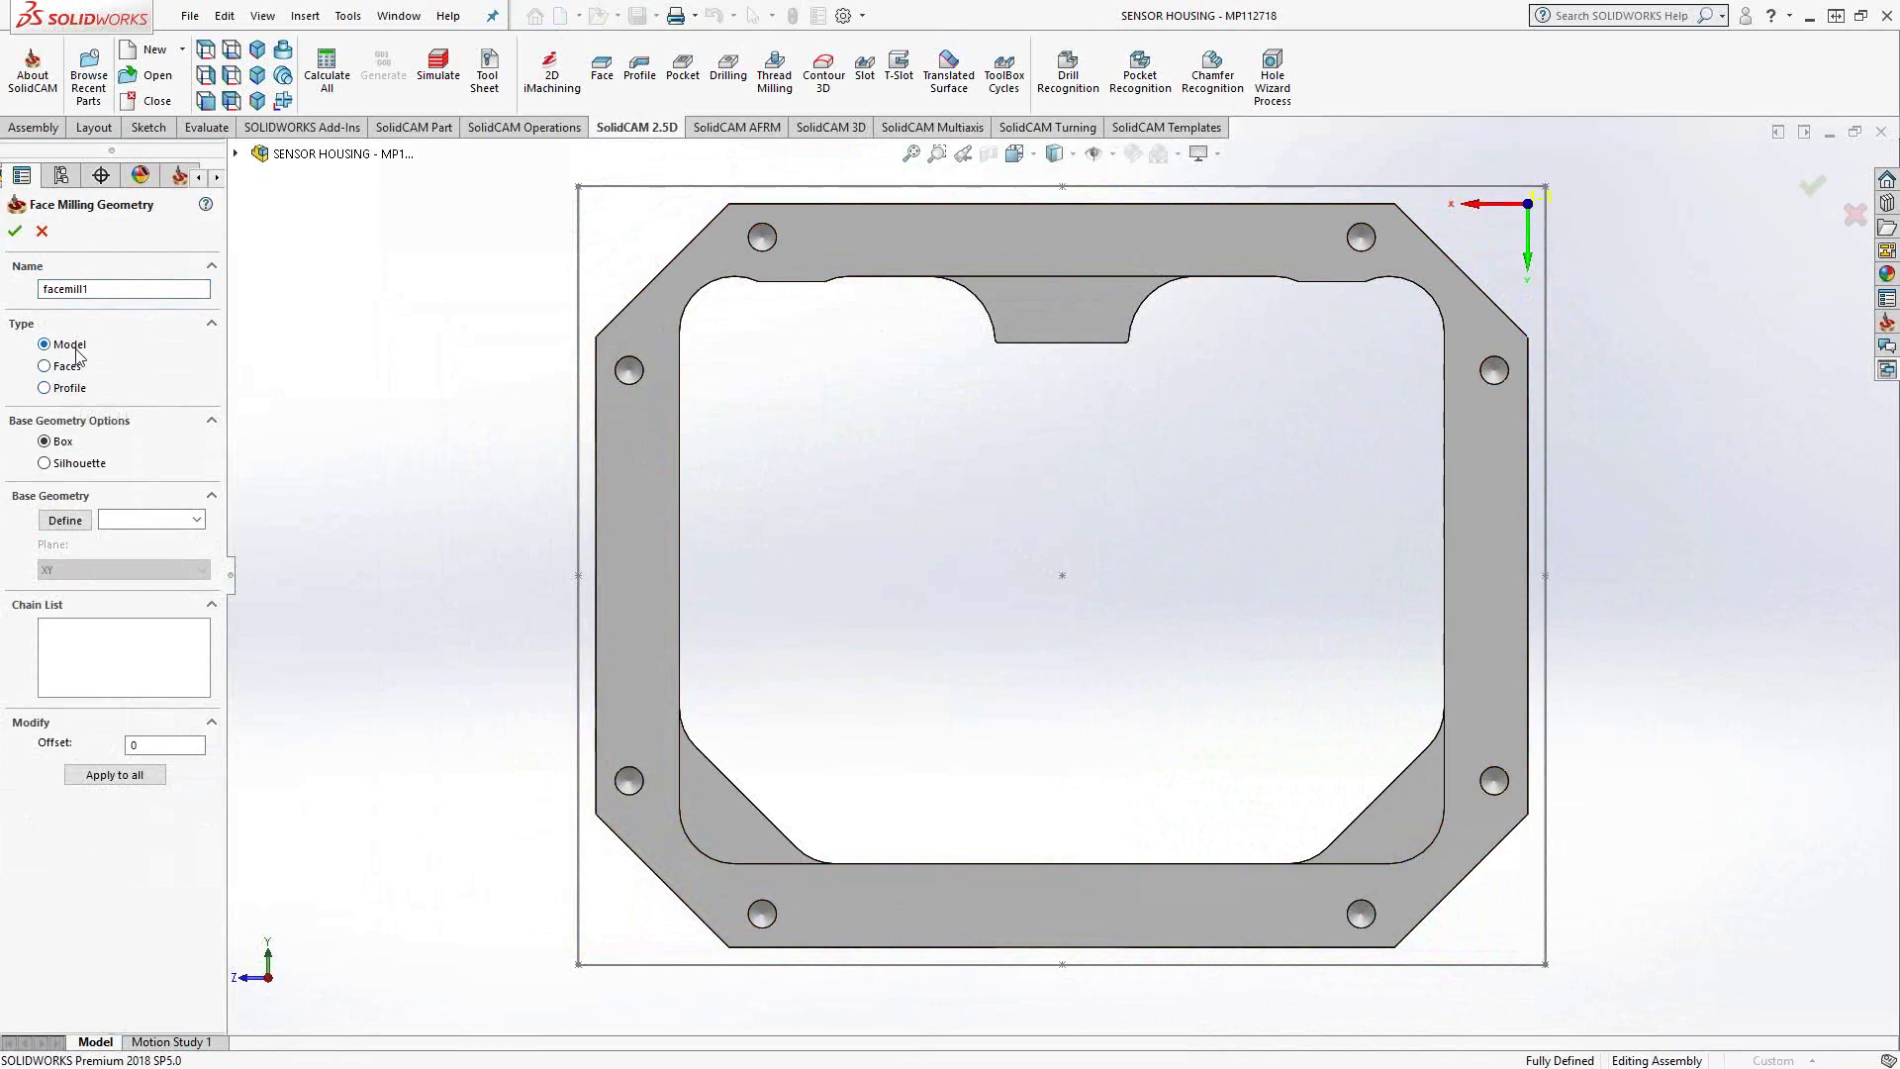
{"action": "left_click", "coordinate": [79, 522]}
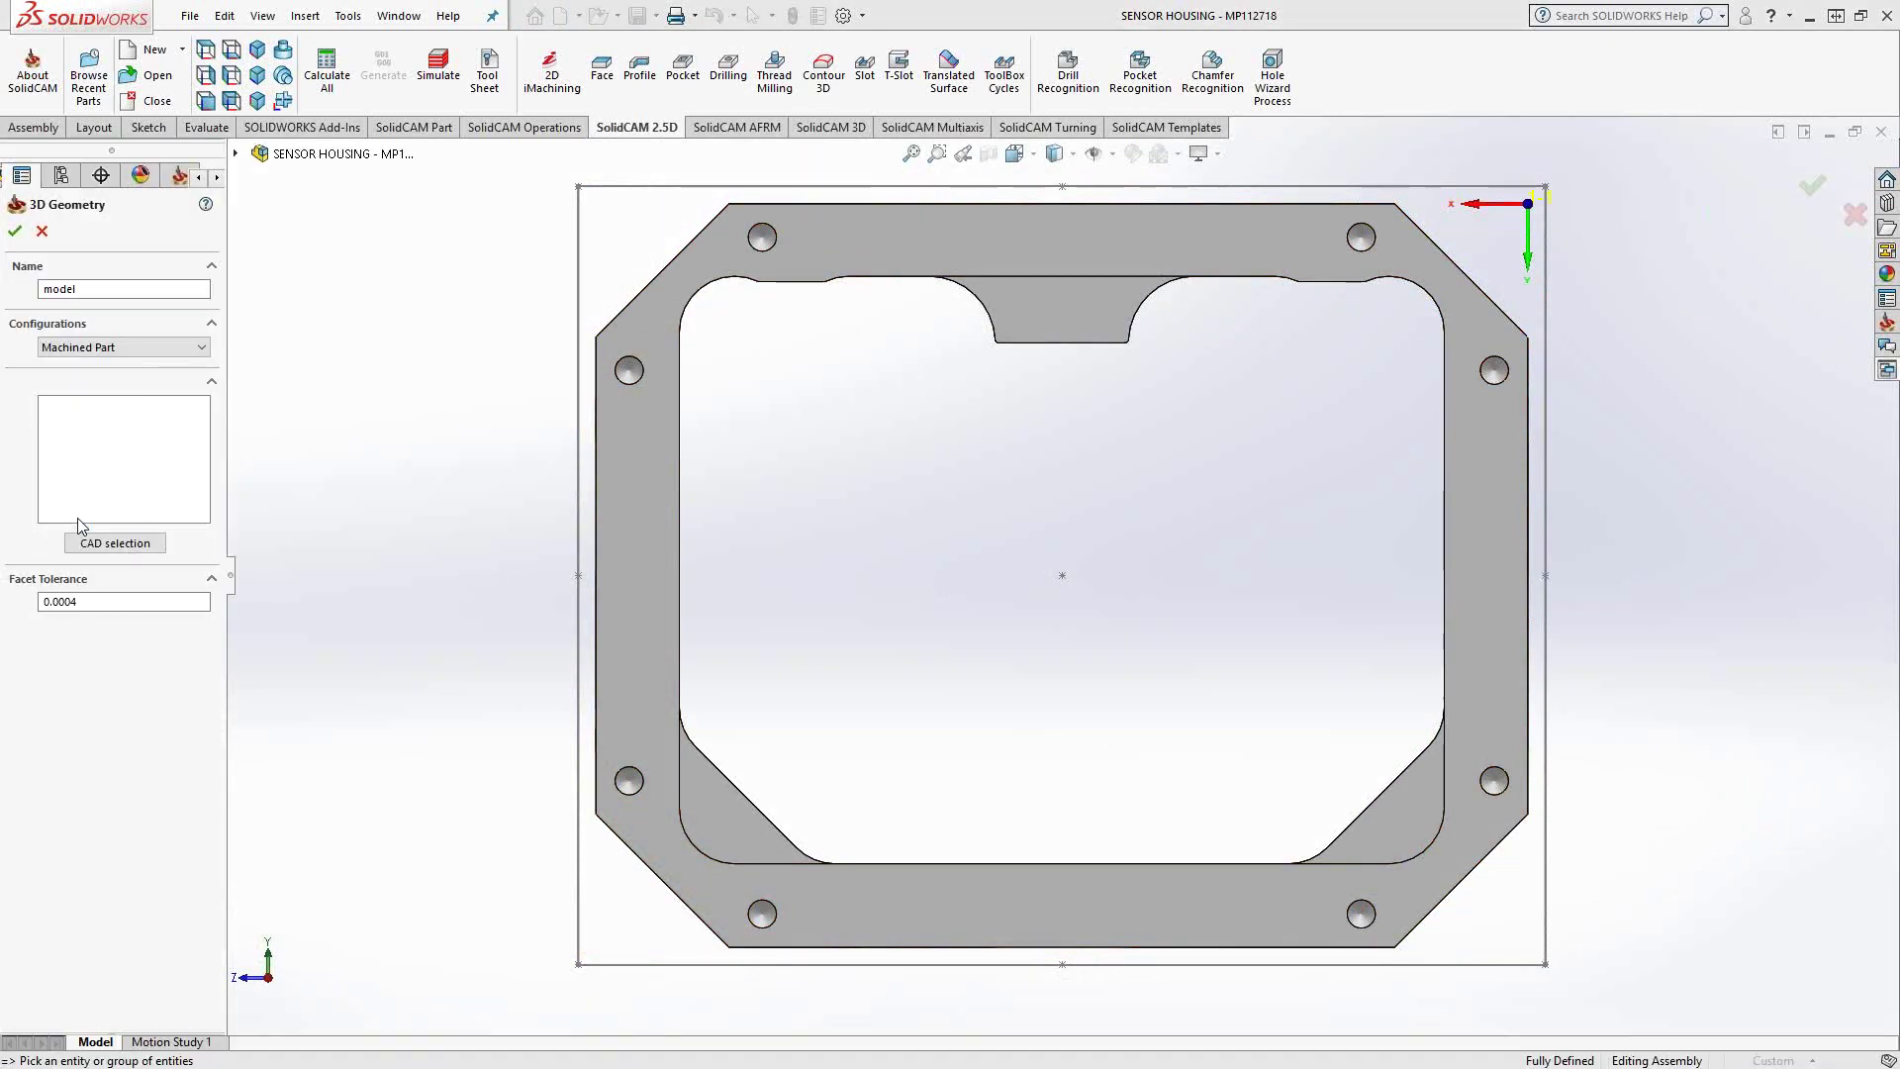
{"action": "left_click", "coordinate": [853, 234]}
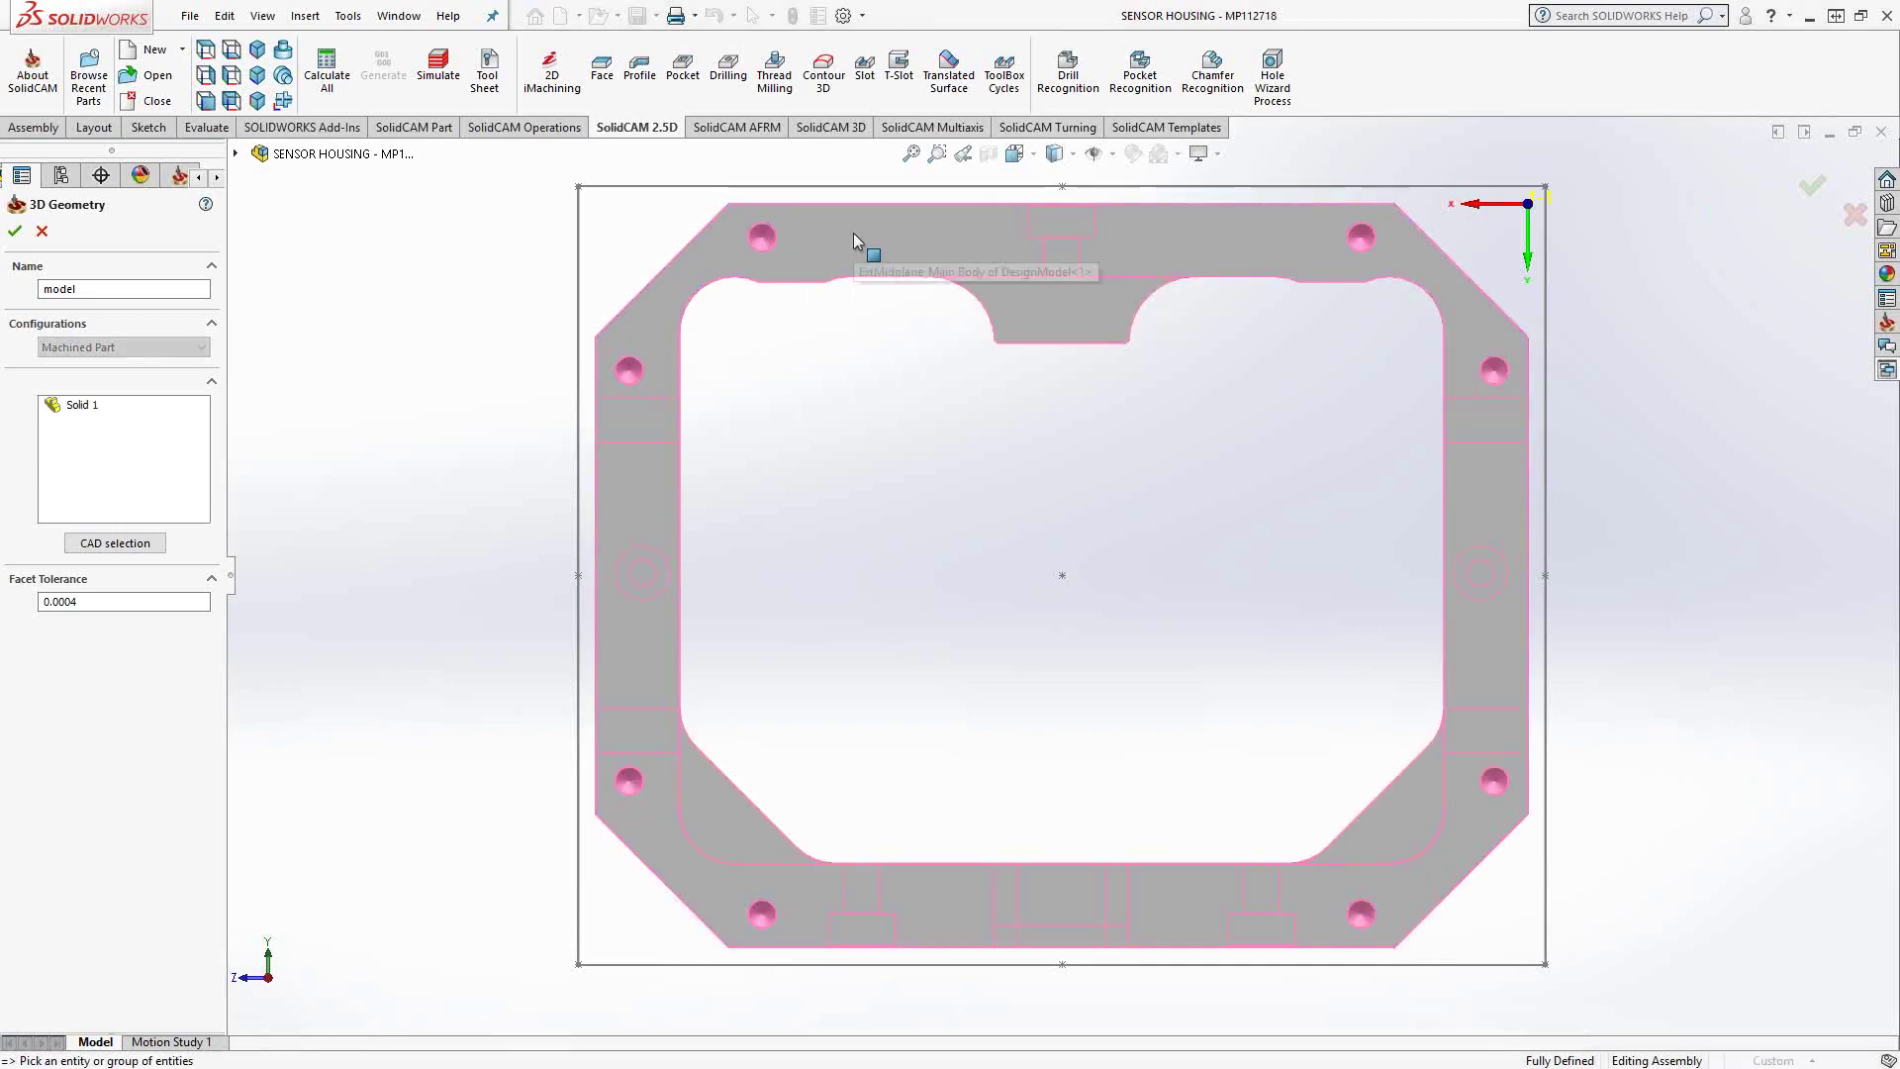
{"action": "left_click", "coordinate": [15, 230]}
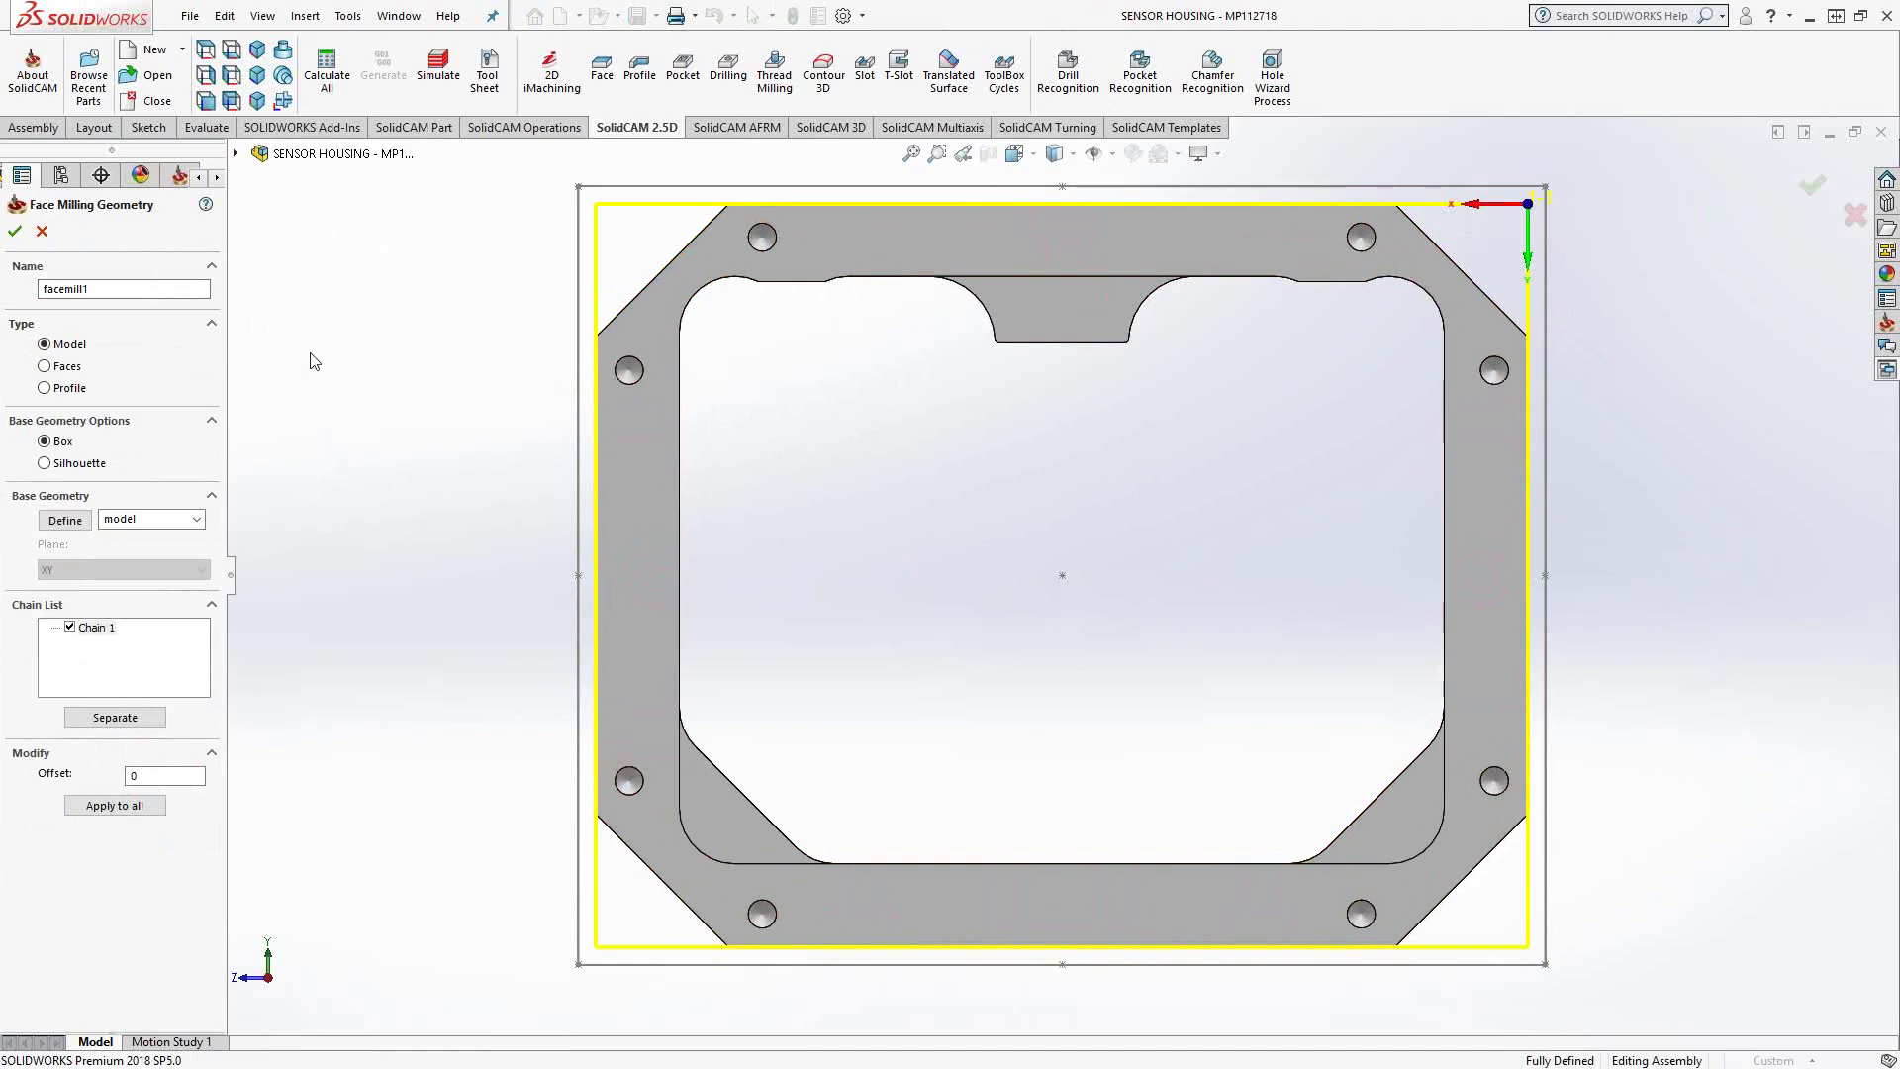
Step: Switch the geometry type to Faces and define the housing's top face as the base geometry
{"action": "left_click", "coordinate": [70, 368]}
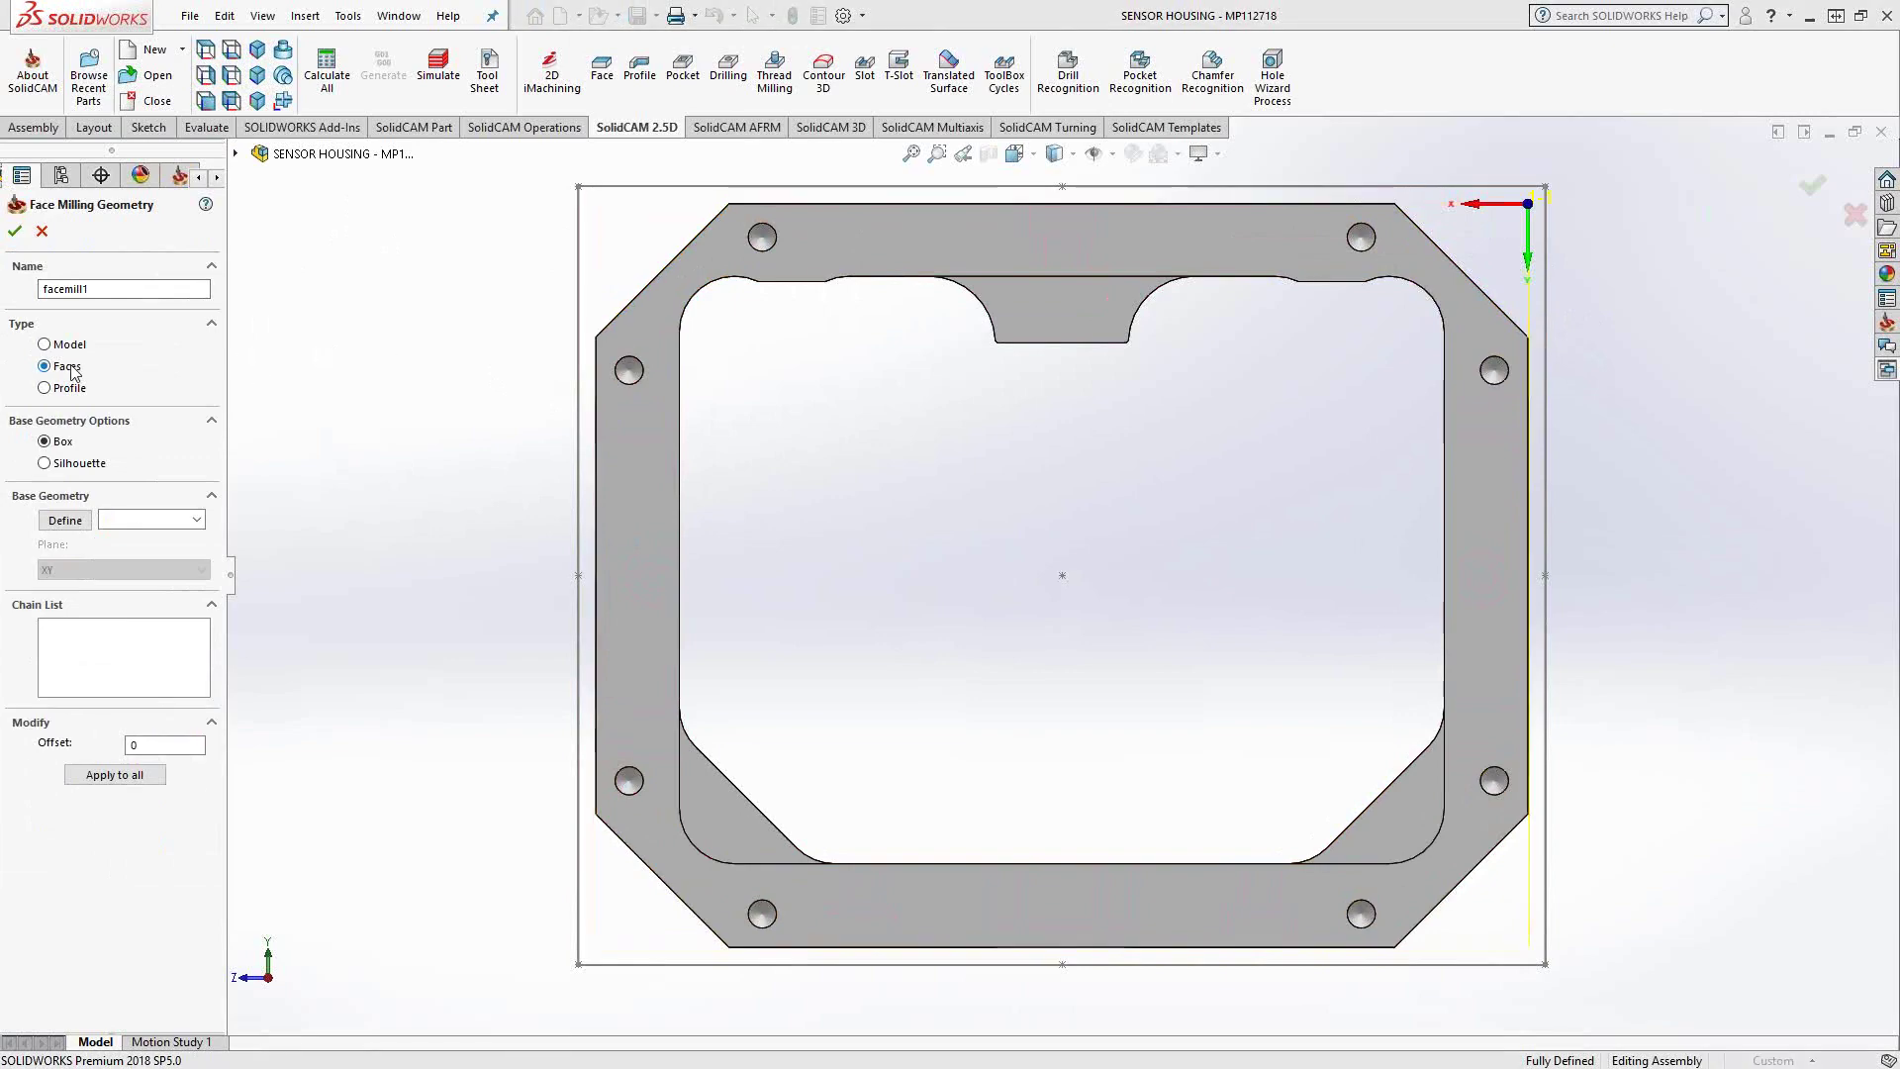
{"action": "left_click", "coordinate": [66, 523]}
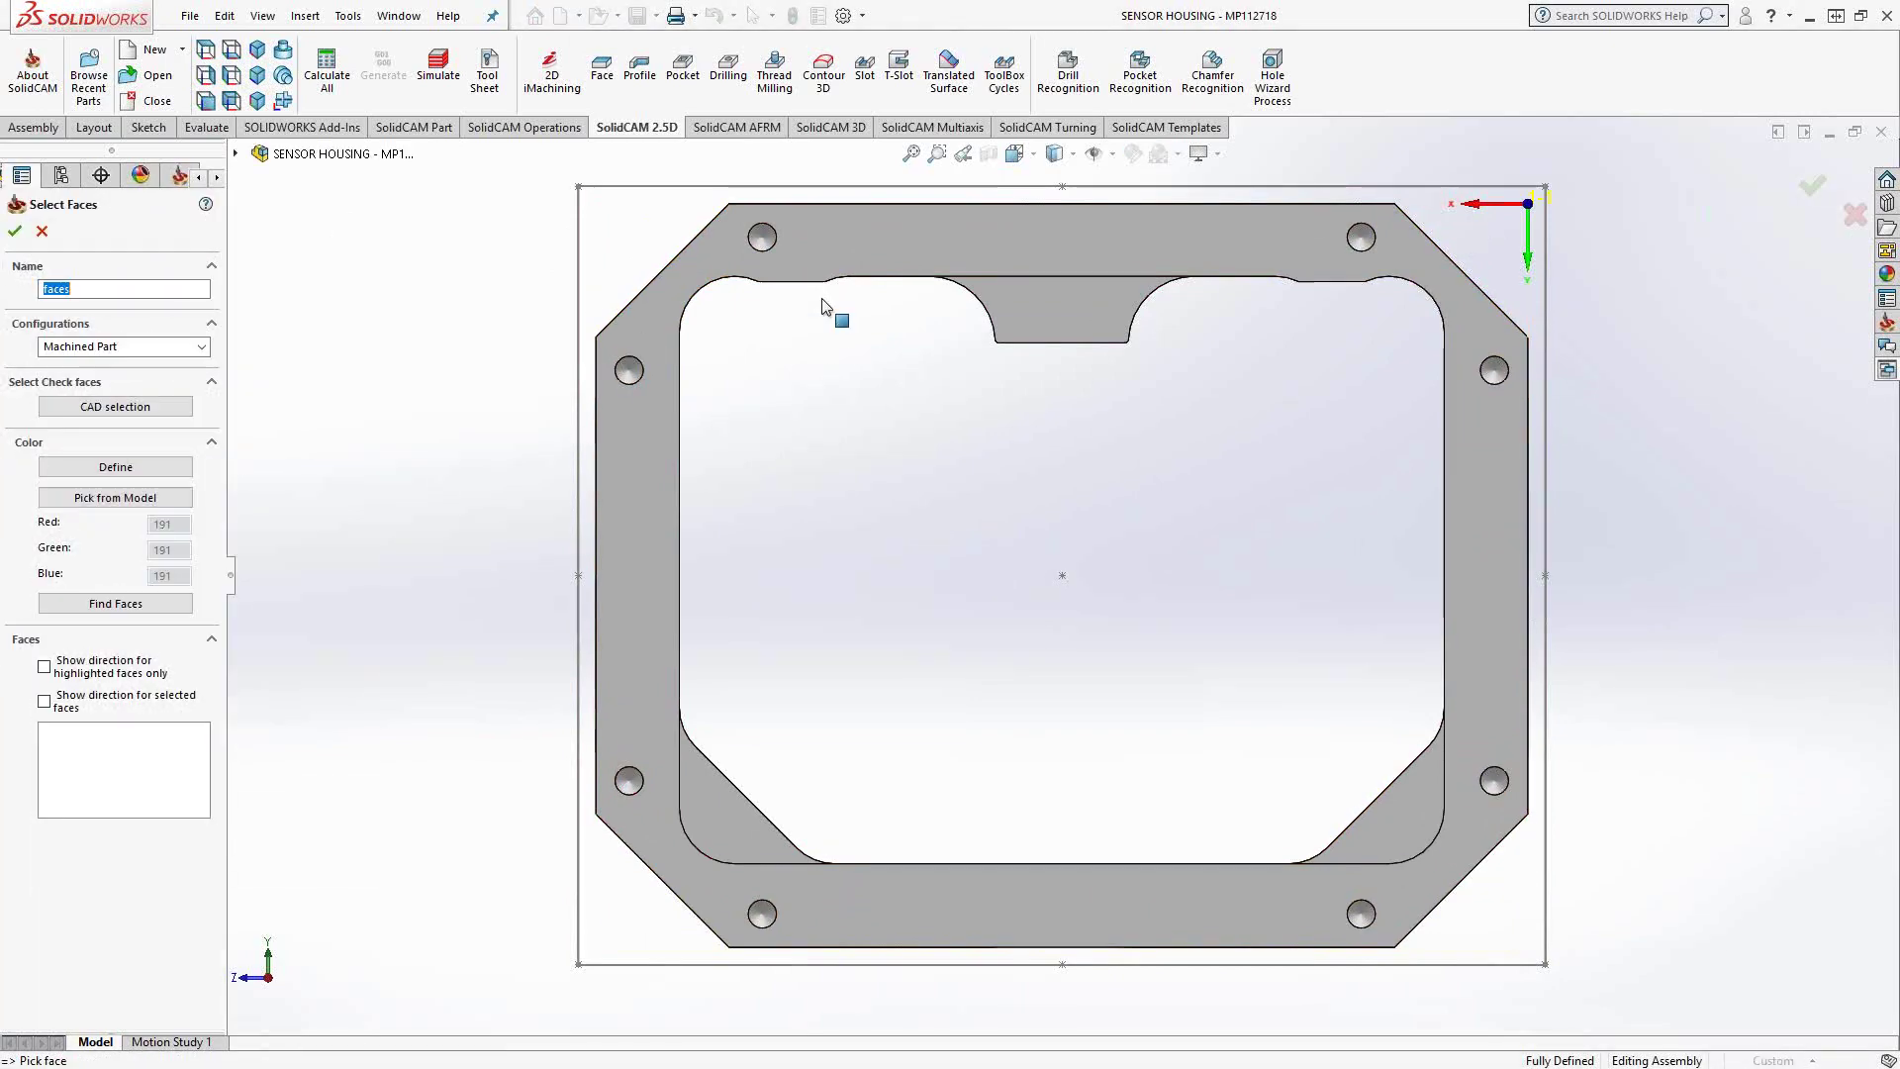
{"action": "left_click", "coordinate": [844, 245]}
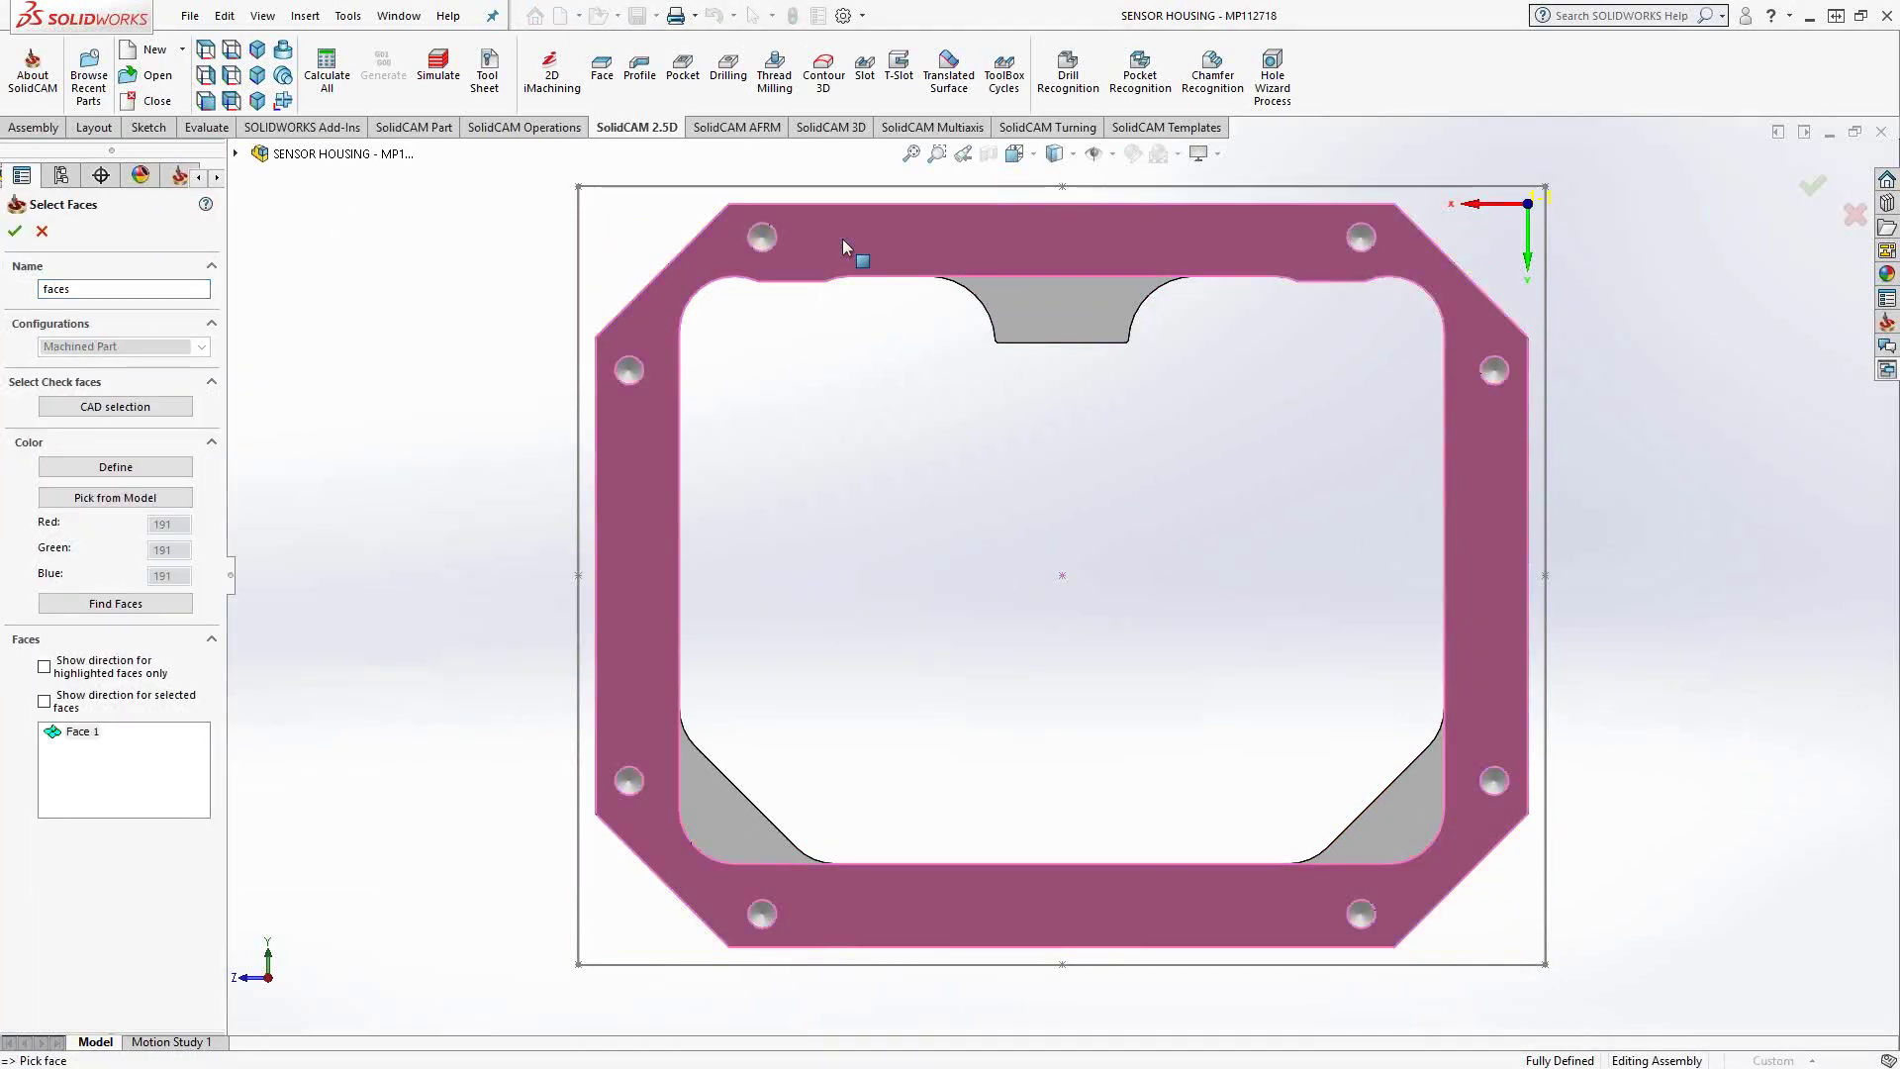
{"action": "left_click", "coordinate": [13, 230]}
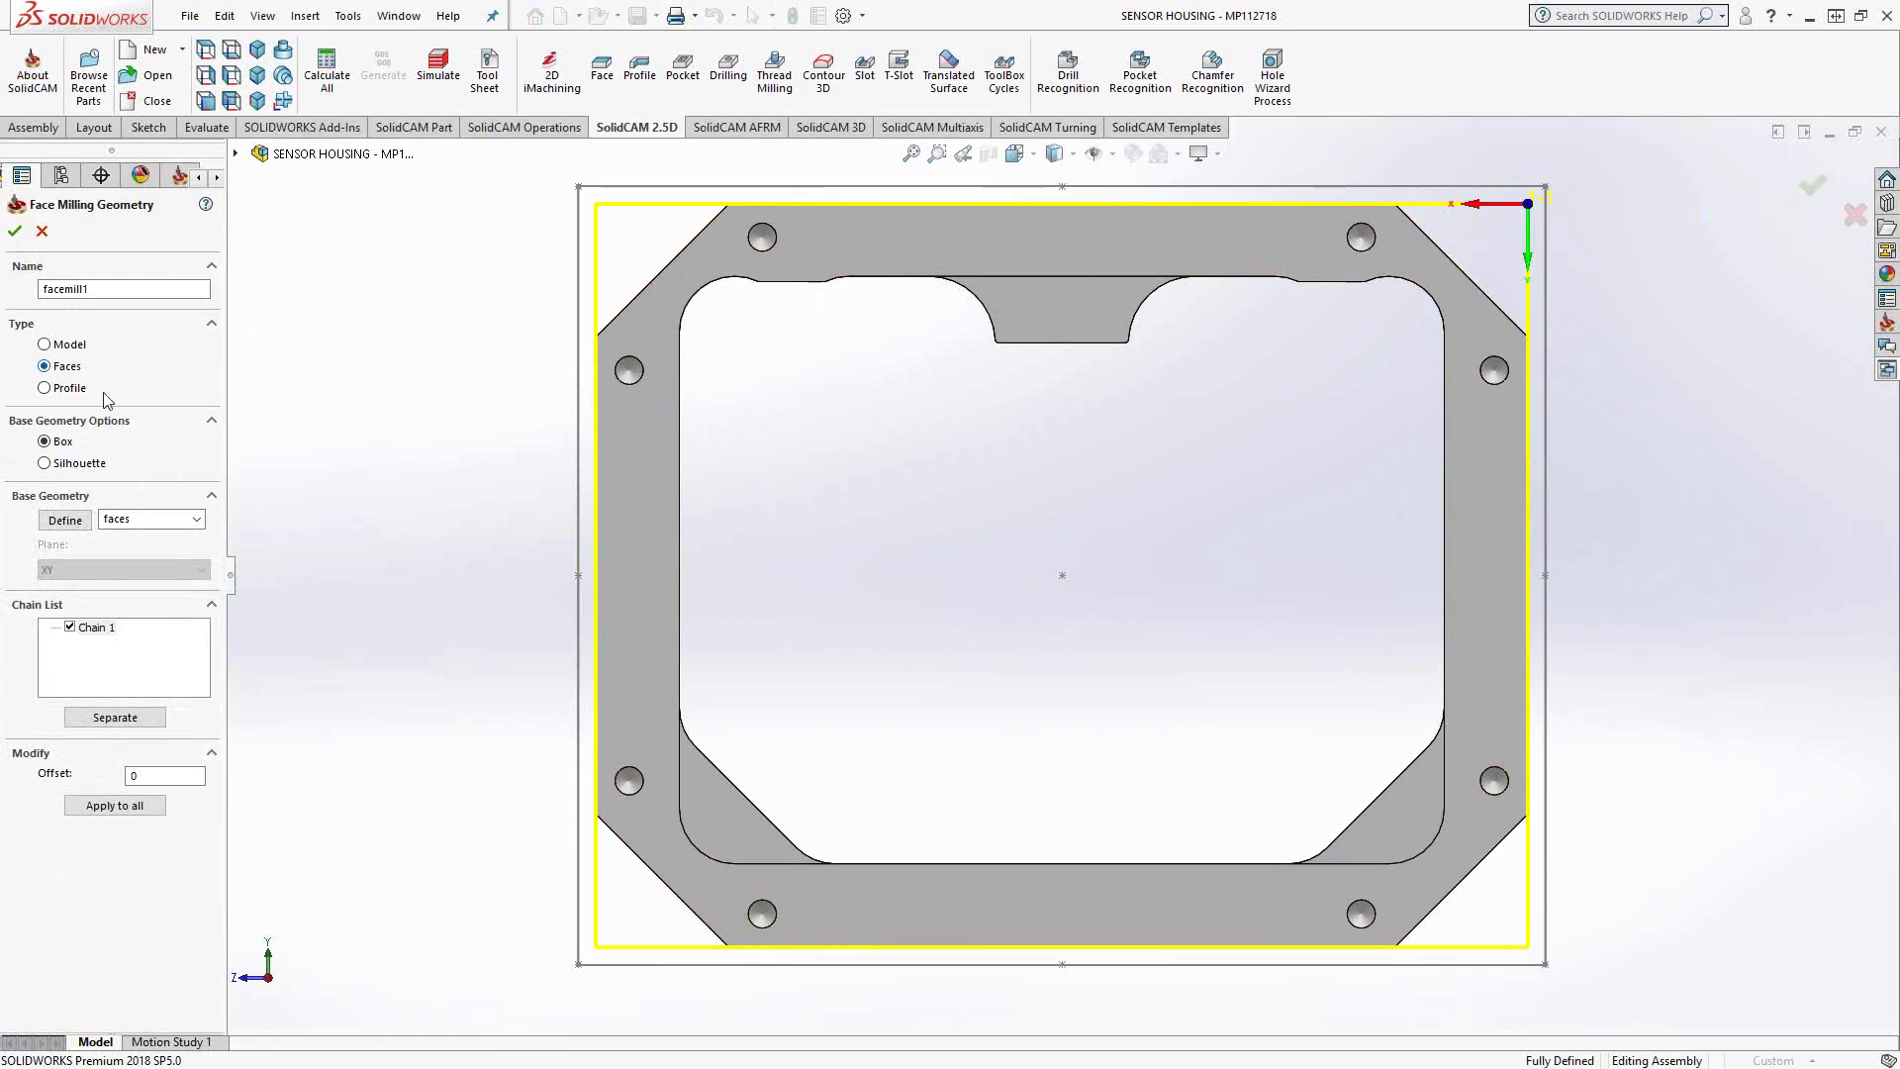
Step: Return the geometry type to Model and define the base geometry by picking the solid at its inner ledge
{"action": "key", "text": "Return"}
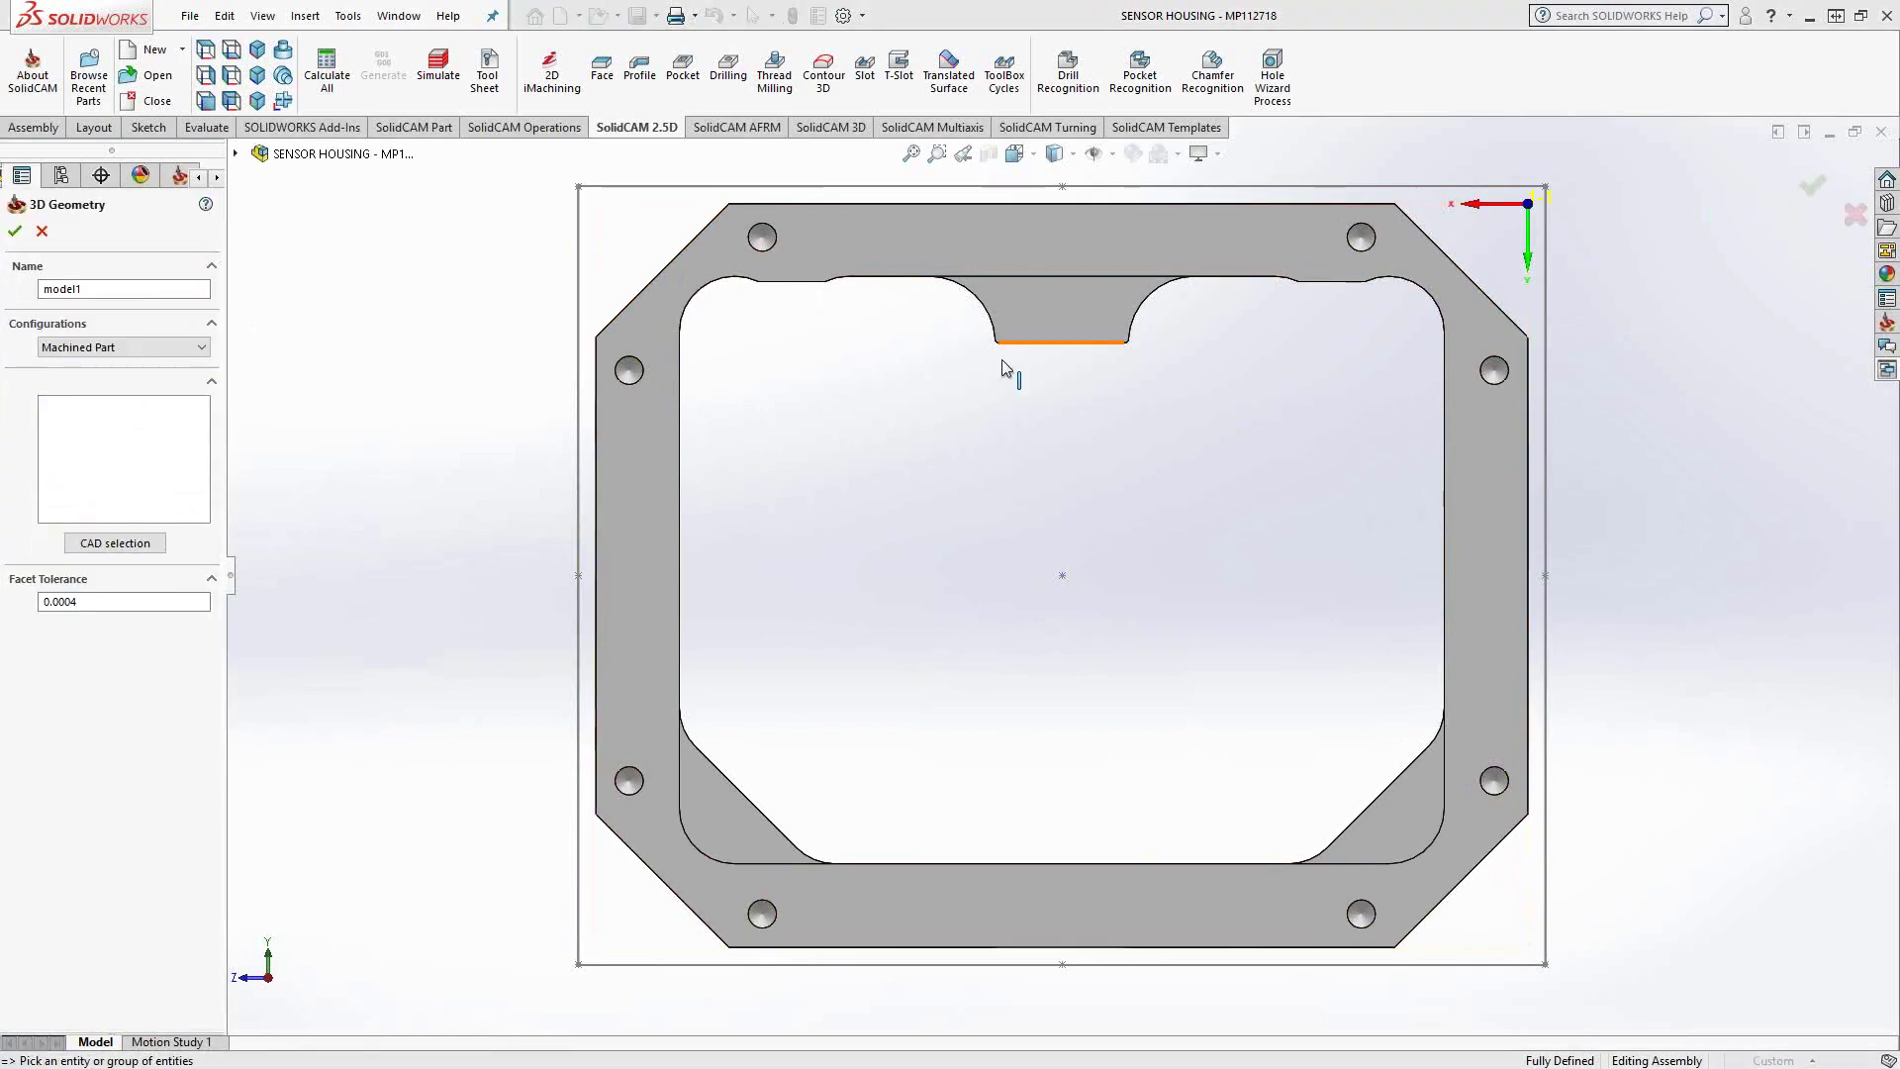
{"action": "left_click", "coordinate": [1079, 318]}
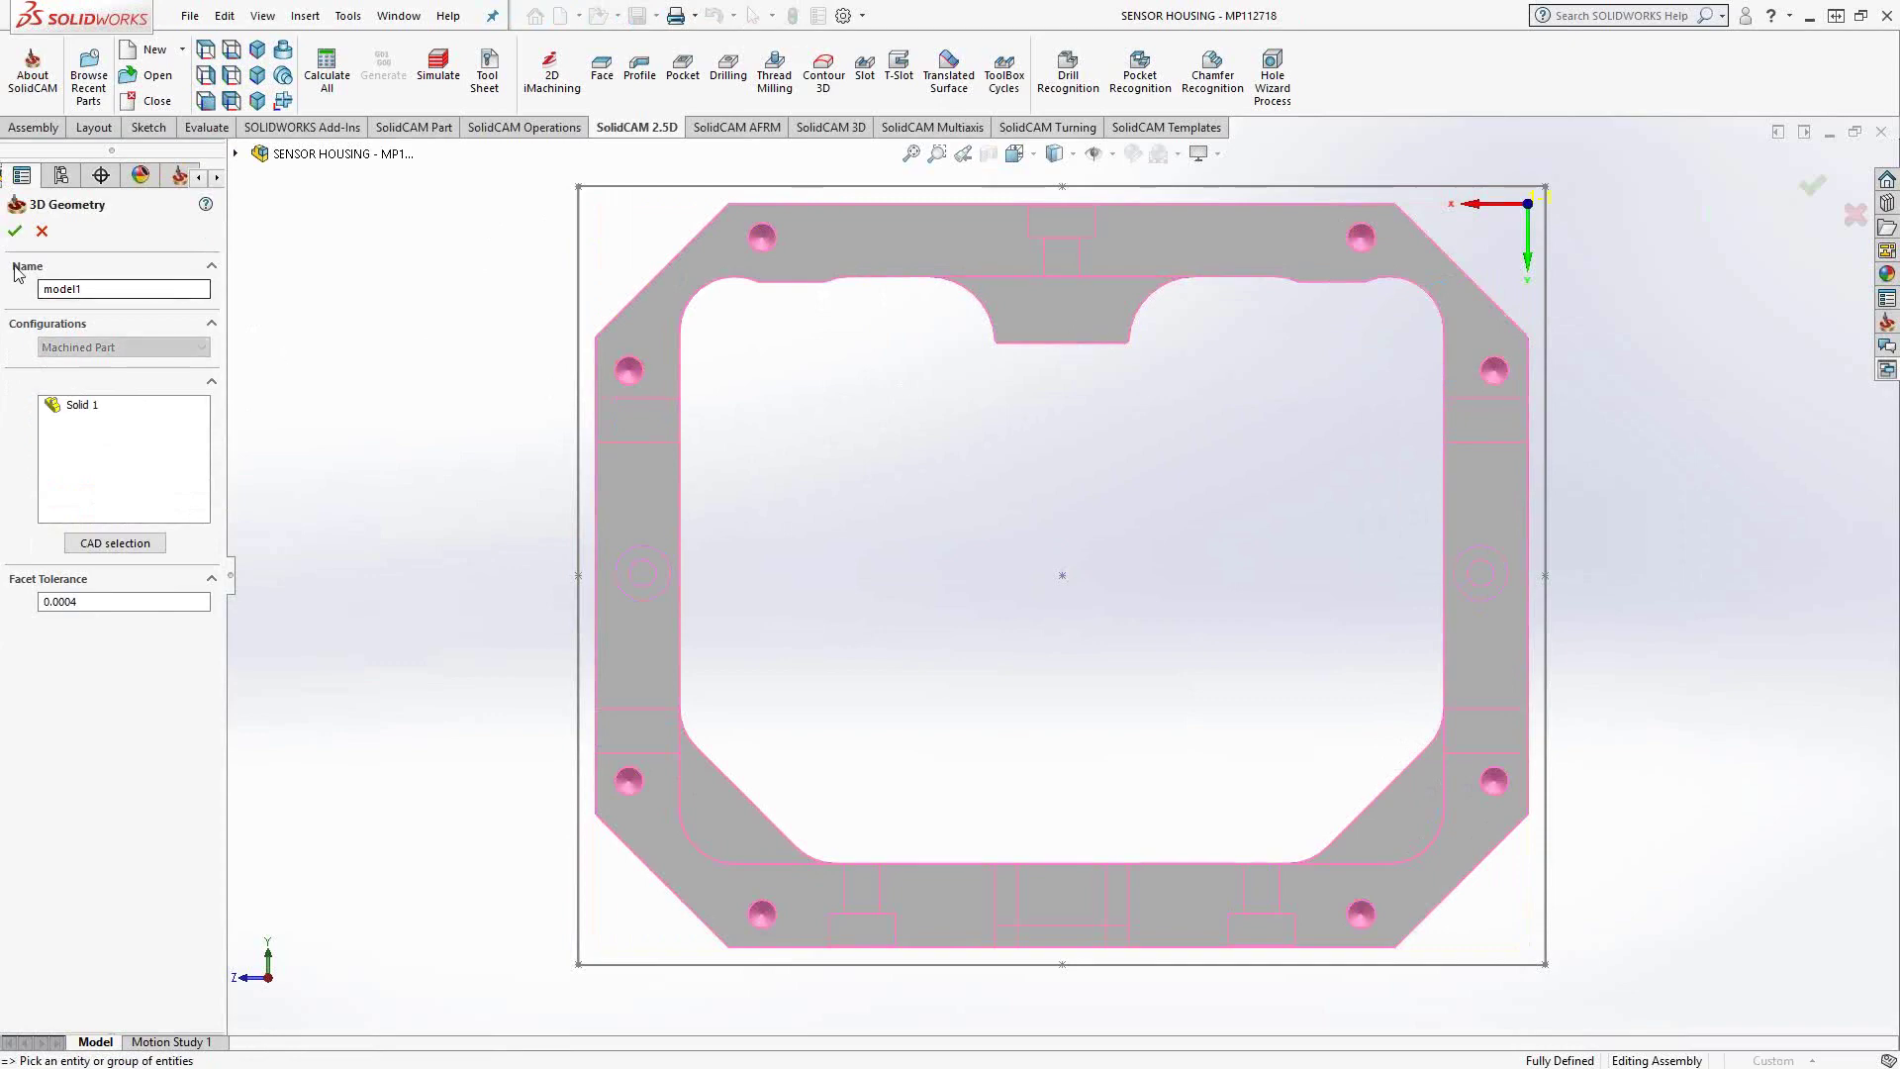
{"action": "left_click", "coordinate": [15, 230]}
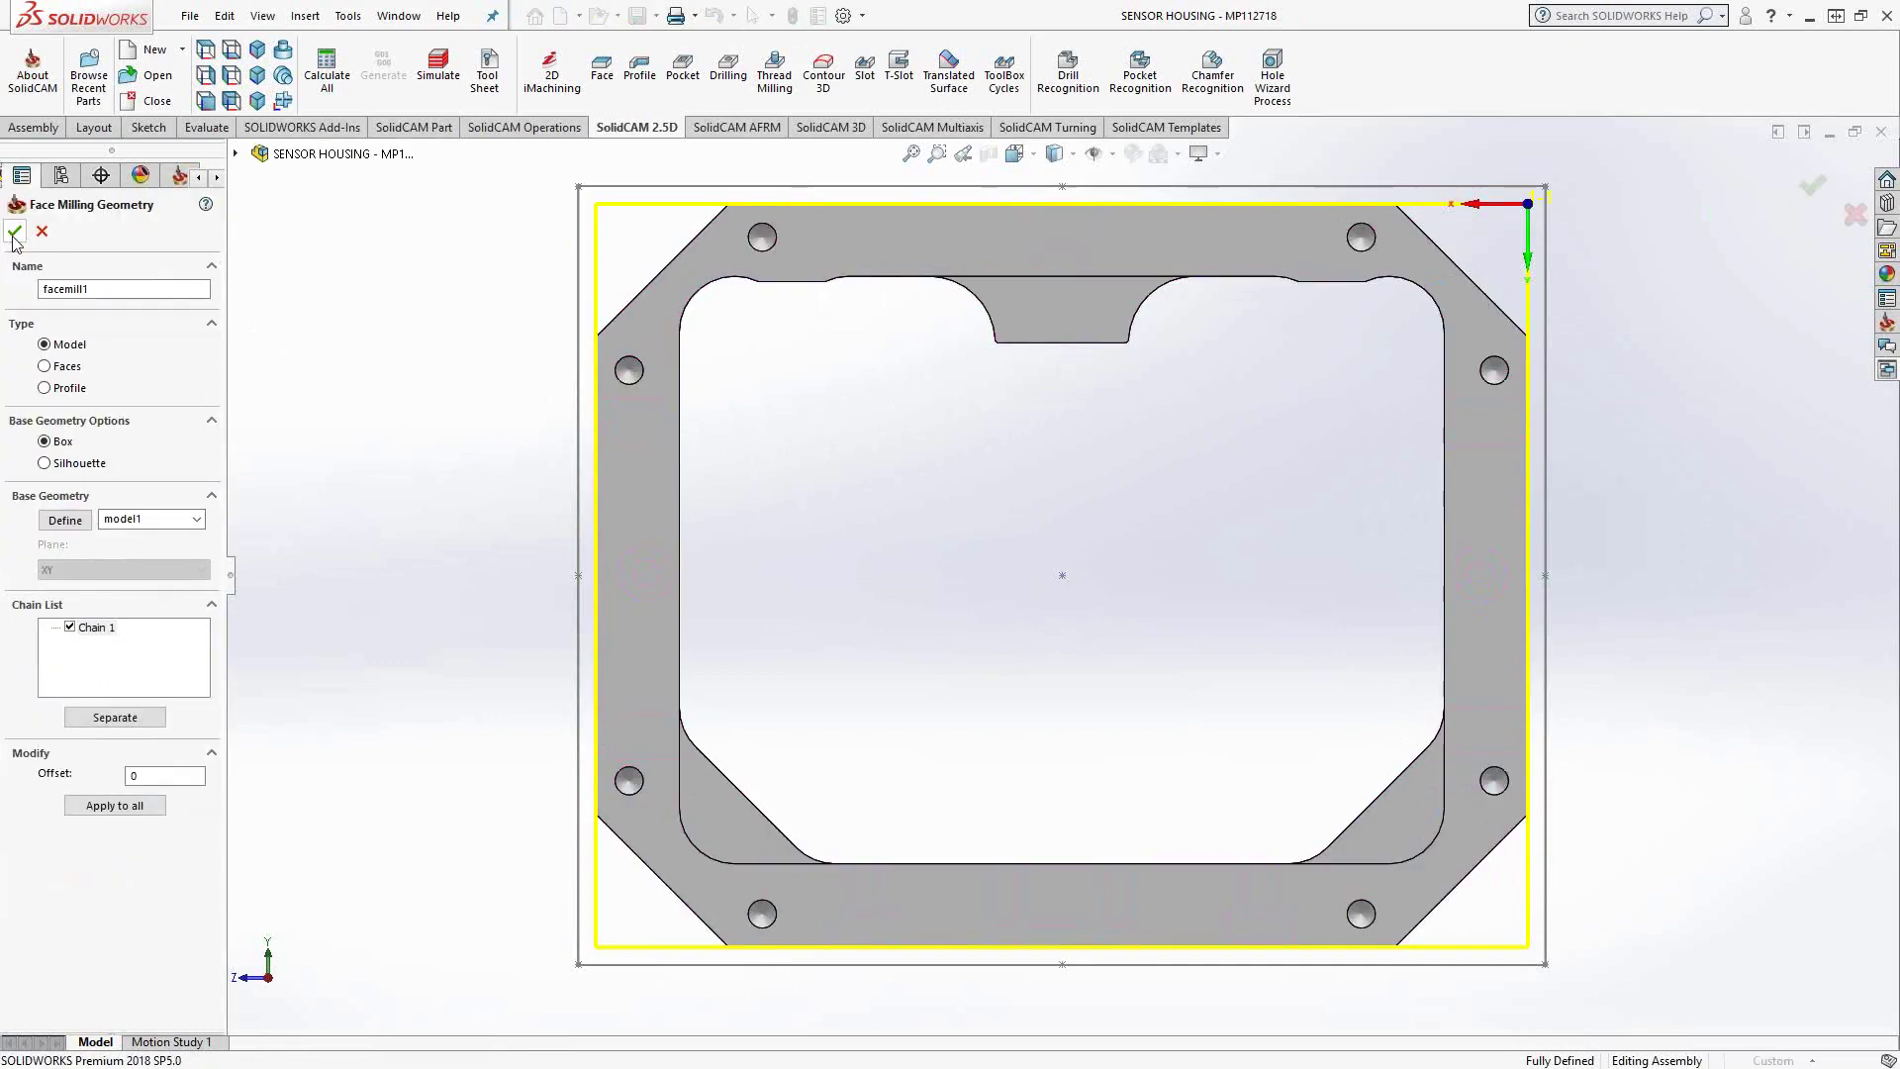
Step: Change the geometry type to Faces and define only the lower inner ledge face as the base geometry
{"action": "left_click", "coordinate": [74, 367]}
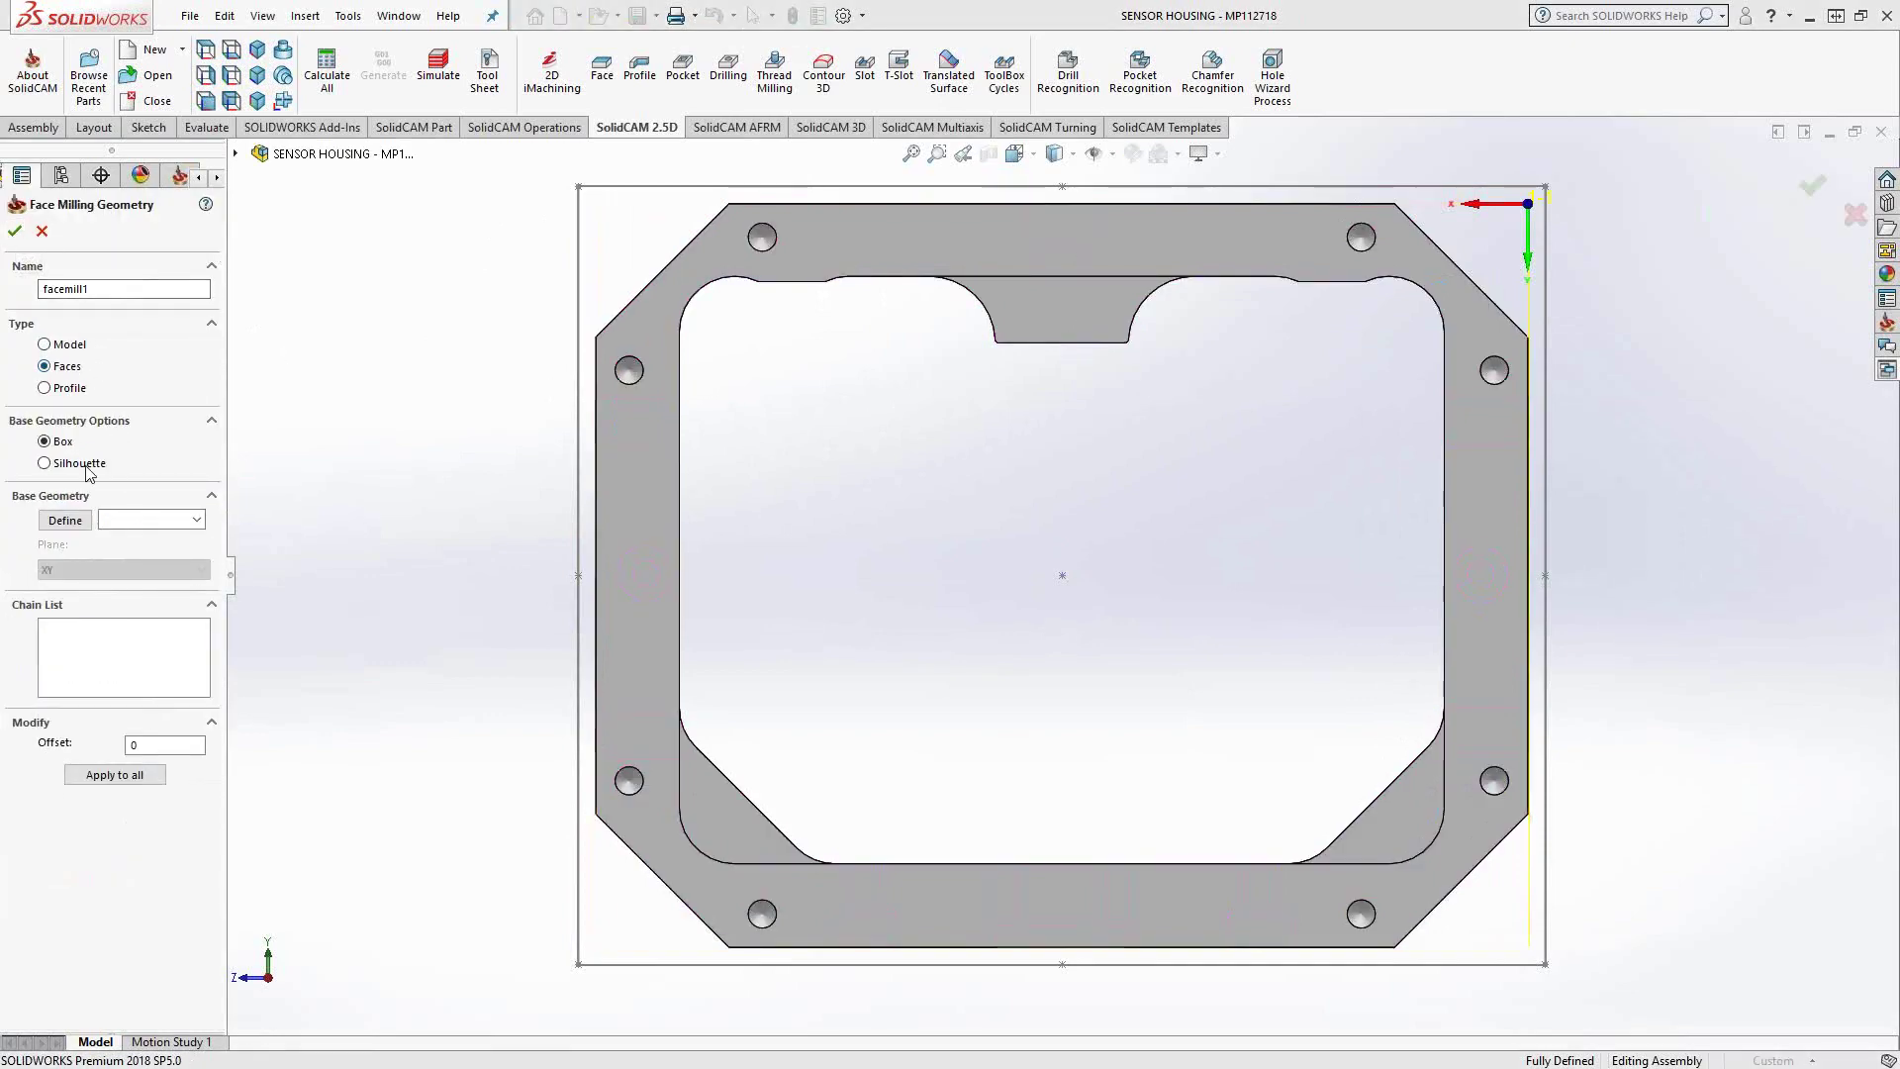
{"action": "left_click", "coordinate": [66, 520]}
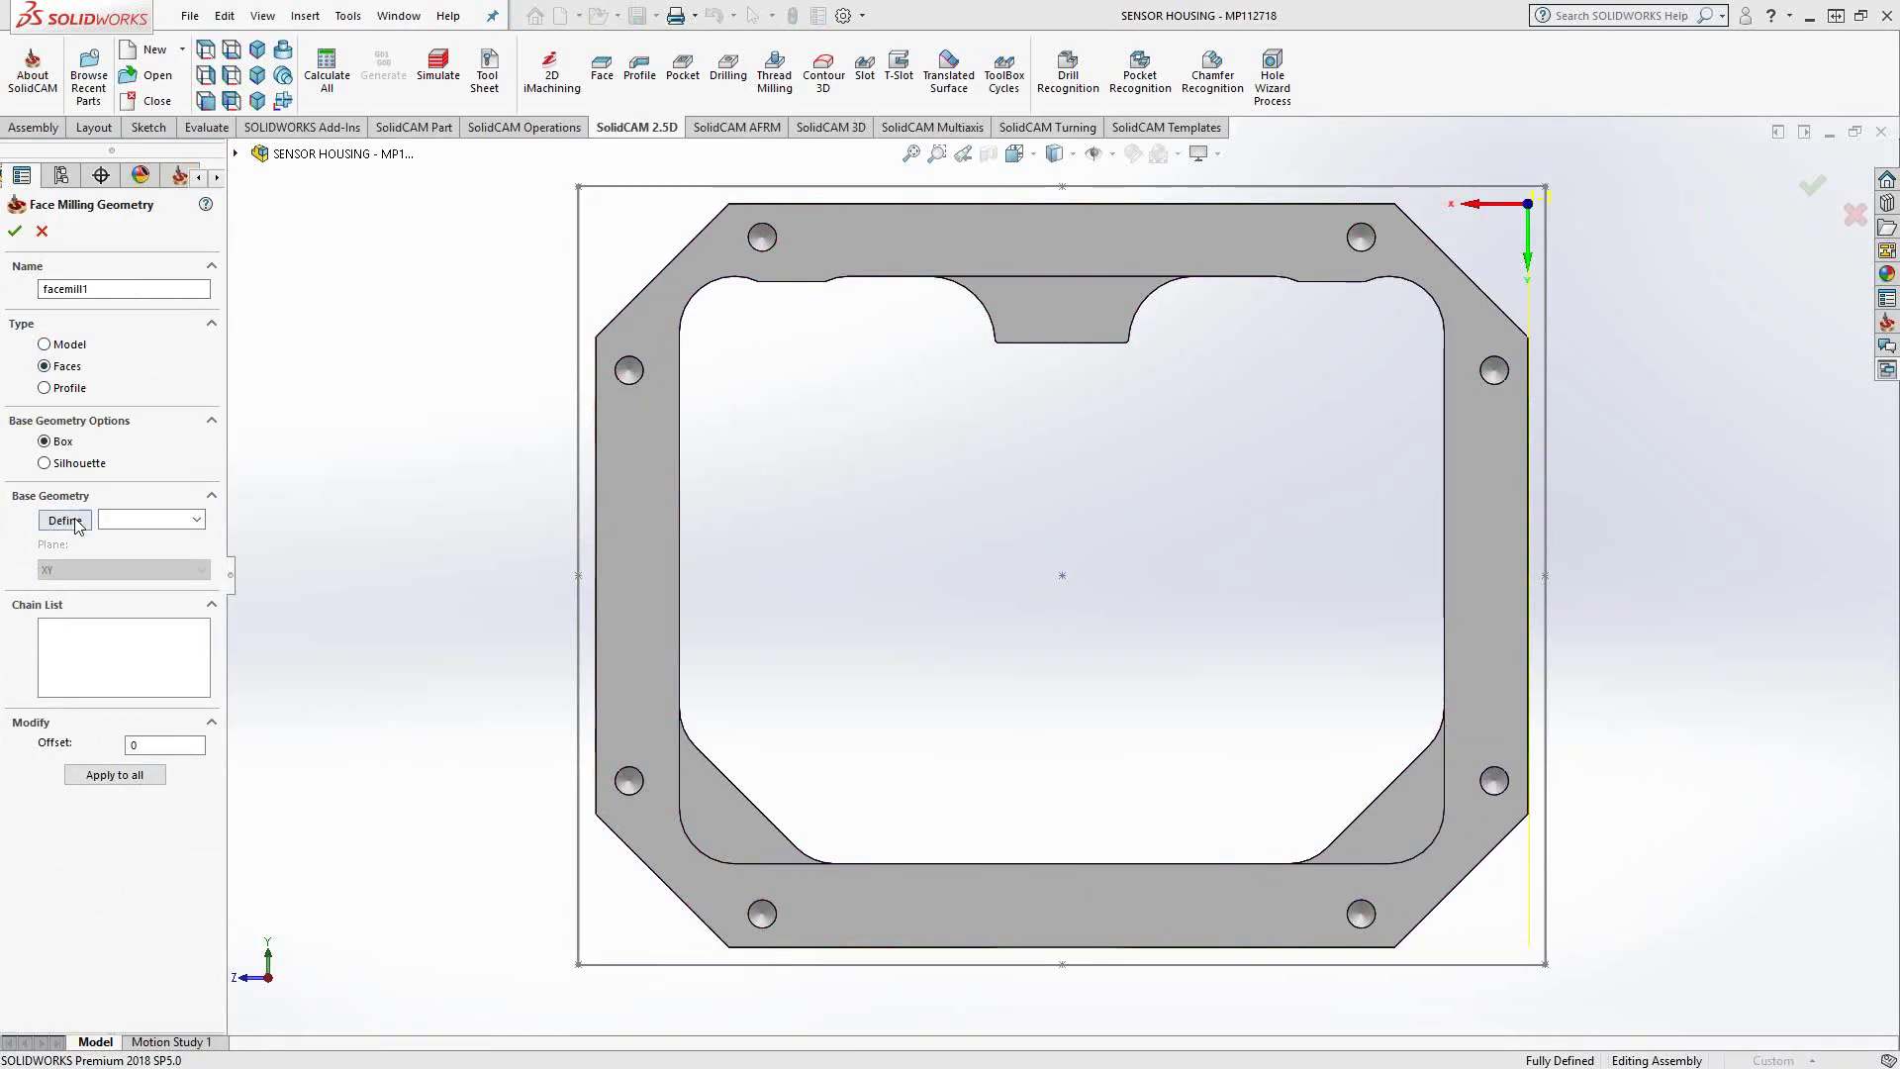
{"action": "left_click", "coordinate": [1035, 319]}
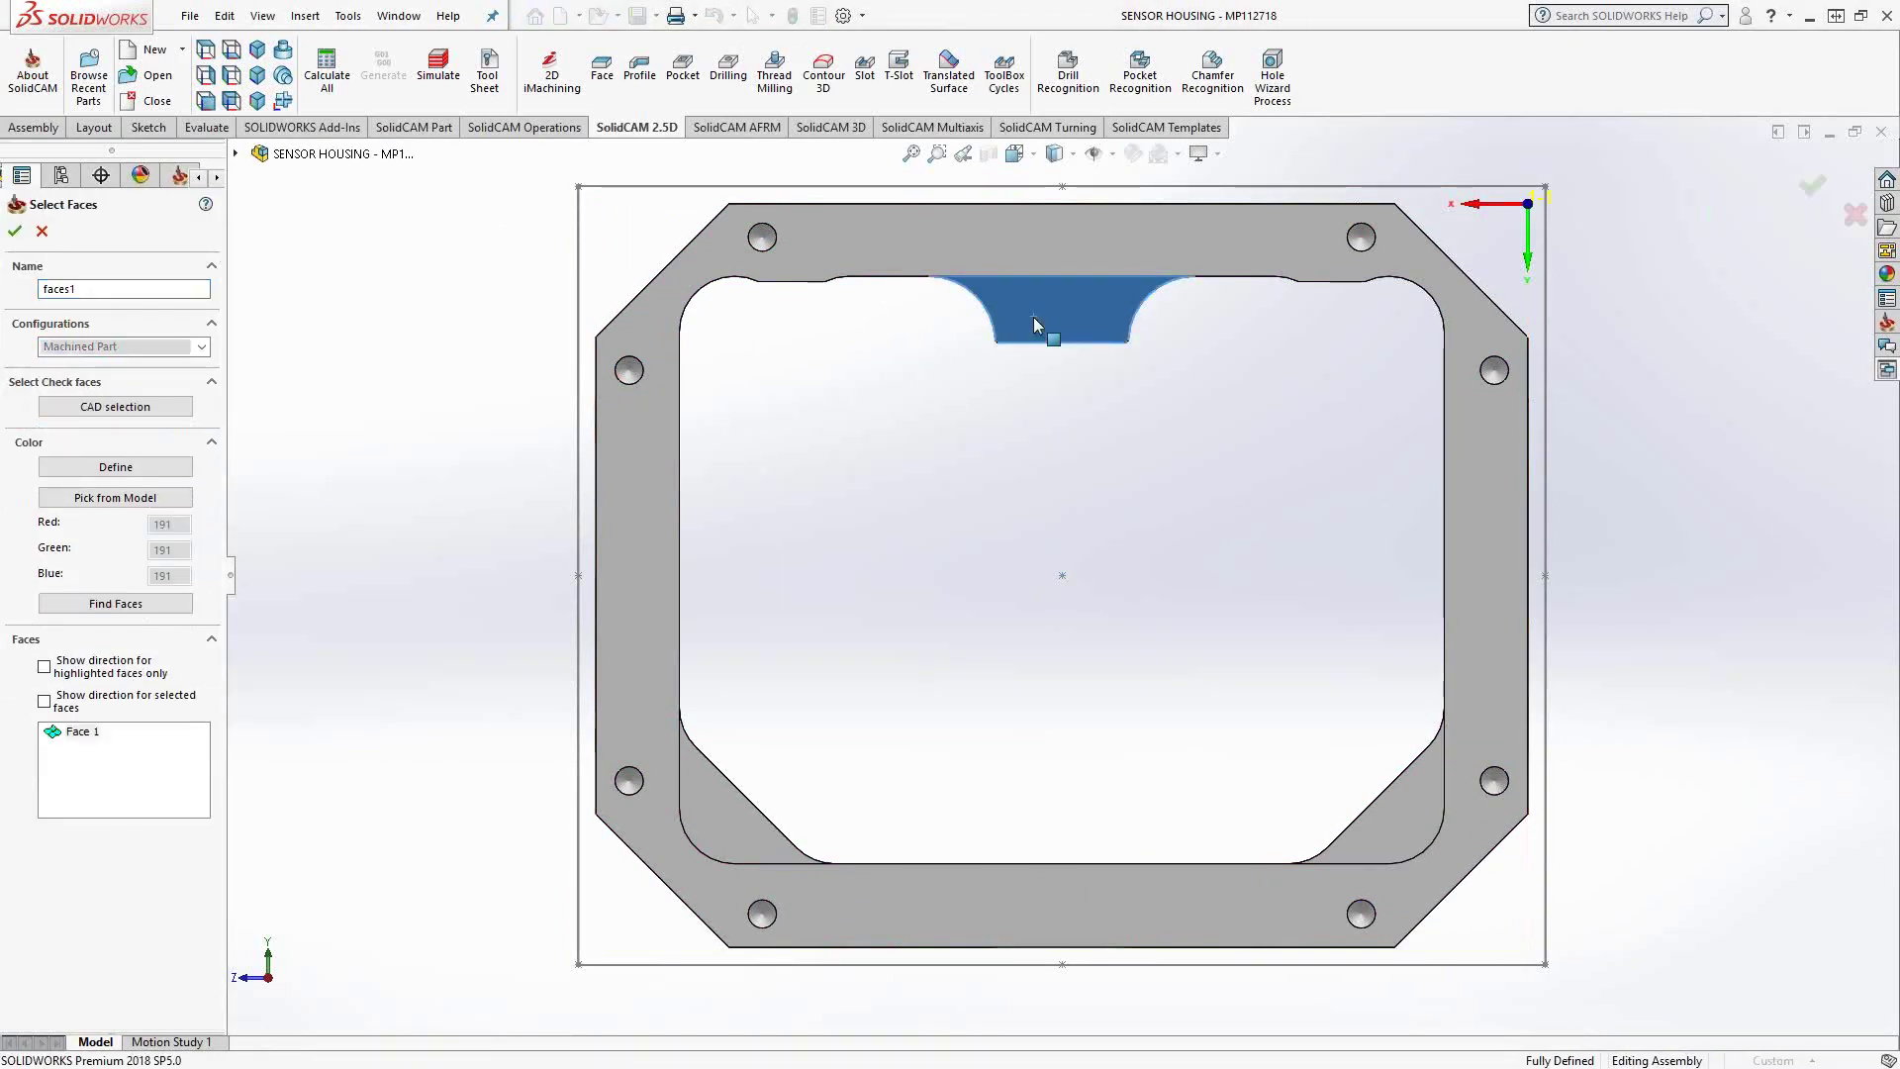
{"action": "left_click", "coordinate": [15, 231]}
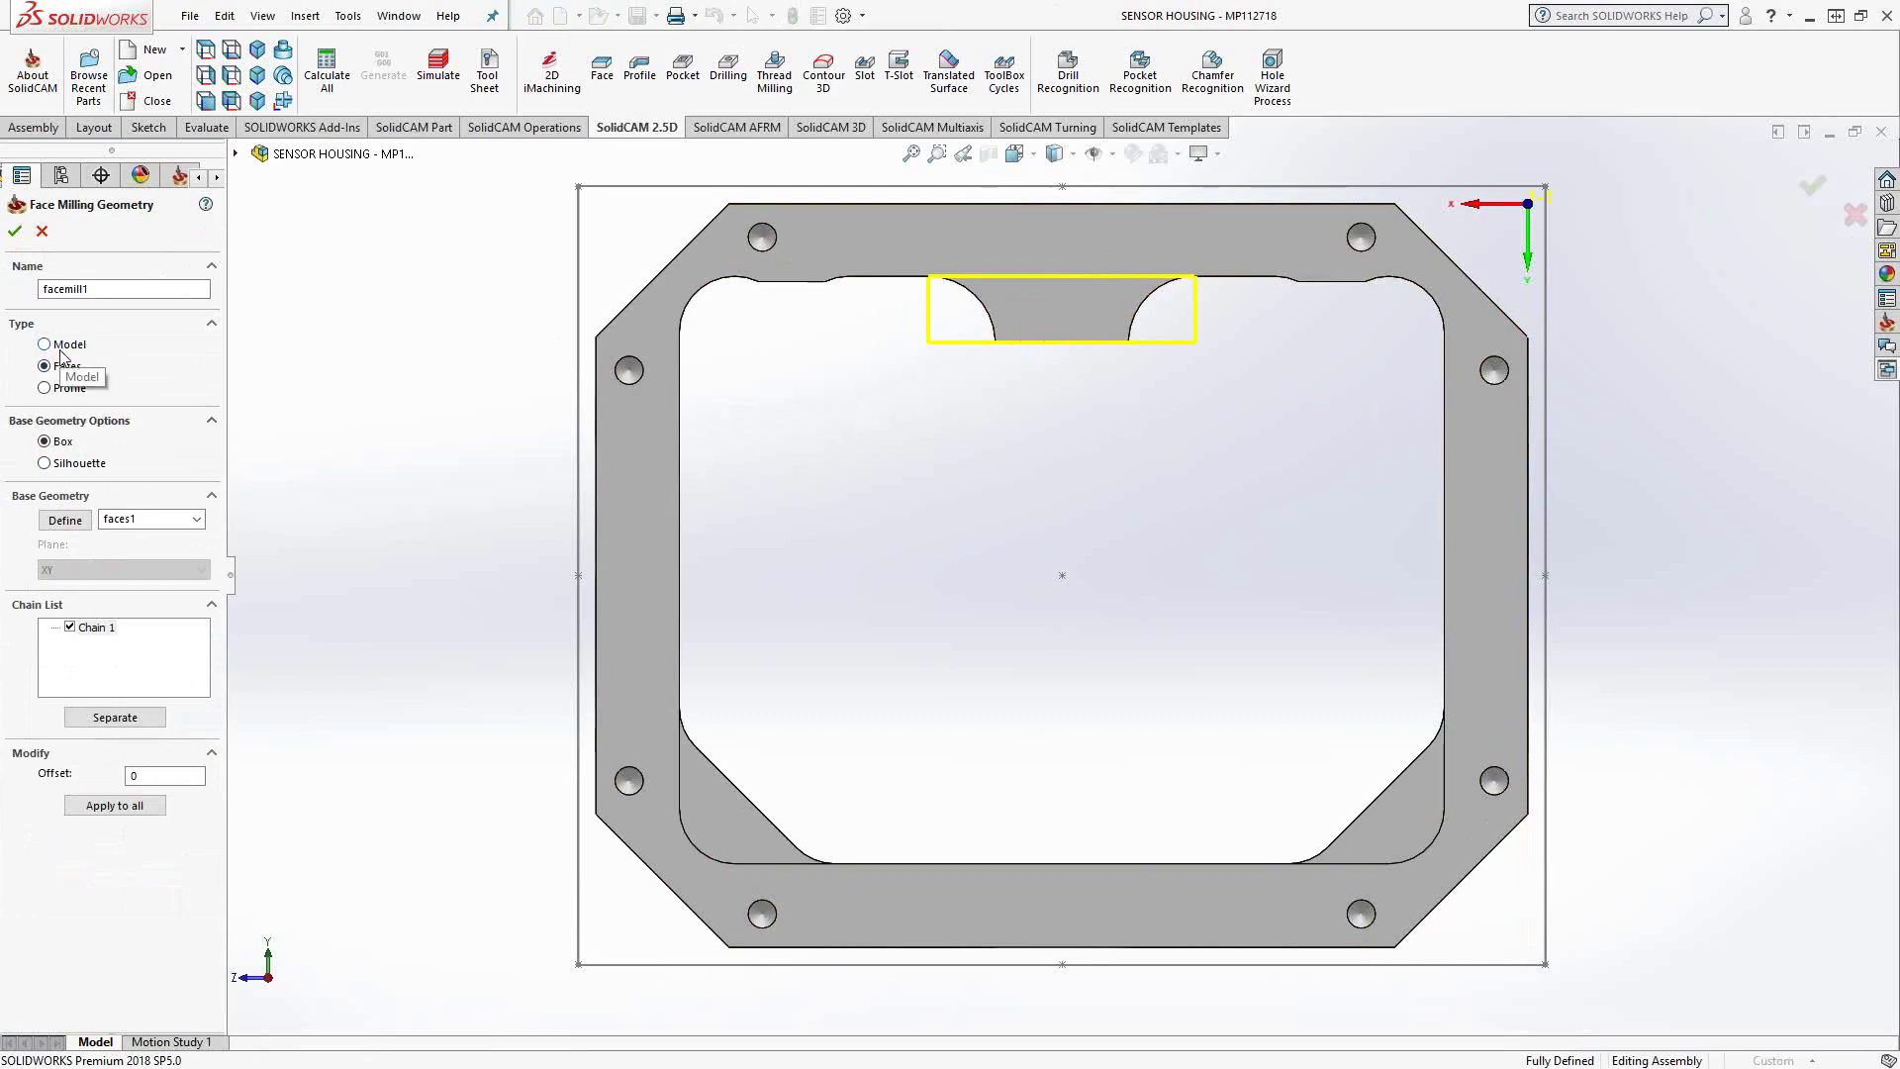
Step: Set the geometry type to Profile, chain the upper rectangle of the stock box as the contour, and accept the face milling geometry
{"action": "left_click", "coordinate": [44, 388]}
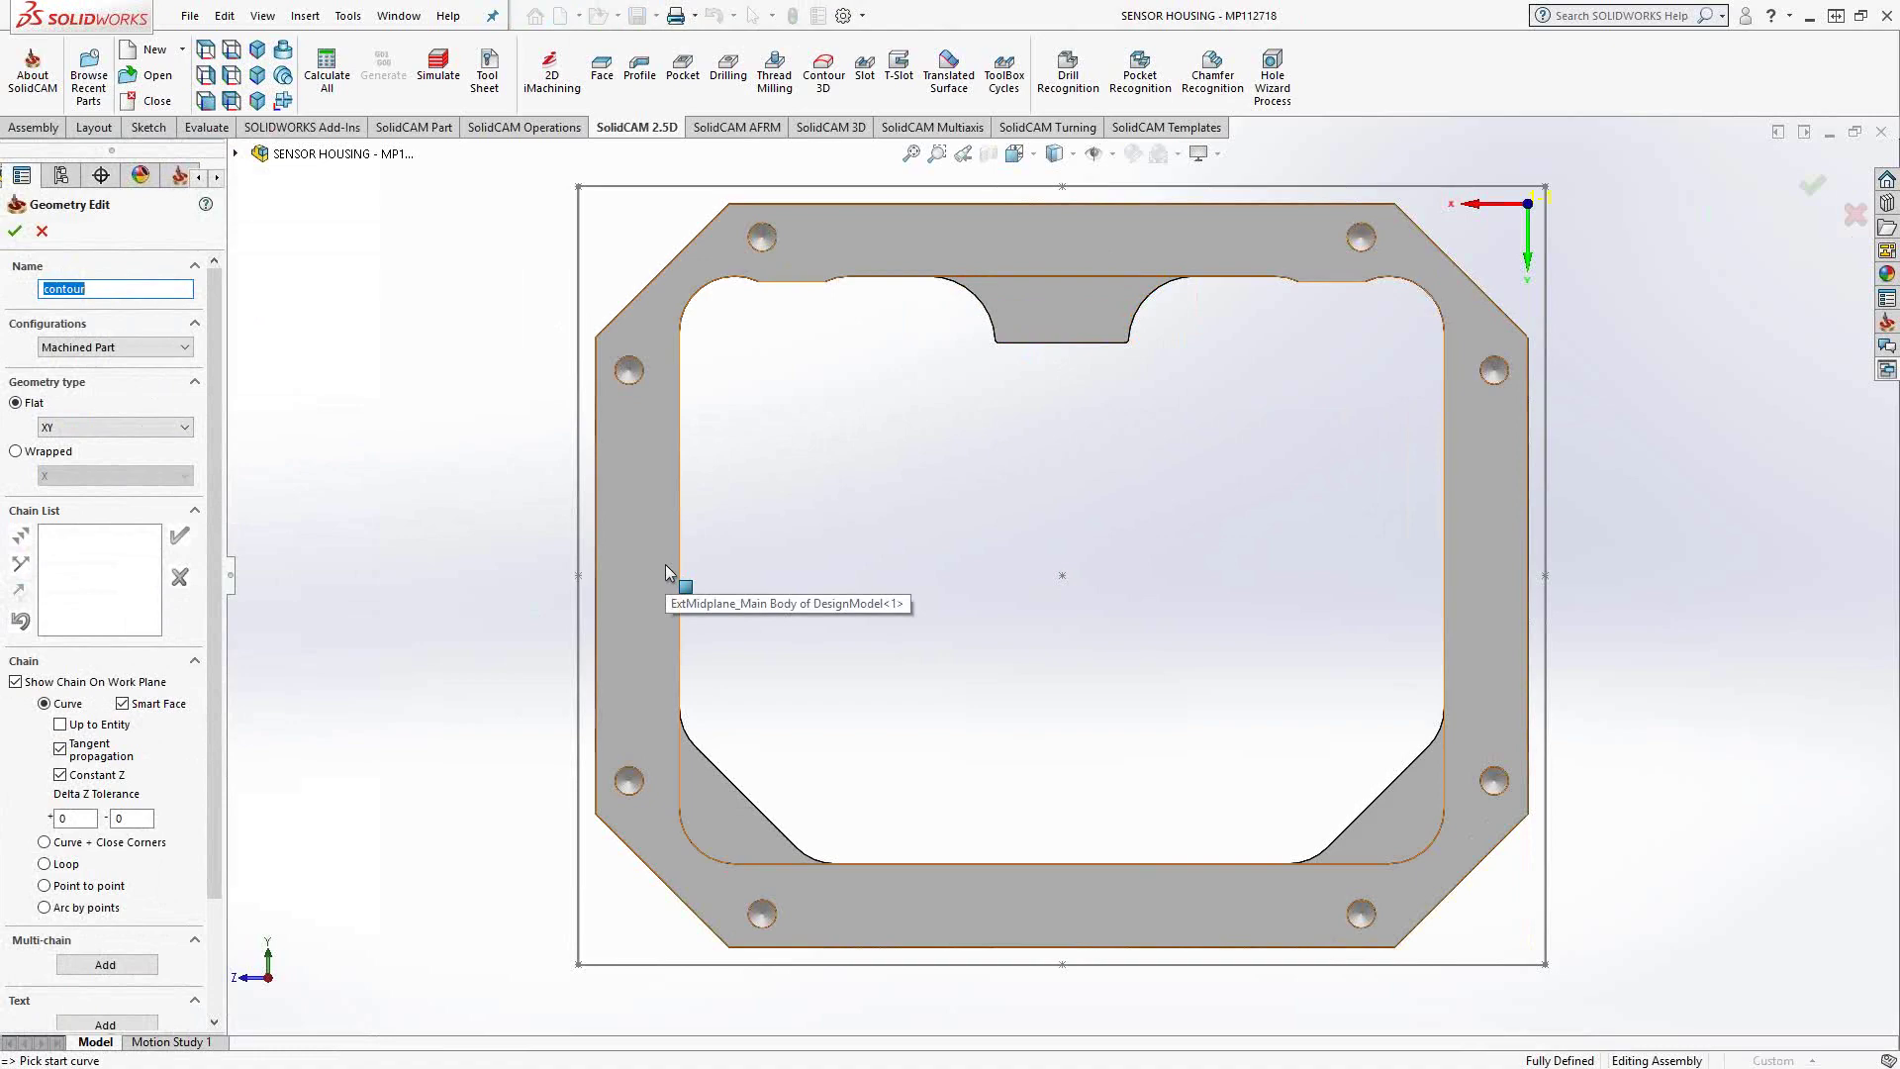
{"action": "key", "text": "Down"}
{"action": "key", "text": "Down"}
{"action": "key", "text": "Down"}
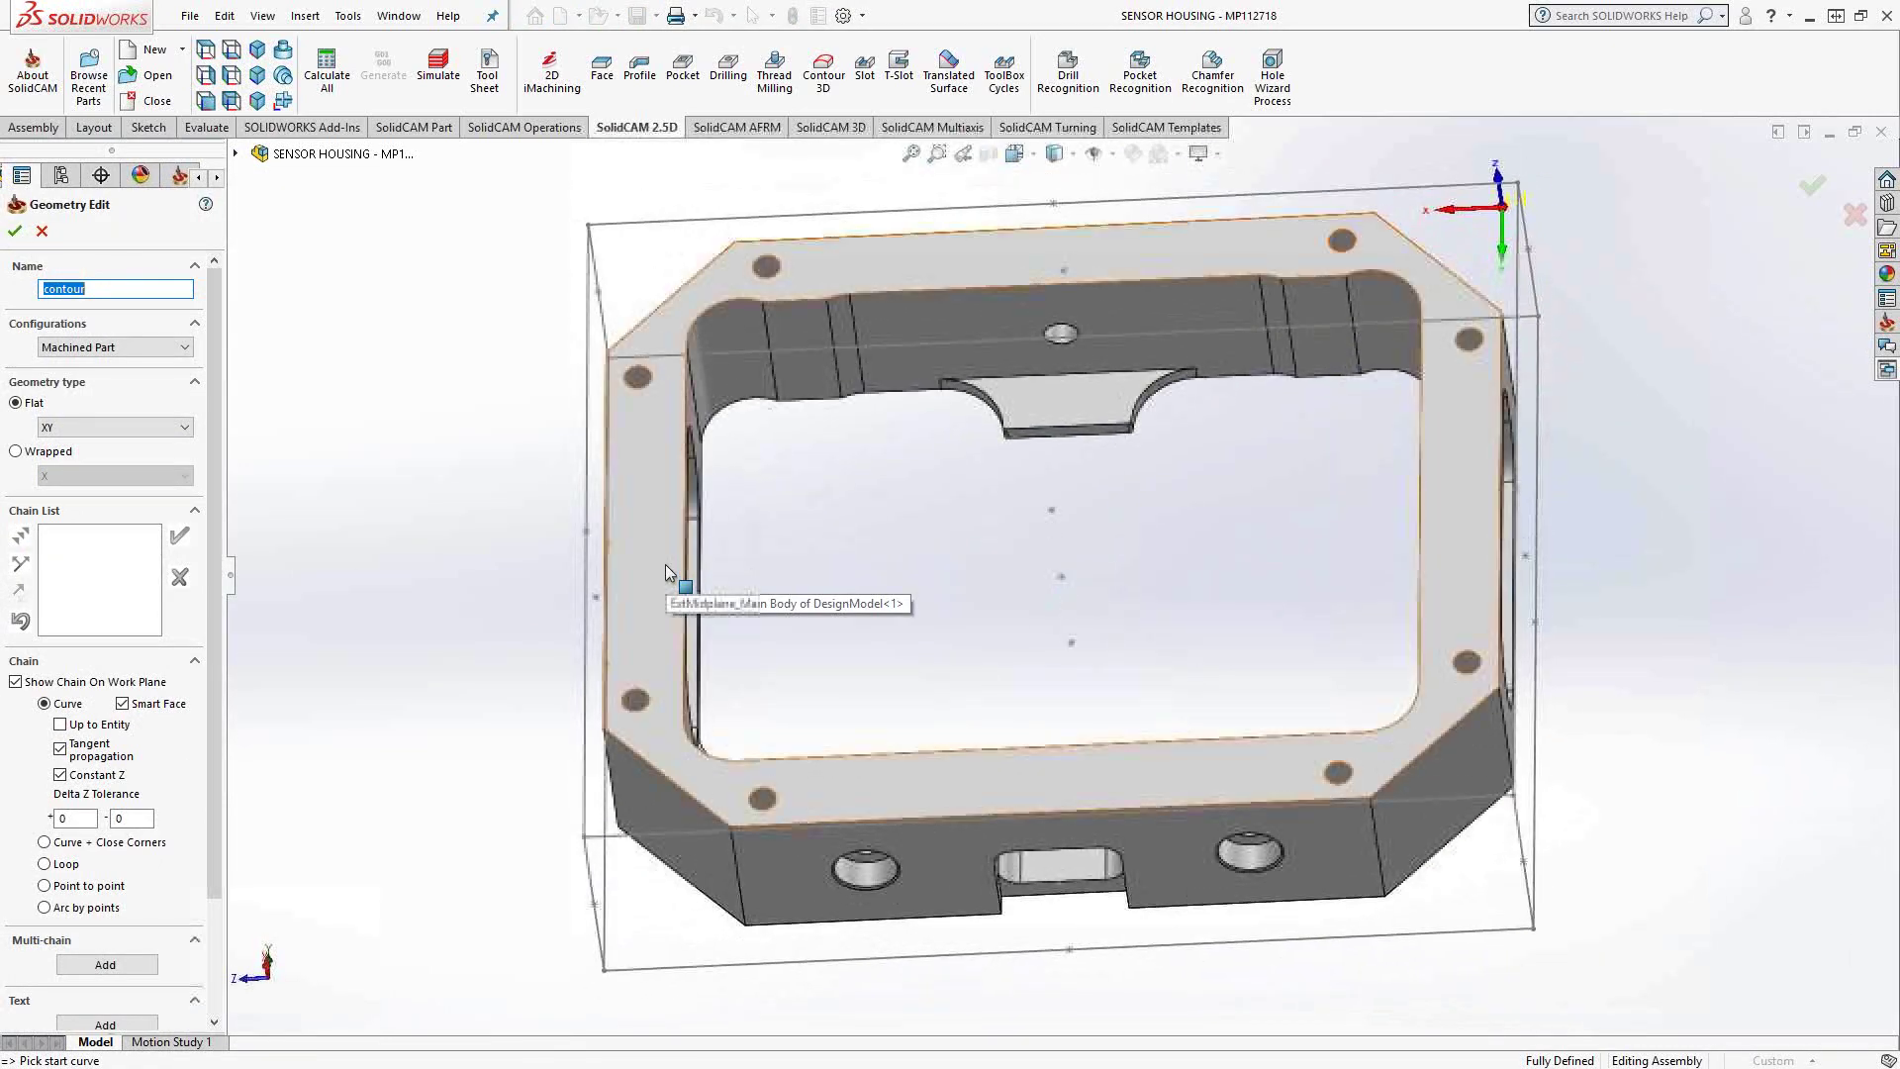
{"action": "left_click", "coordinate": [1227, 205]}
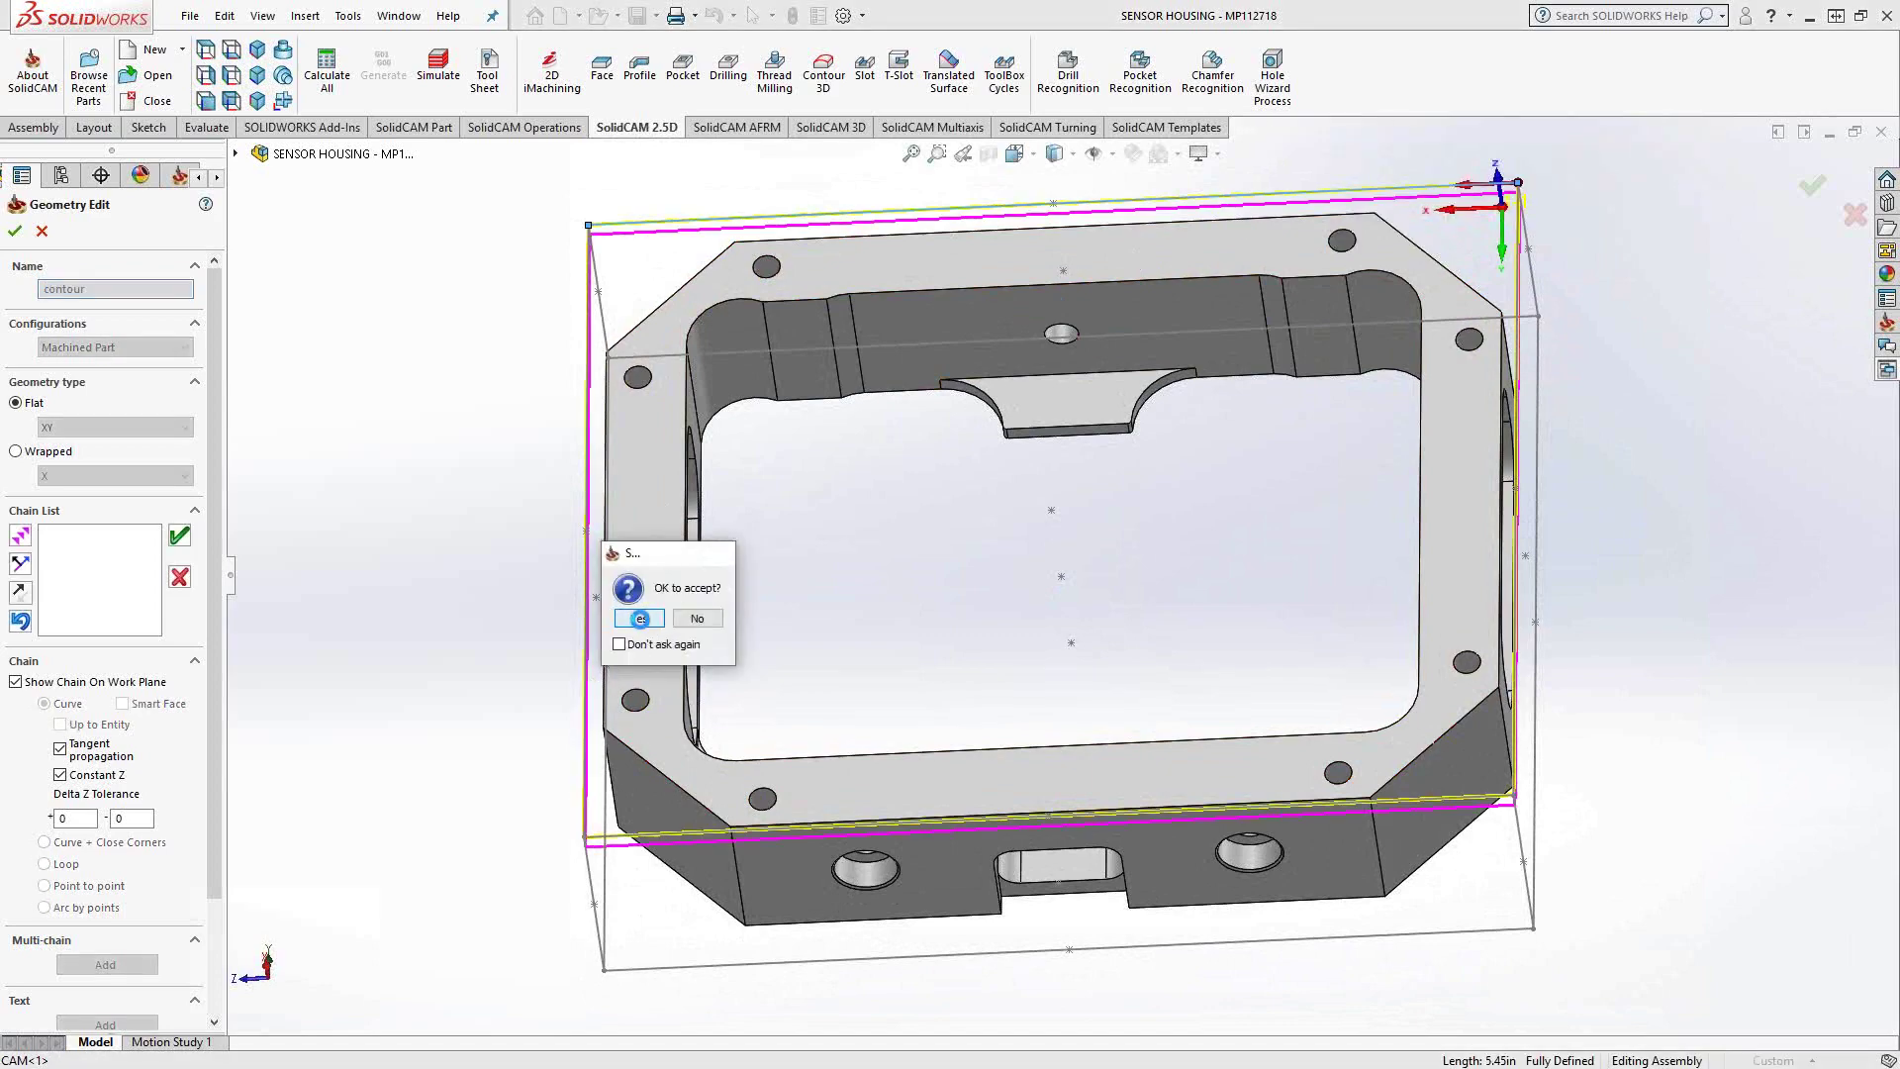
{"action": "left_click", "coordinate": [638, 617]}
{"action": "left_click", "coordinate": [13, 232]}
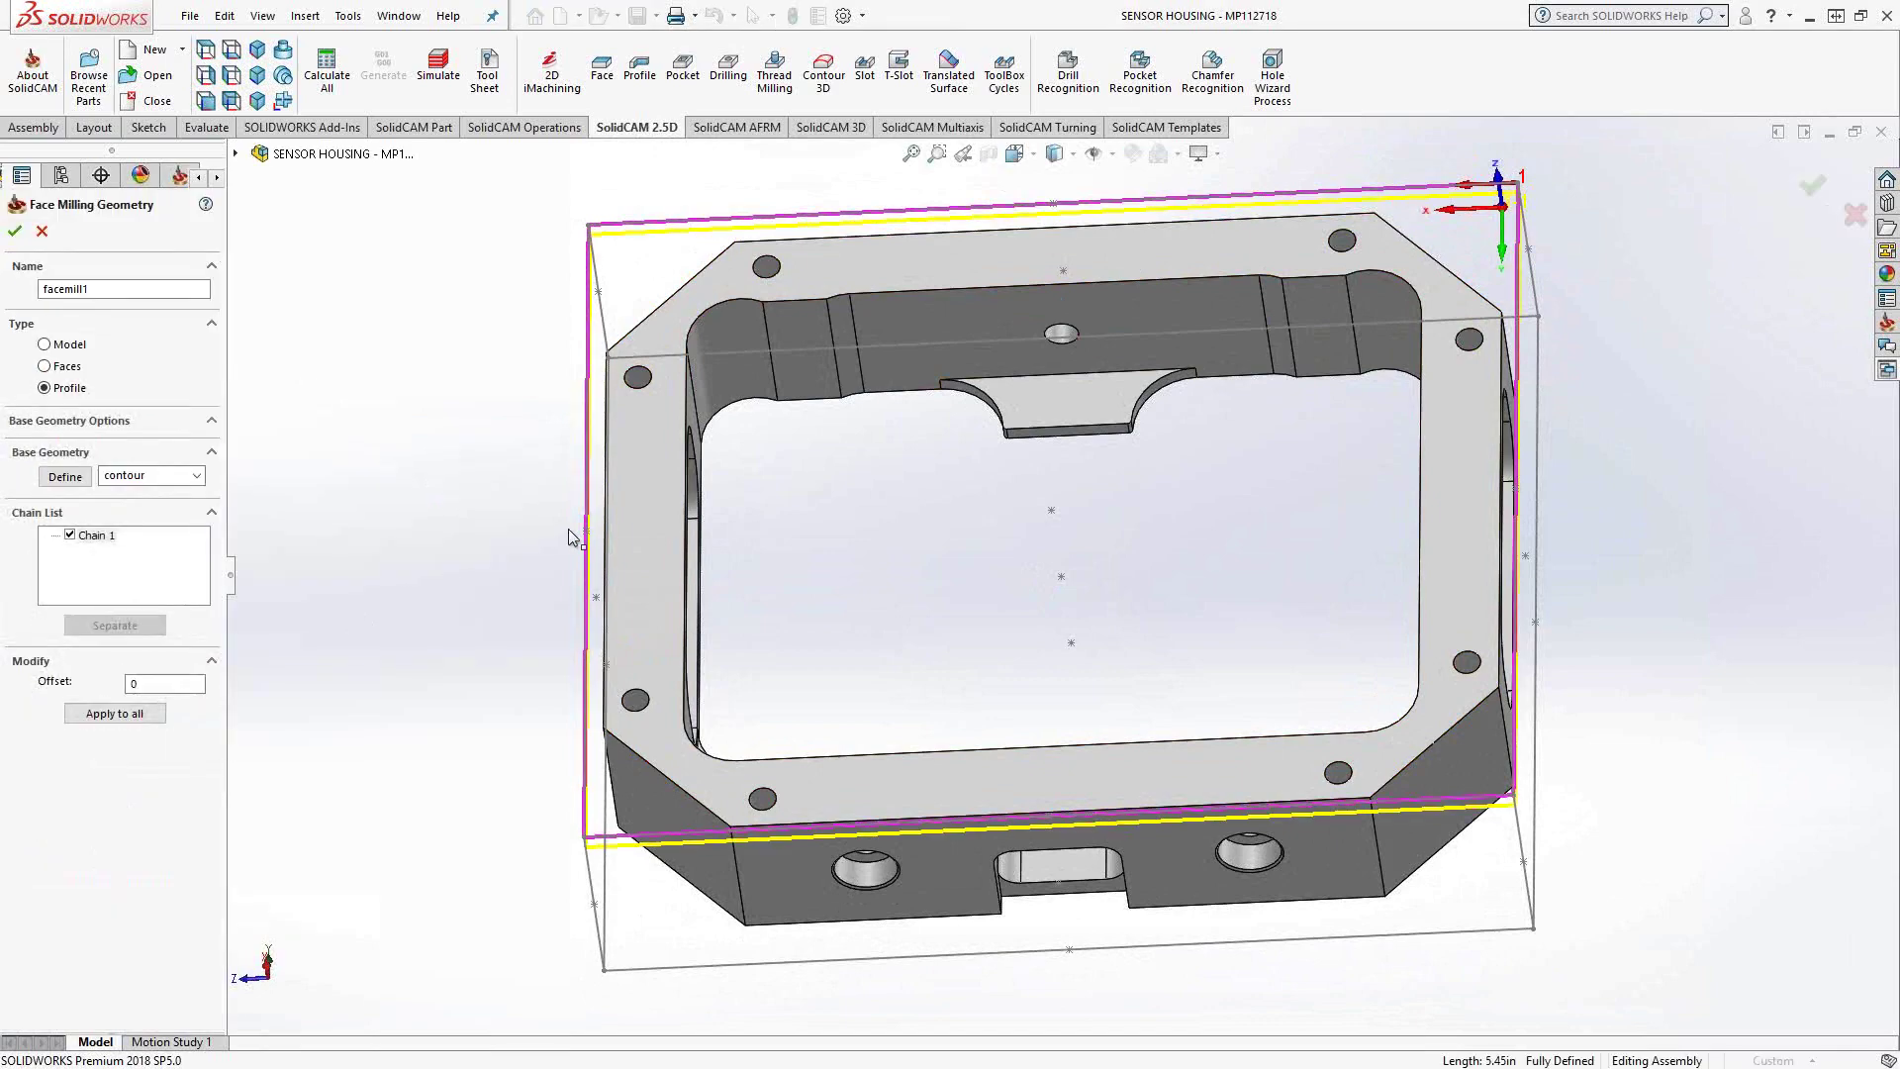
{"action": "right_click", "coordinate": [629, 514]}
{"action": "left_click", "coordinate": [709, 484]}
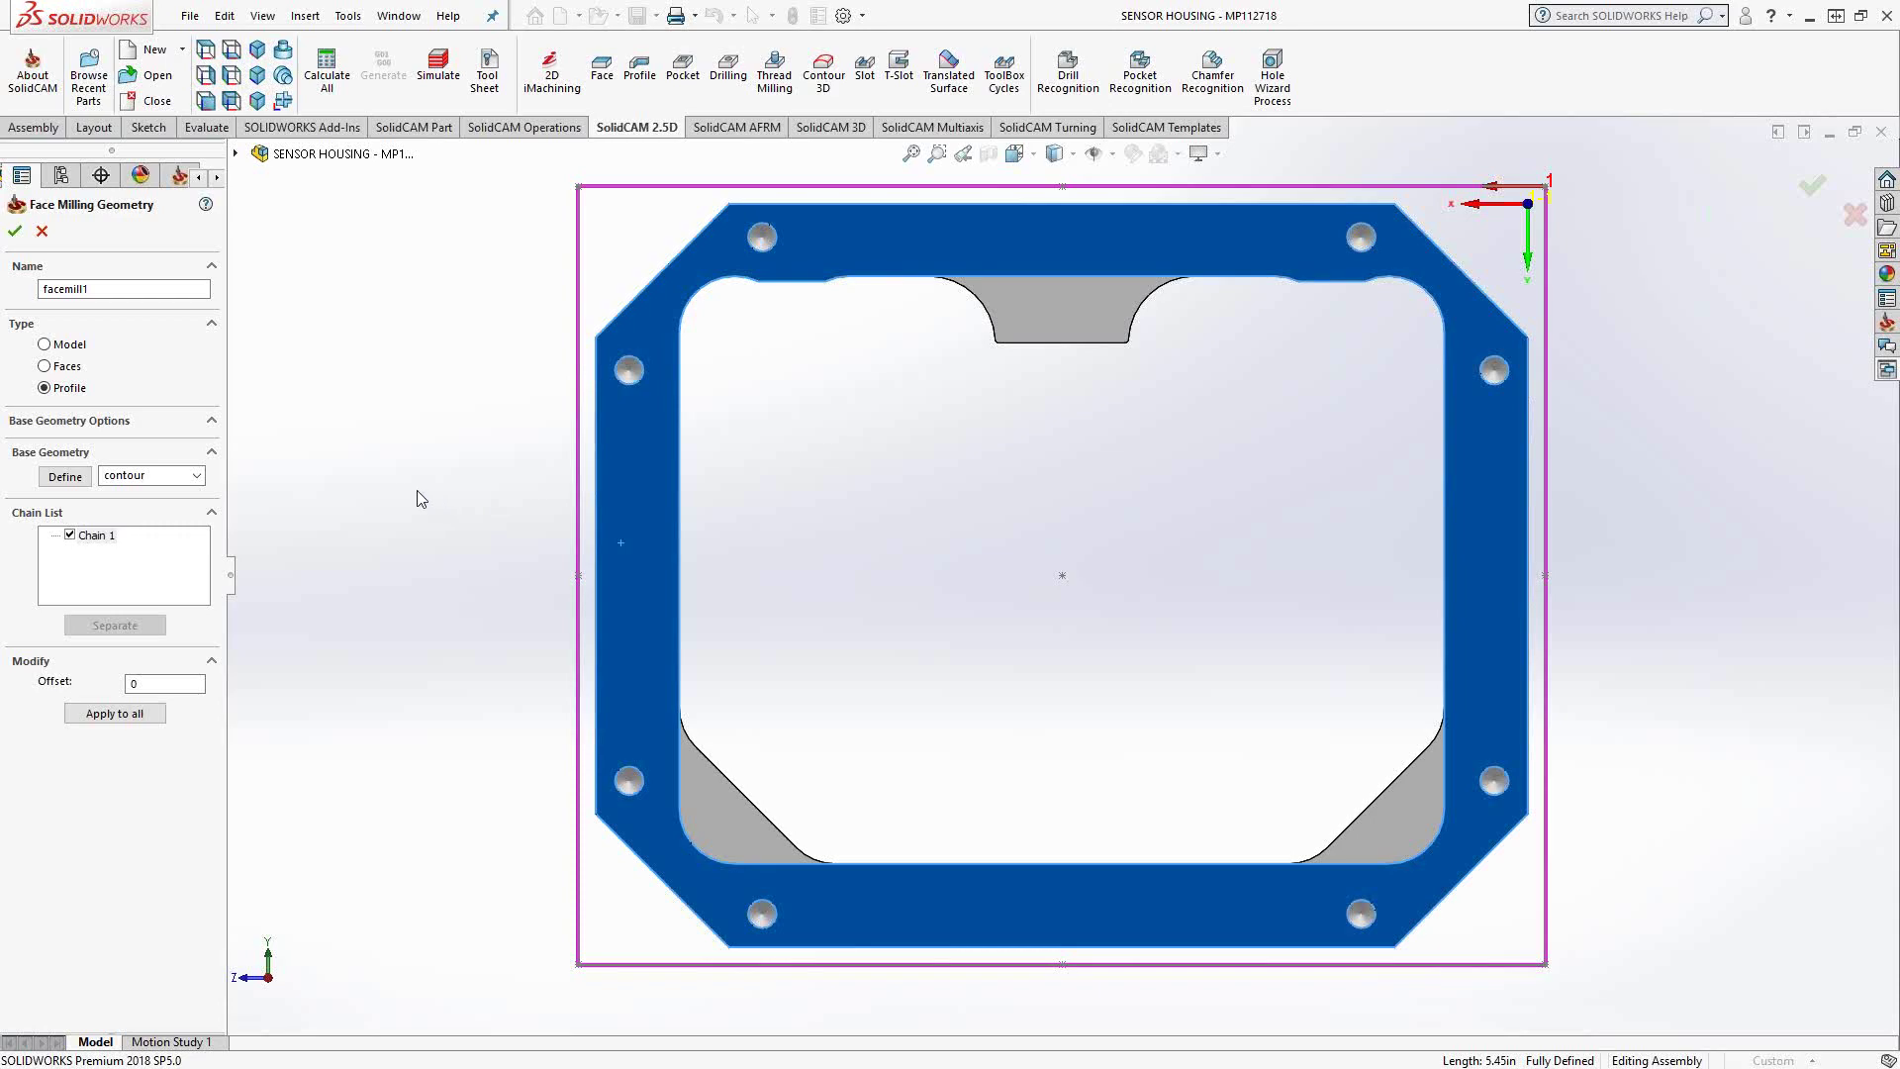
{"action": "left_click", "coordinate": [15, 234]}
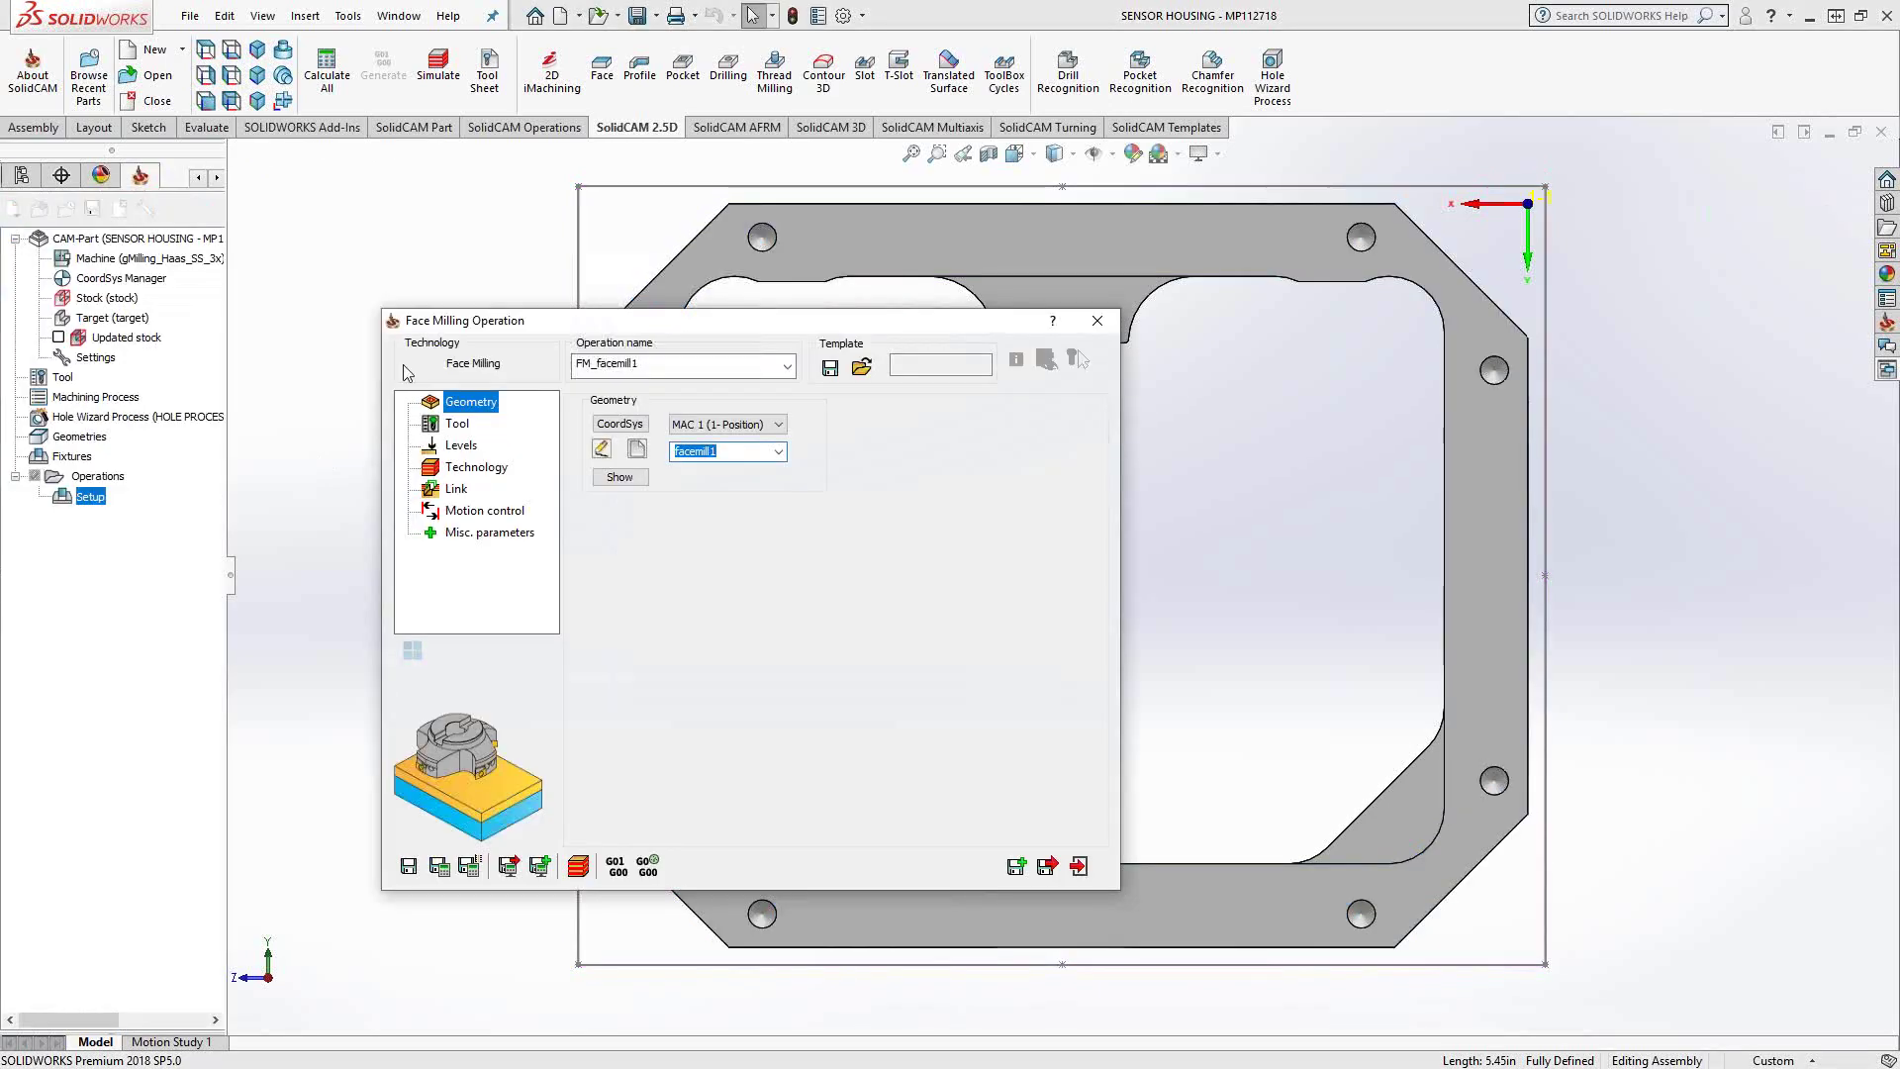
Step: Add a new face mill with a 2 inch diameter to the tool table and assign it to the face milling operation
{"action": "left_click", "coordinate": [463, 426]}
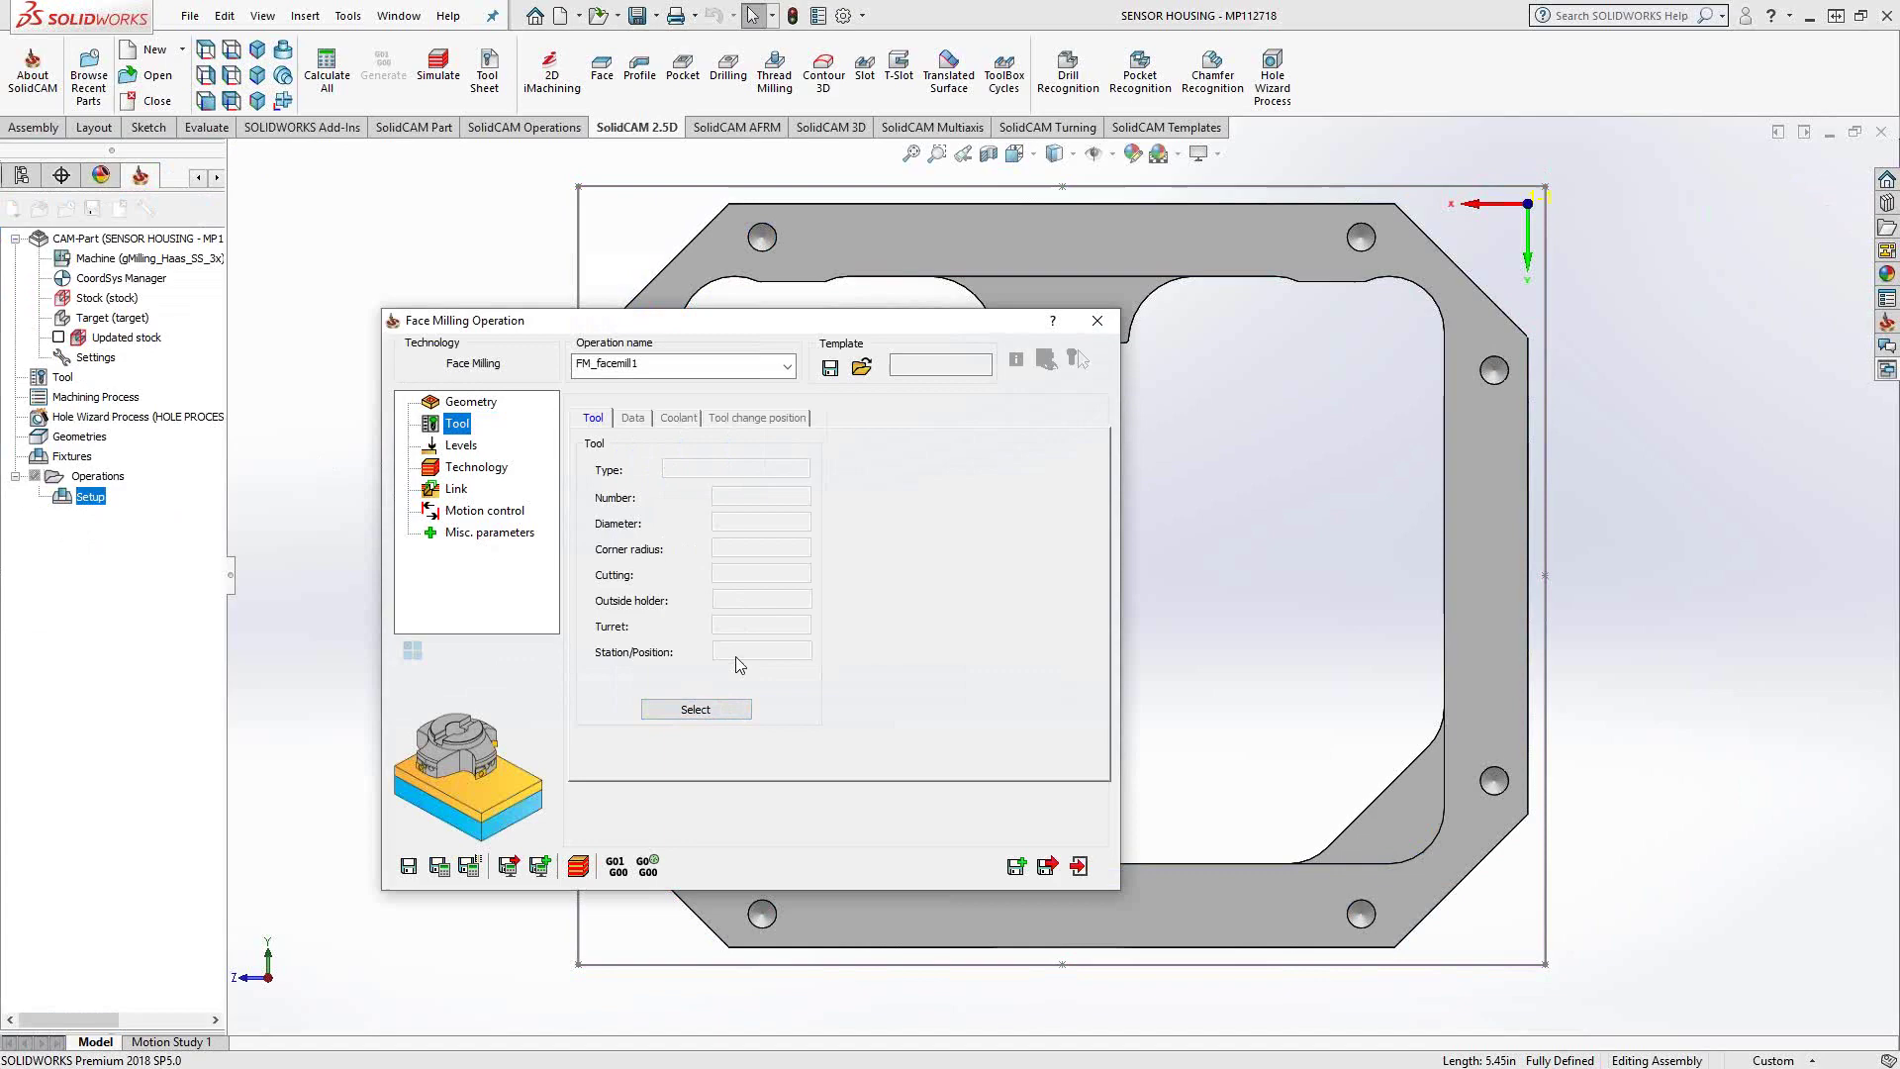
{"action": "left_click", "coordinate": [706, 710]}
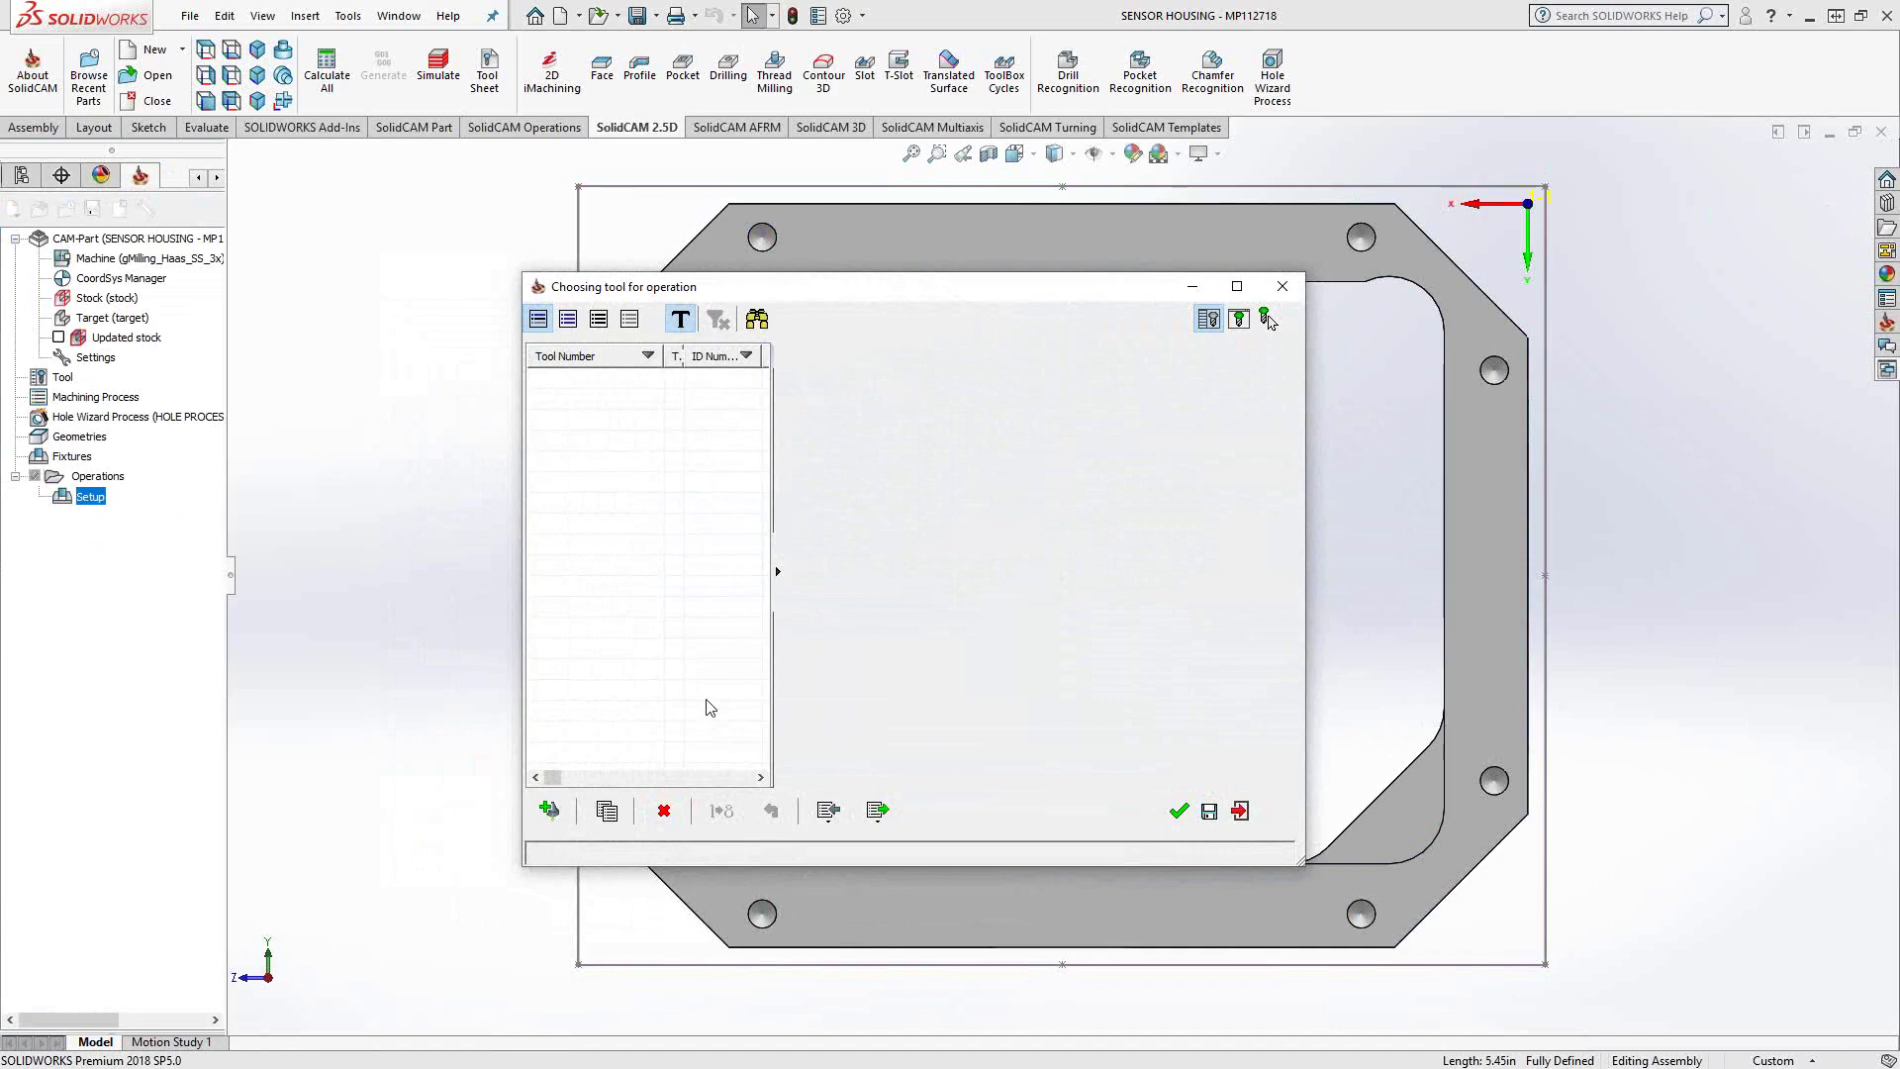
{"action": "left_click", "coordinate": [550, 809]}
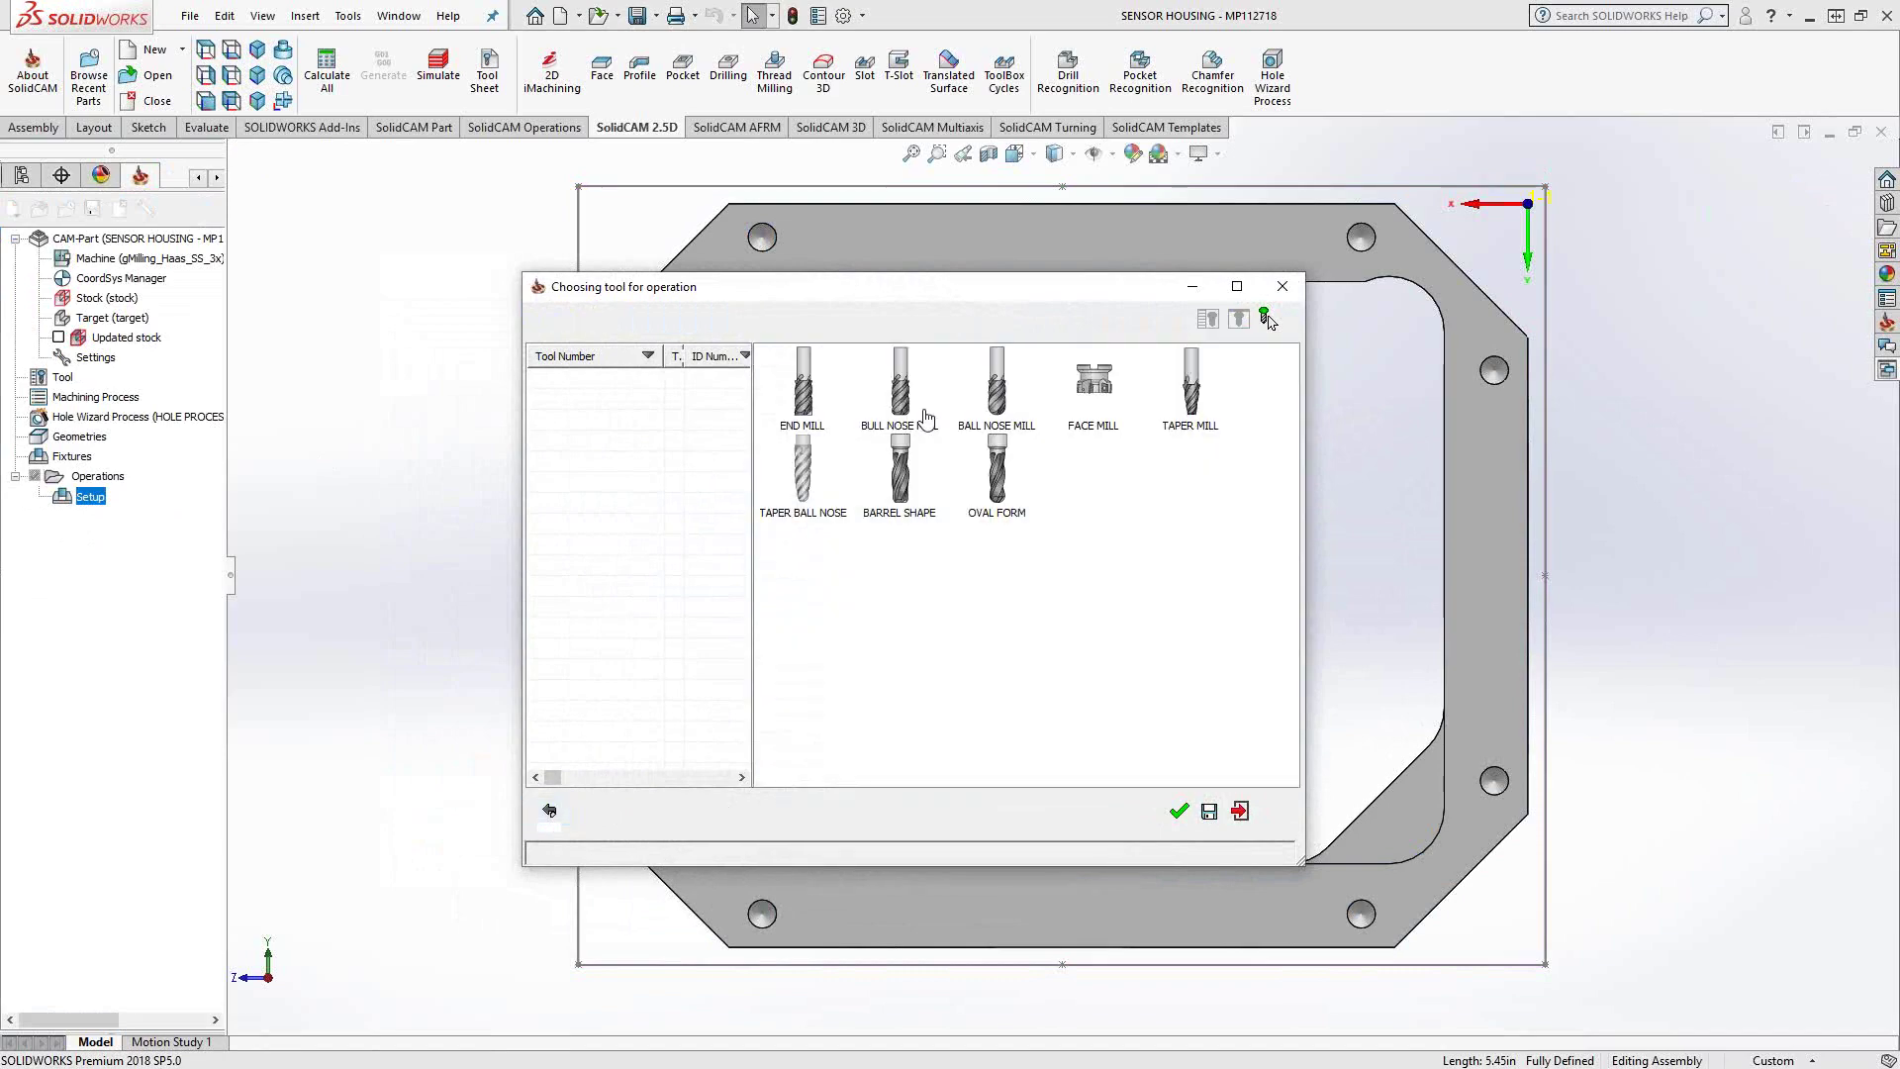
{"action": "left_click", "coordinate": [1093, 391]}
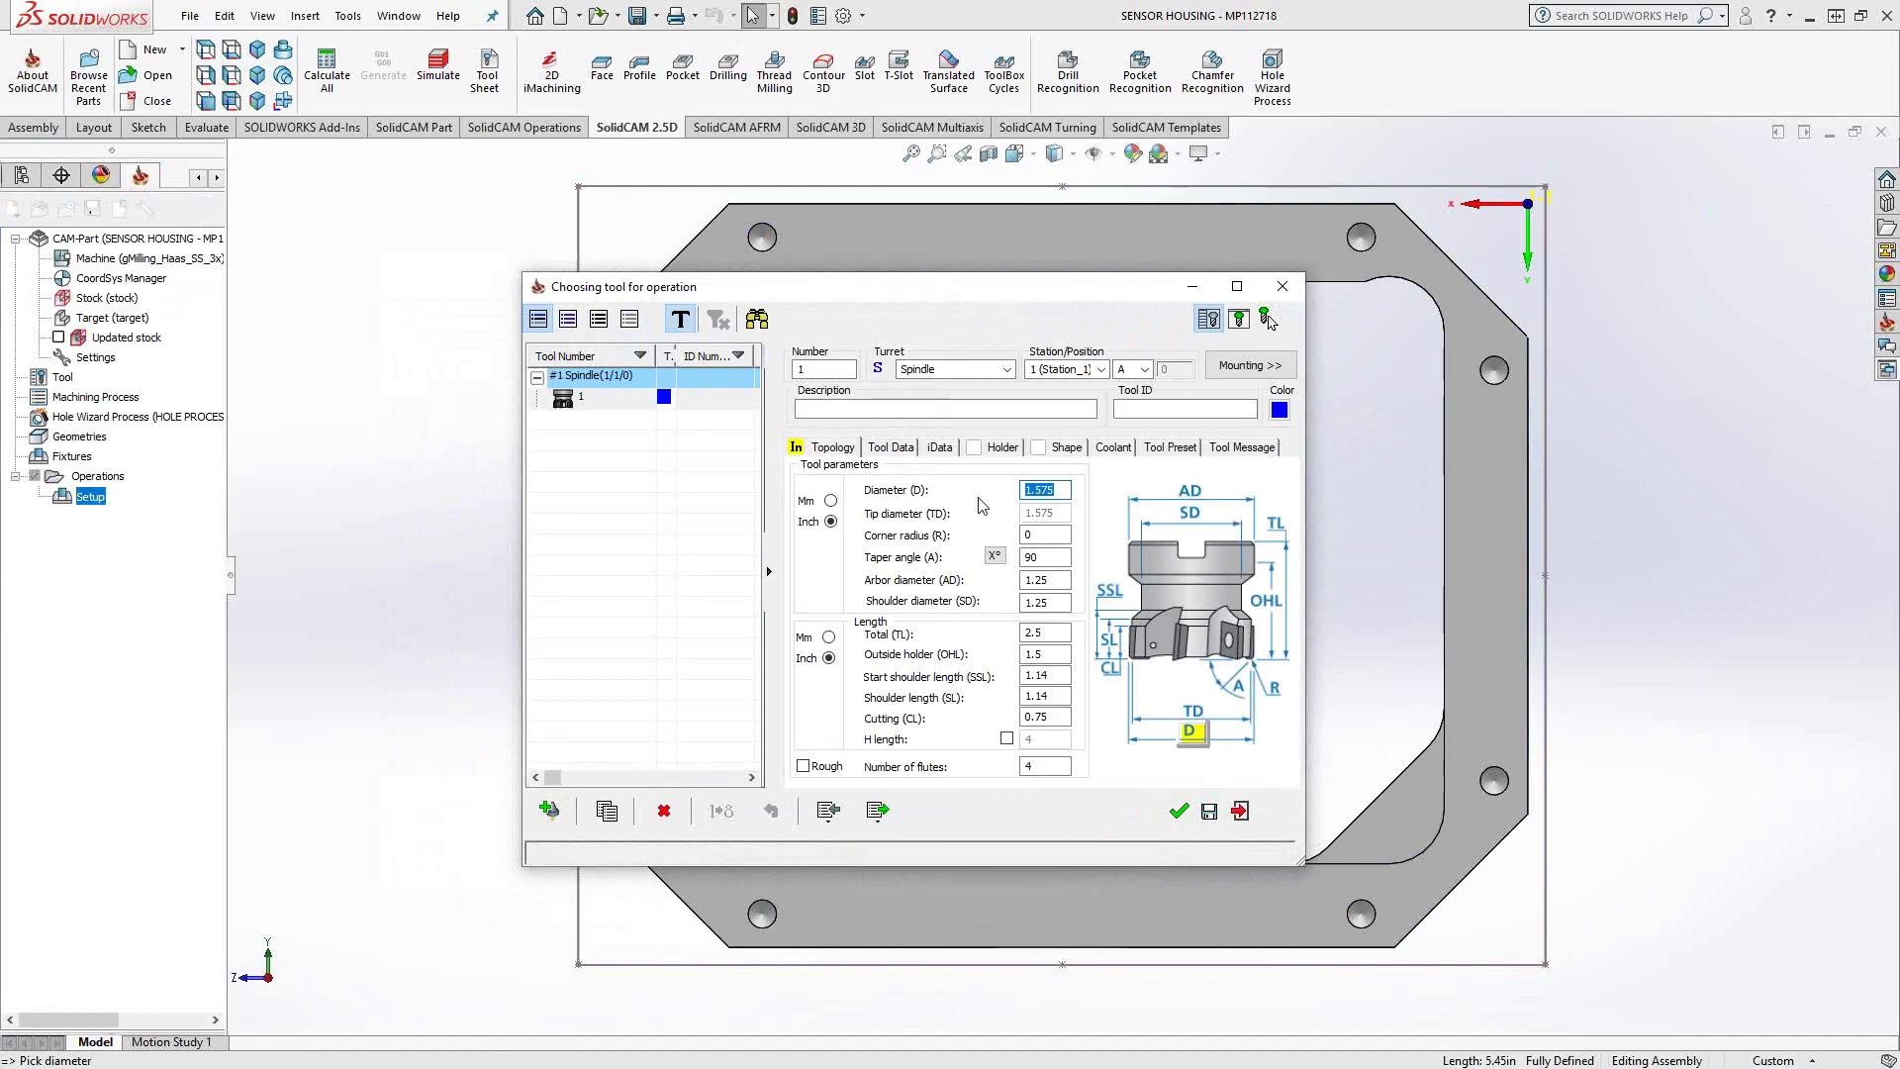
{"action": "type", "text": "2"}
{"action": "left_click", "coordinate": [1042, 765]}
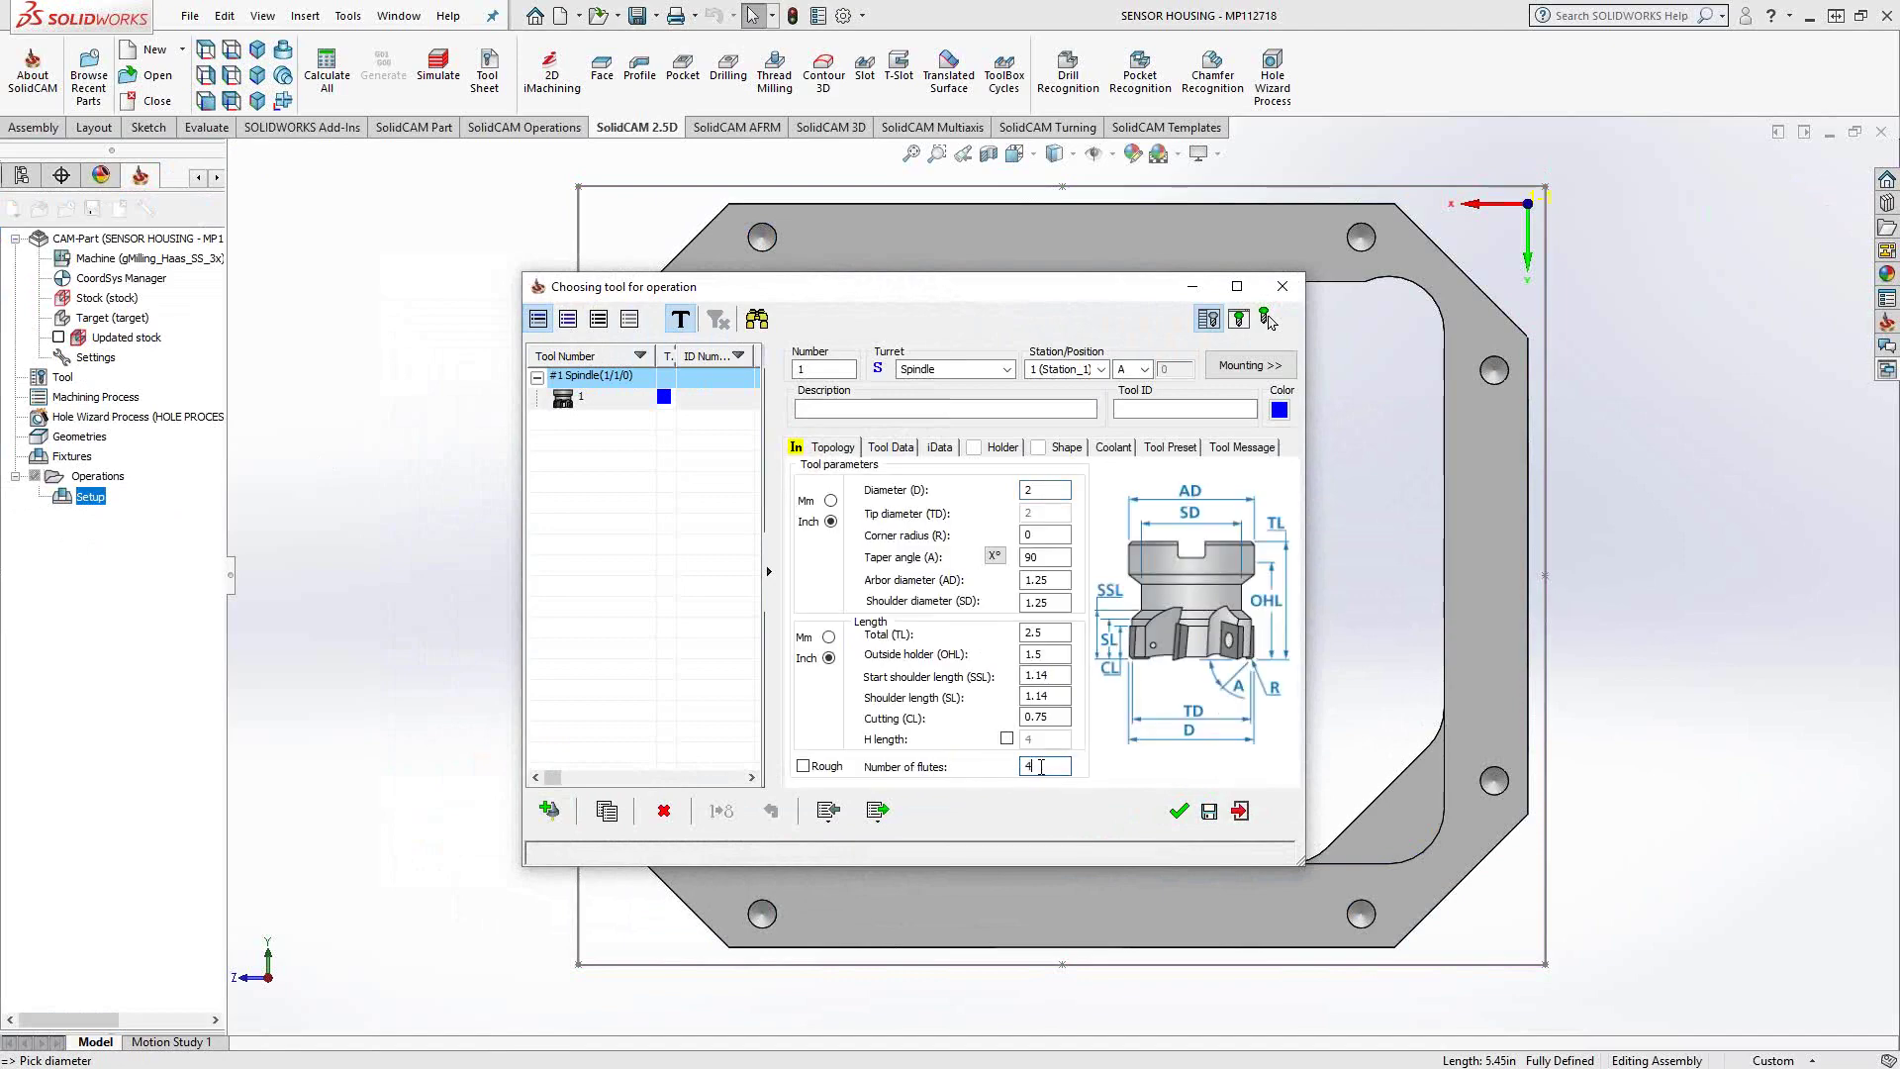
{"action": "left_click", "coordinate": [1178, 810]}
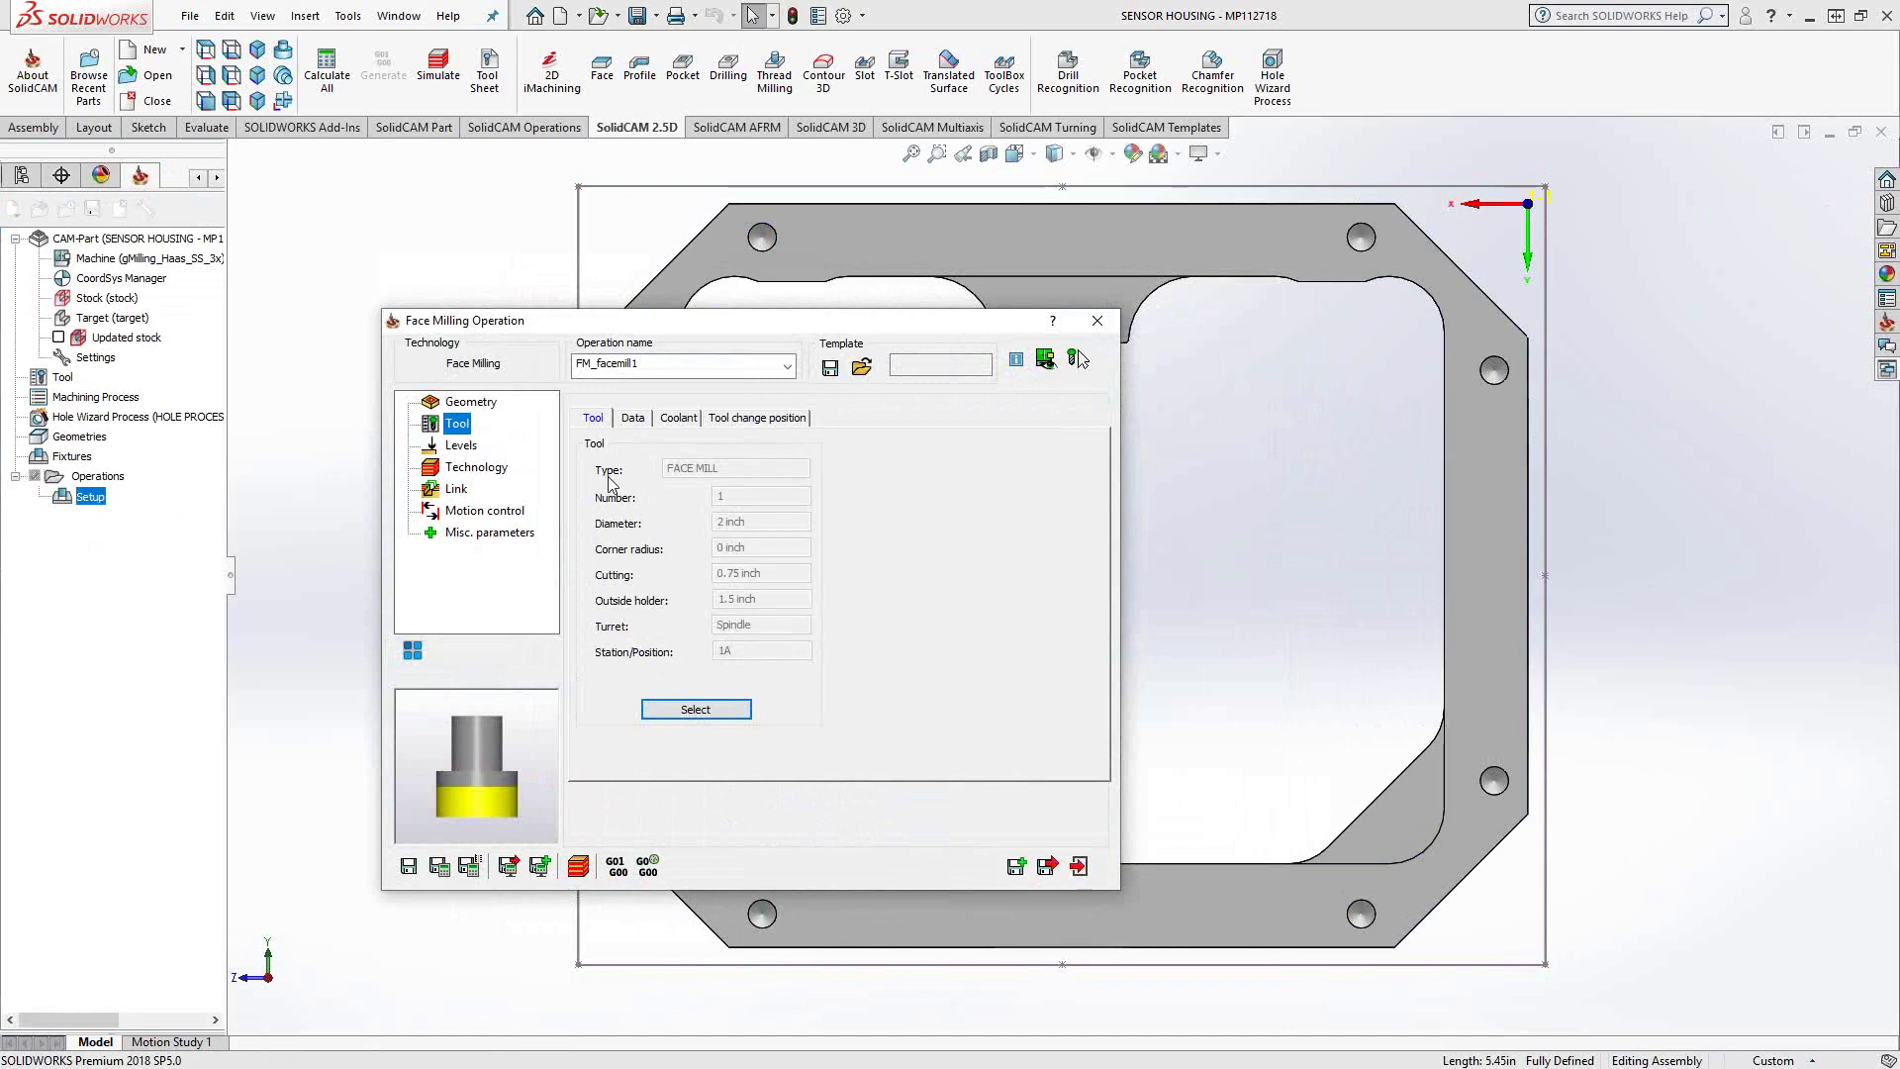
Step: Review the feed and spin data of the face mill
{"action": "left_click", "coordinate": [633, 426]}
{"action": "key", "text": "Tab"}
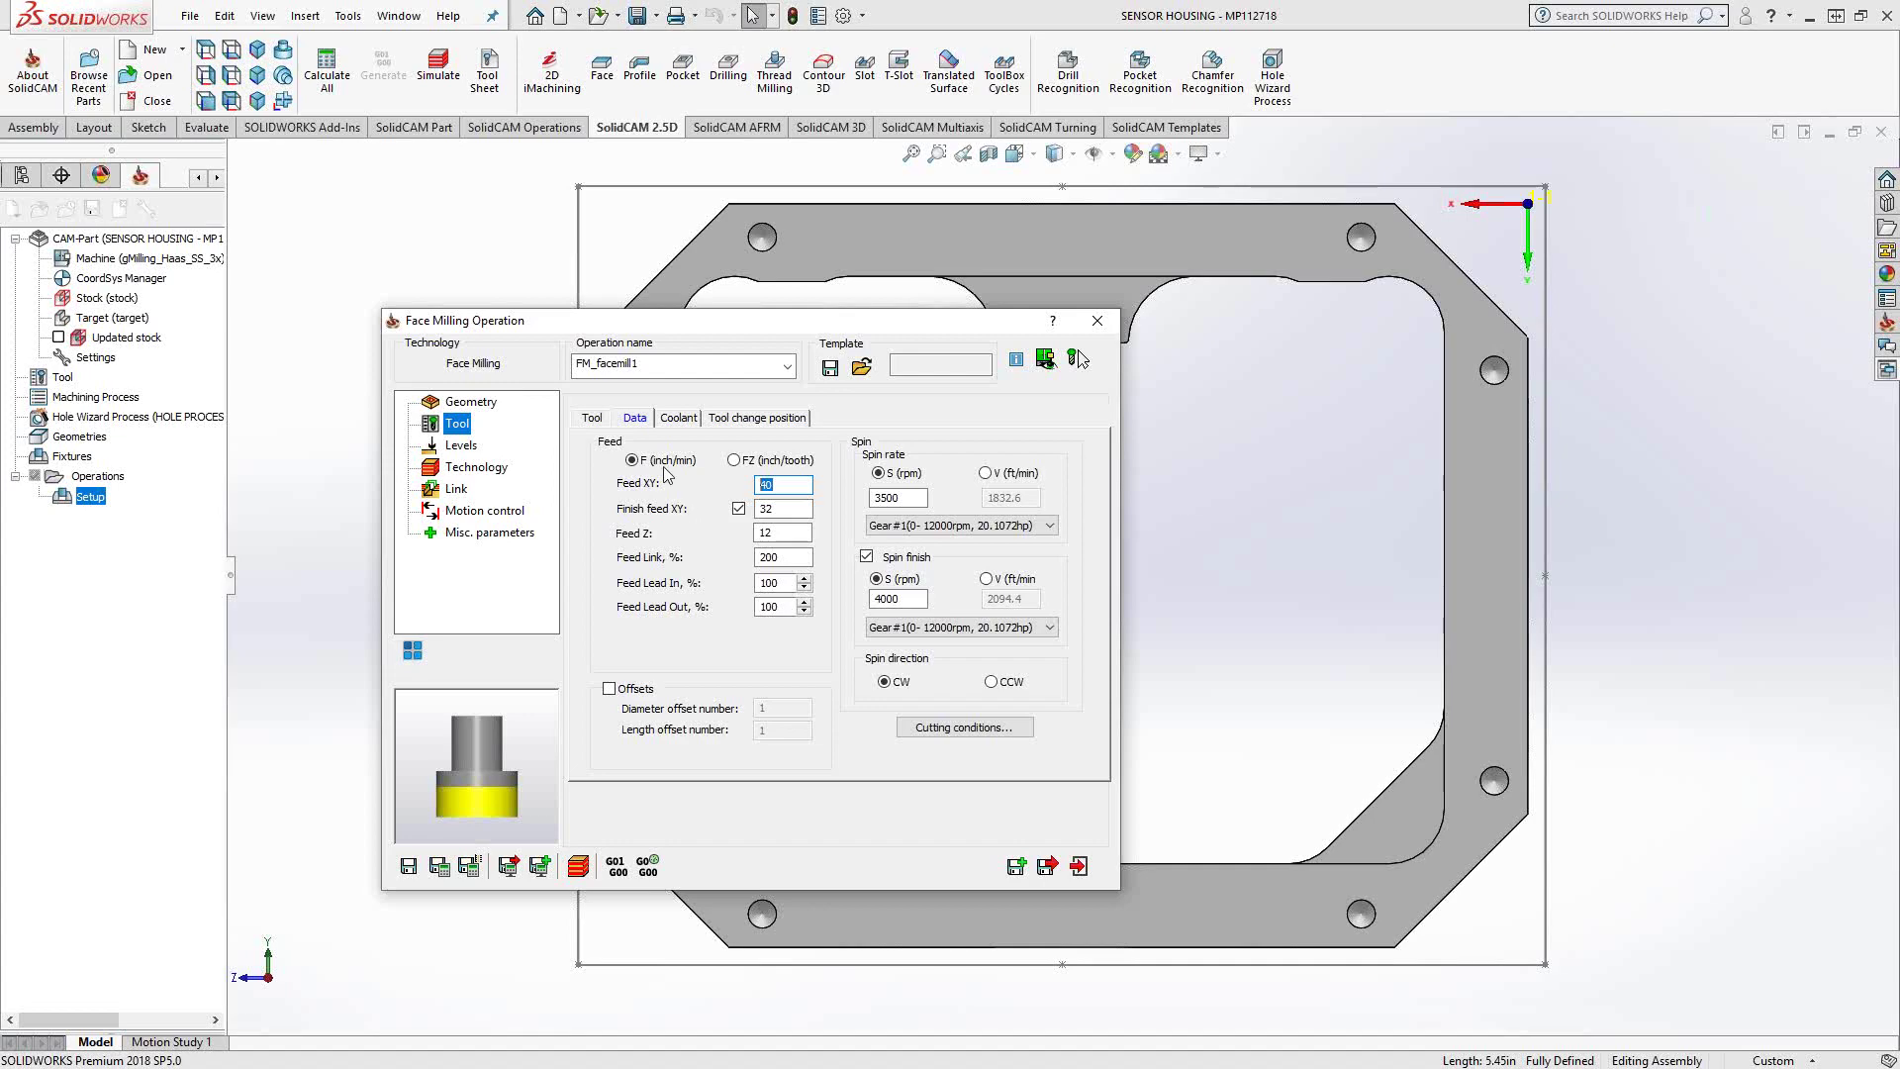
{"action": "left_click", "coordinate": [591, 418]}
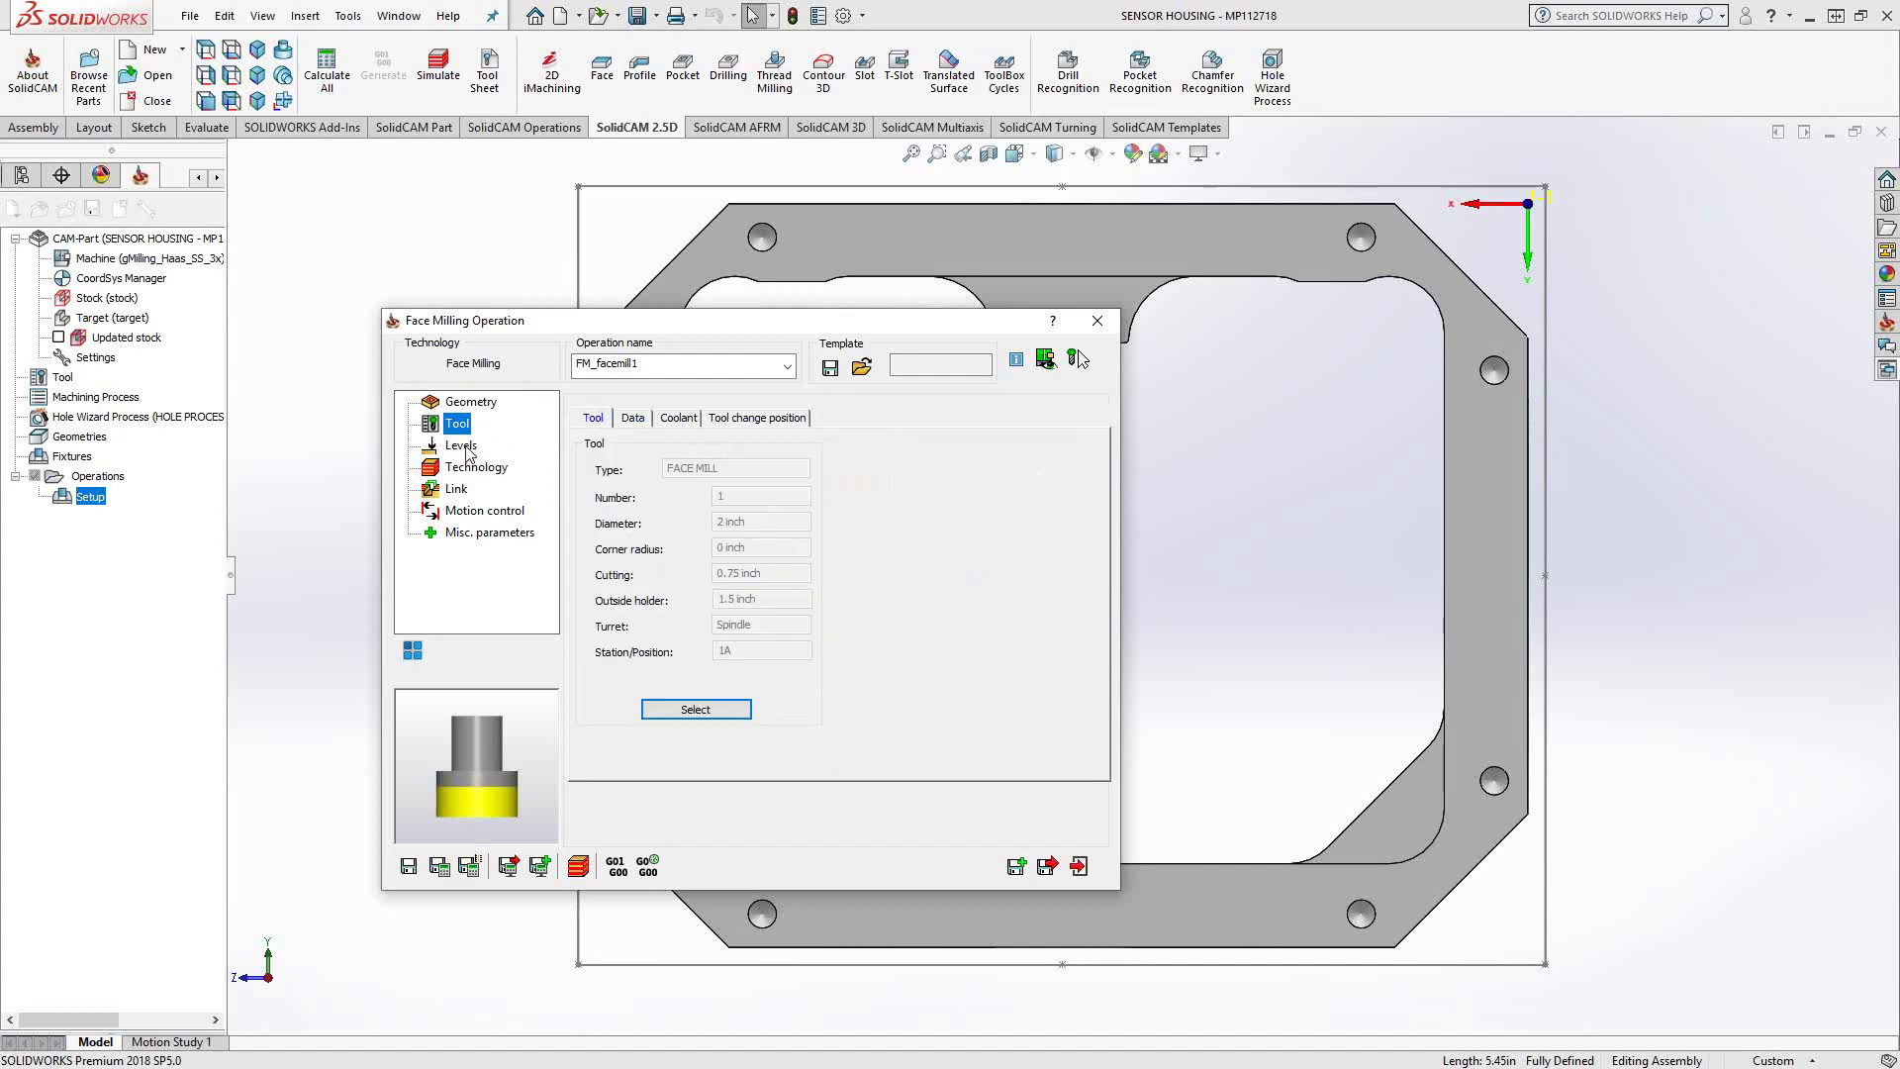
Step: Try setting the milling levels to By stock, and return them to By target
{"action": "left_click", "coordinate": [462, 446]}
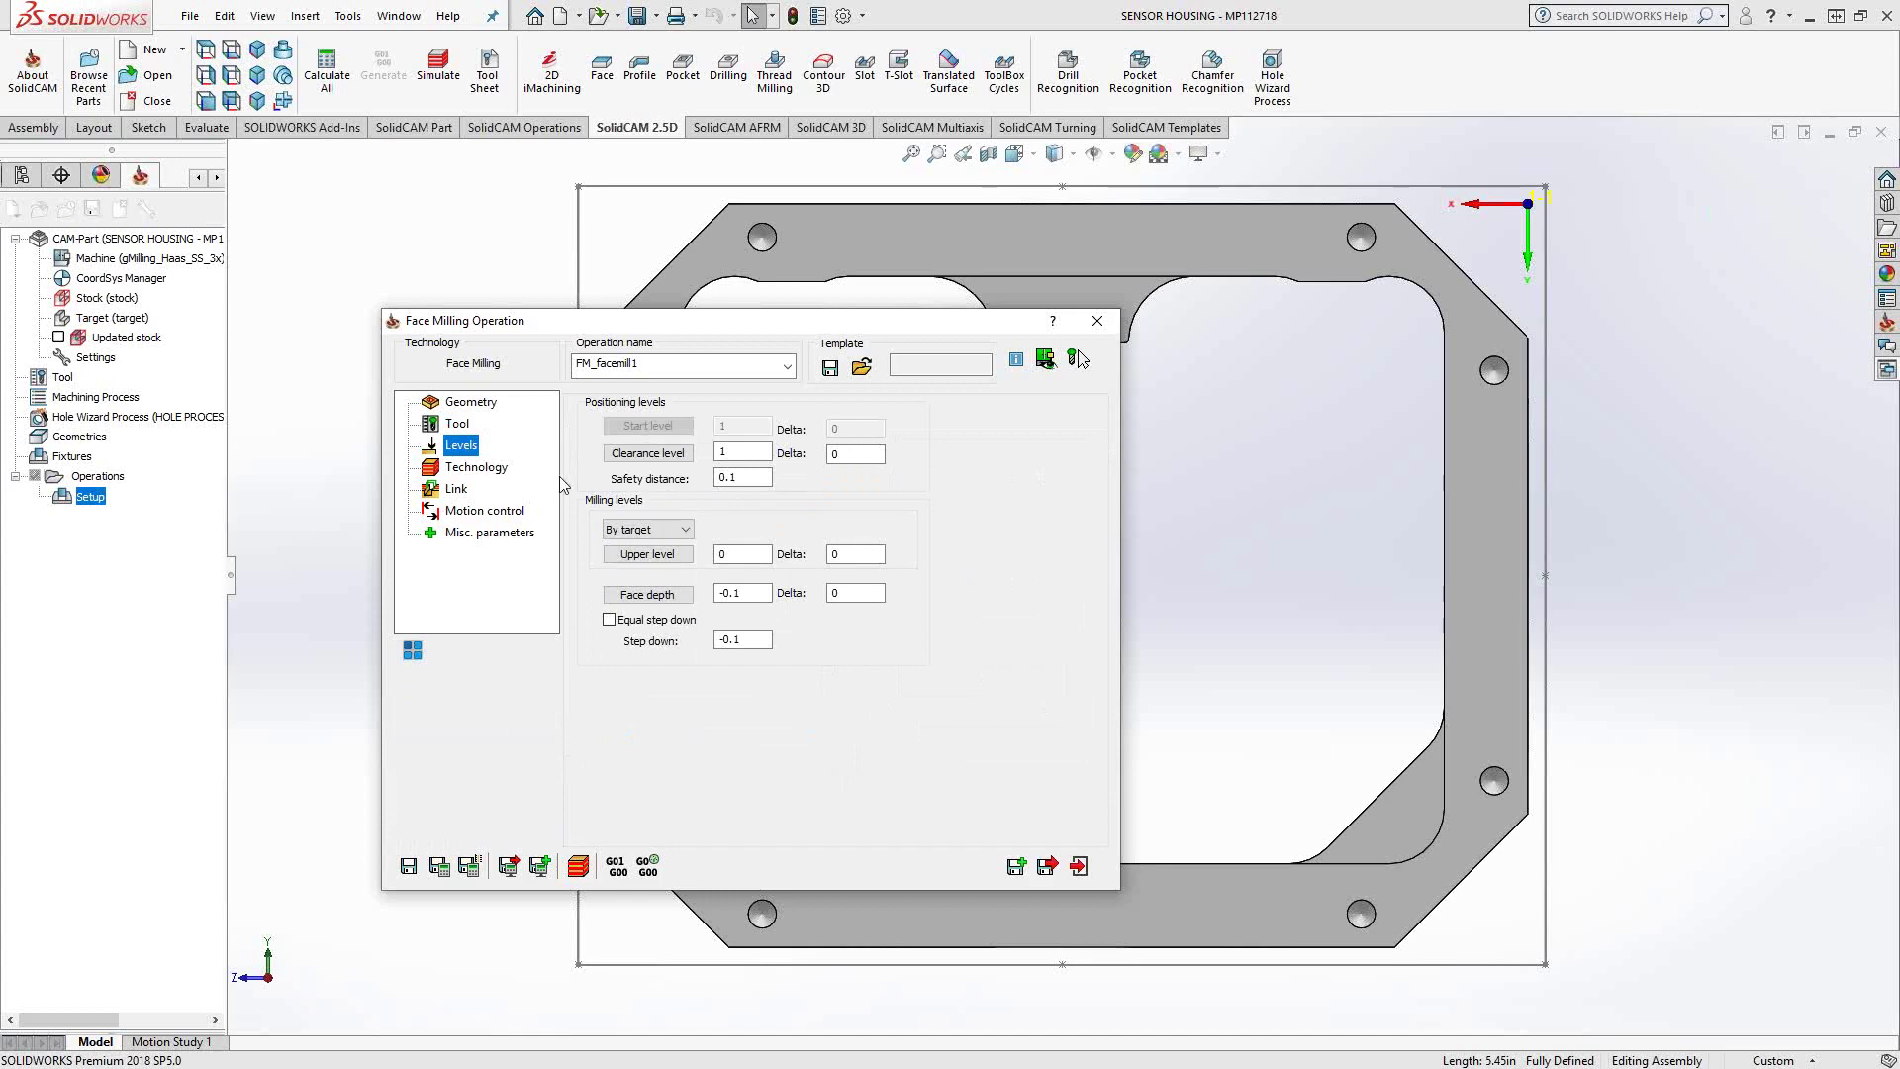
{"action": "left_click", "coordinate": [683, 531]}
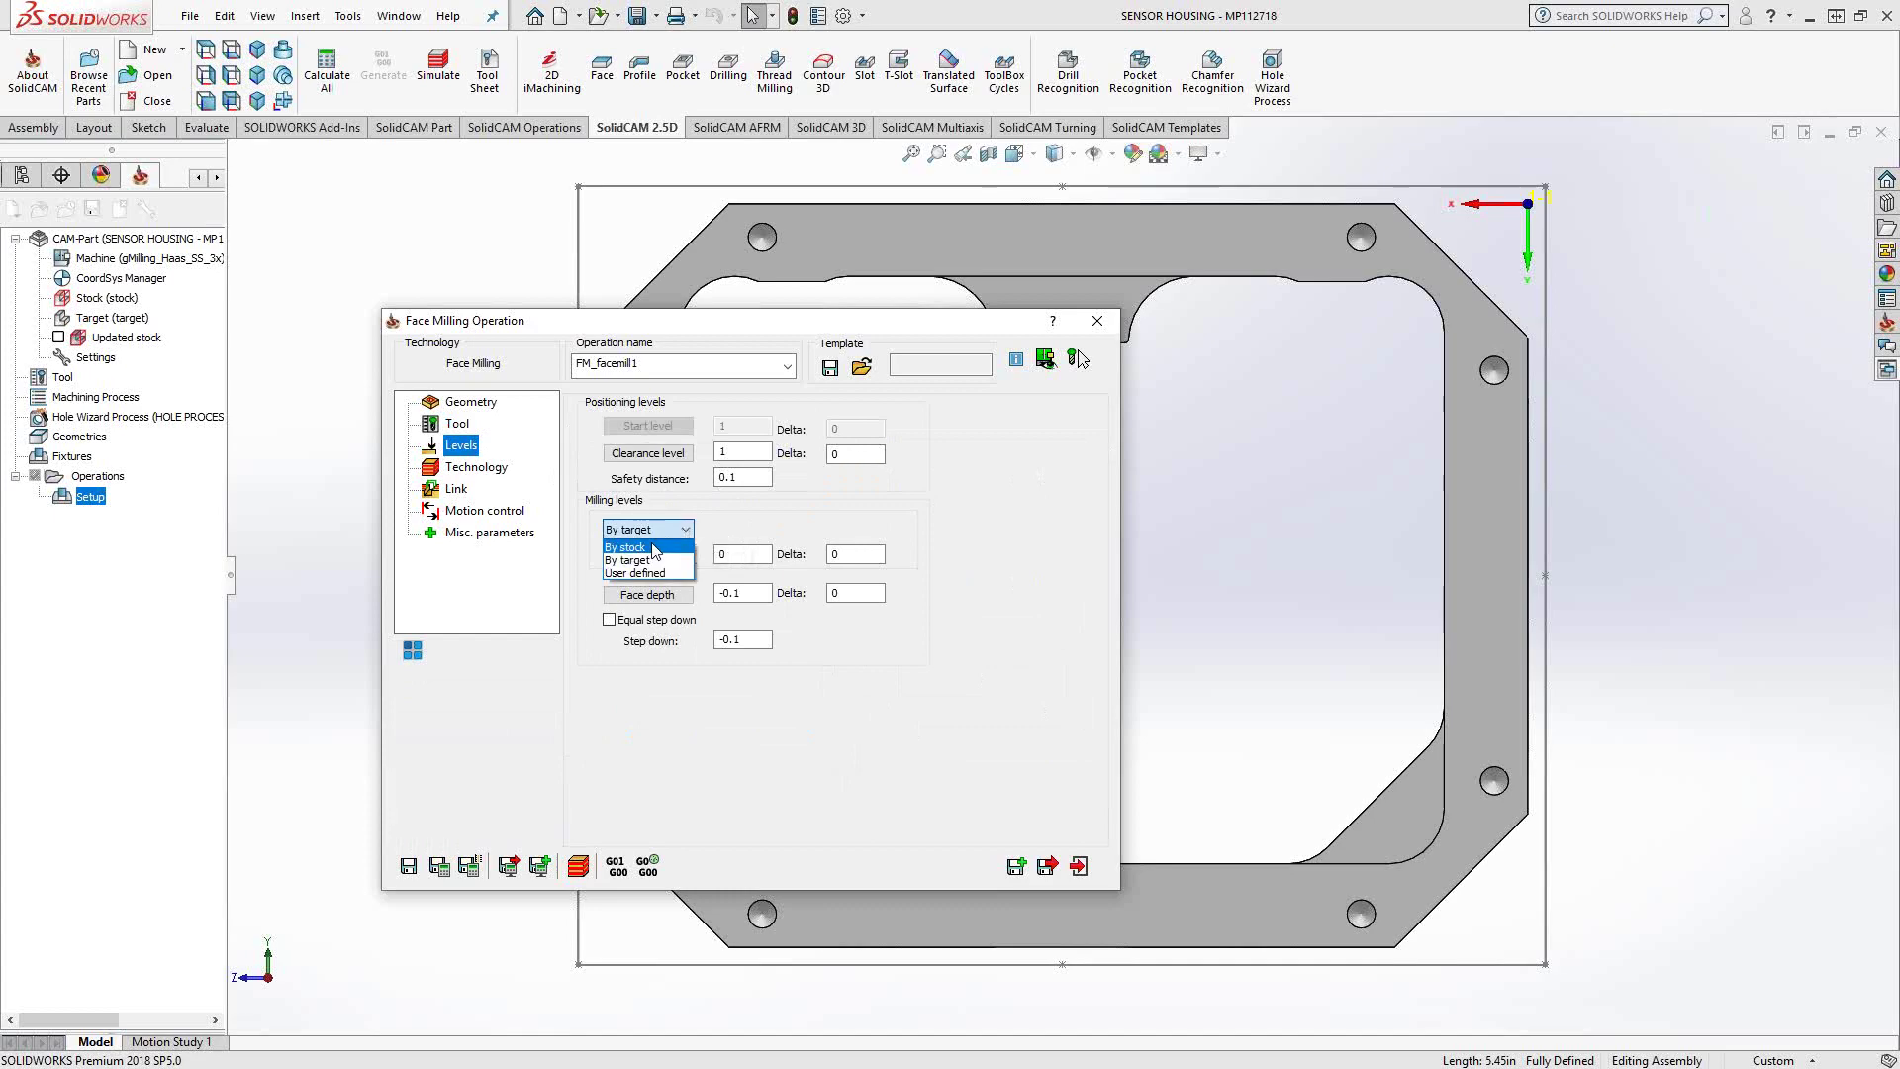
{"action": "left_click", "coordinate": [653, 547]}
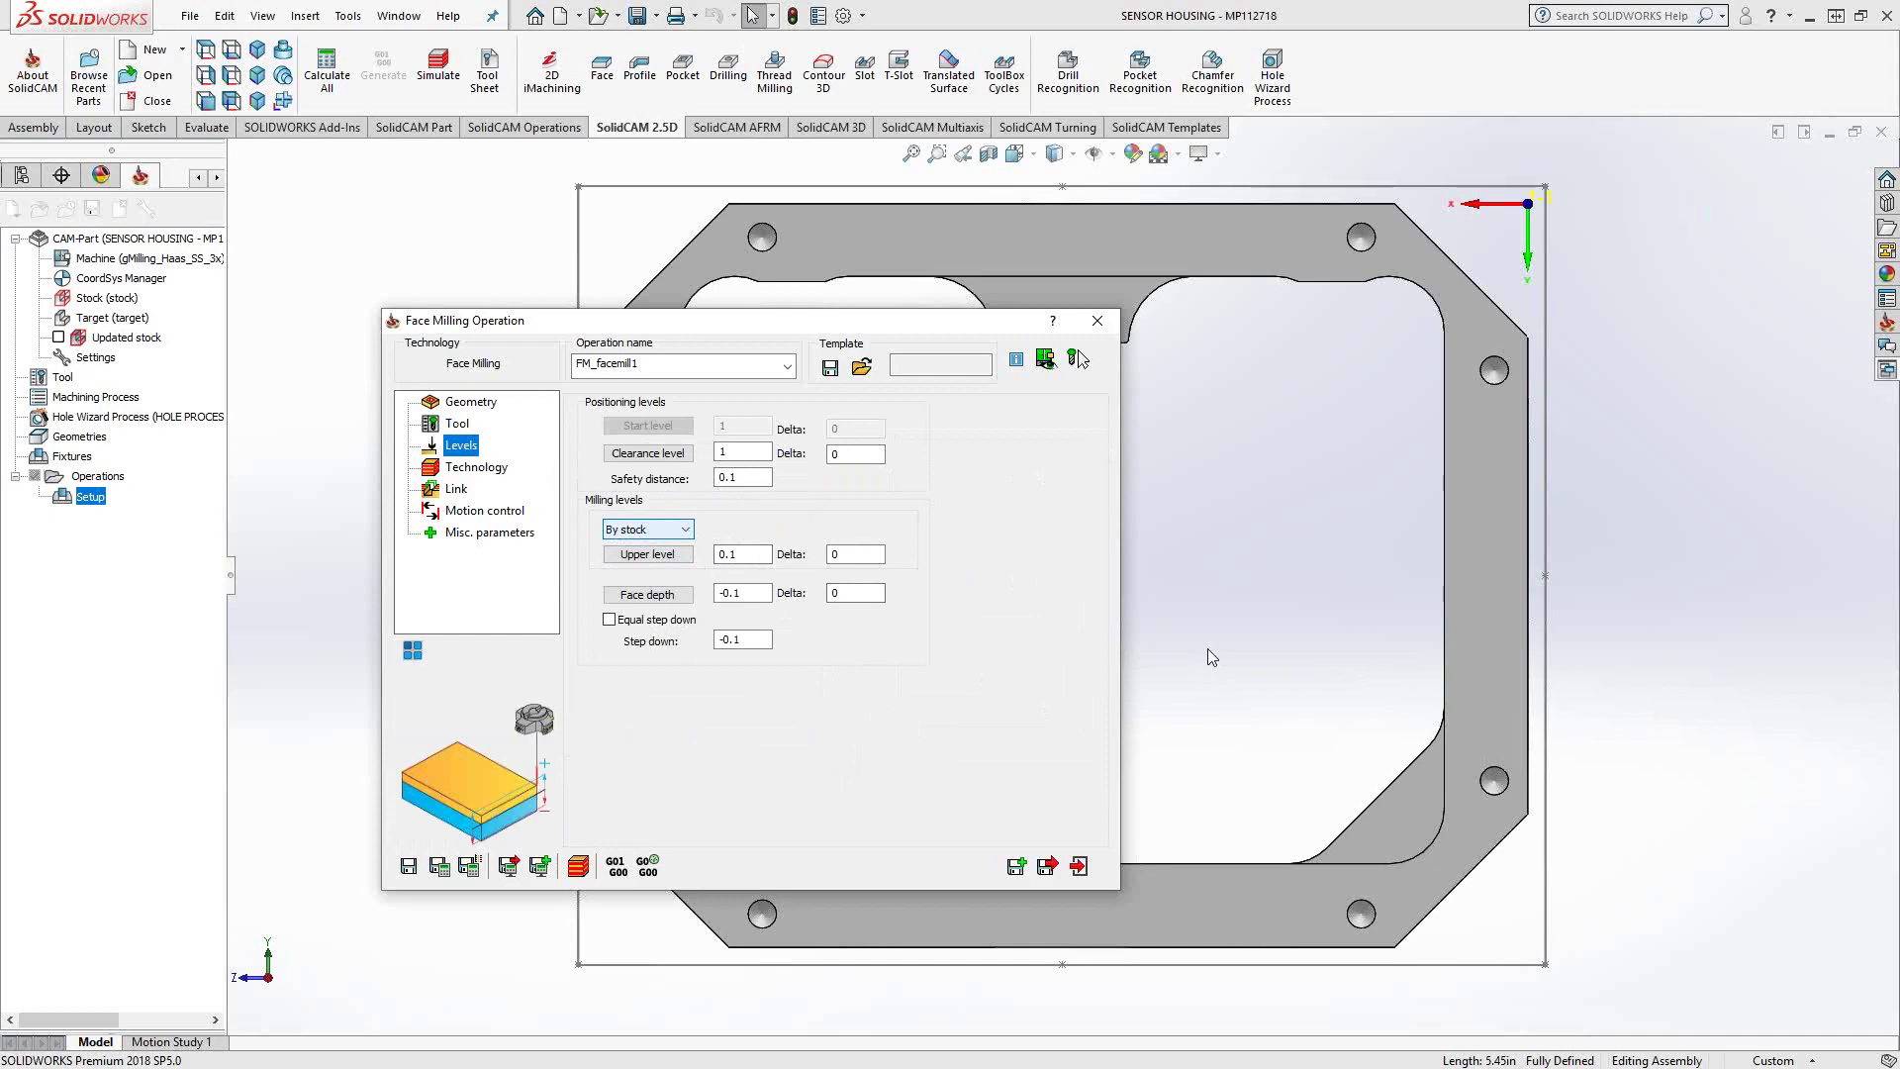
{"action": "middle_click_drag", "start_coordinate": [1249, 652], "coordinate": [1249, 599]}
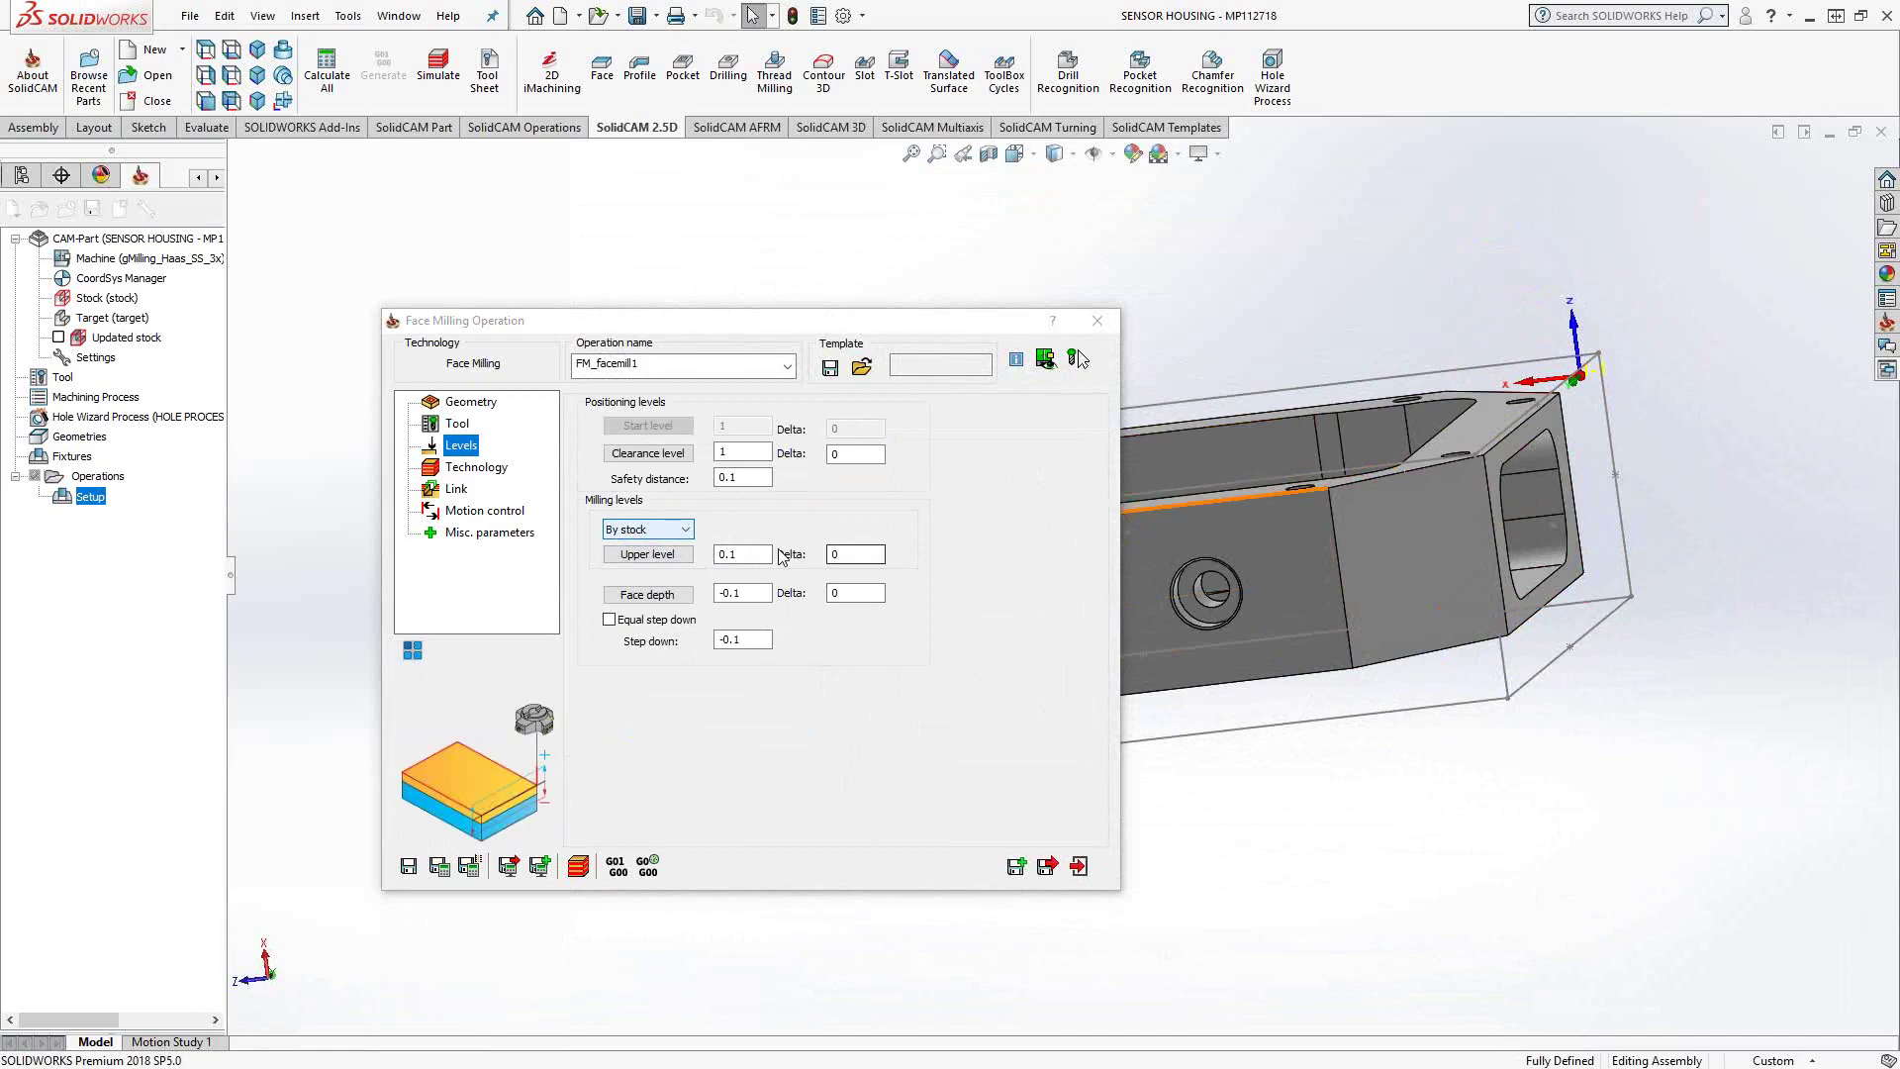
{"action": "left_click", "coordinate": [648, 530]}
{"action": "left_click", "coordinate": [656, 560]}
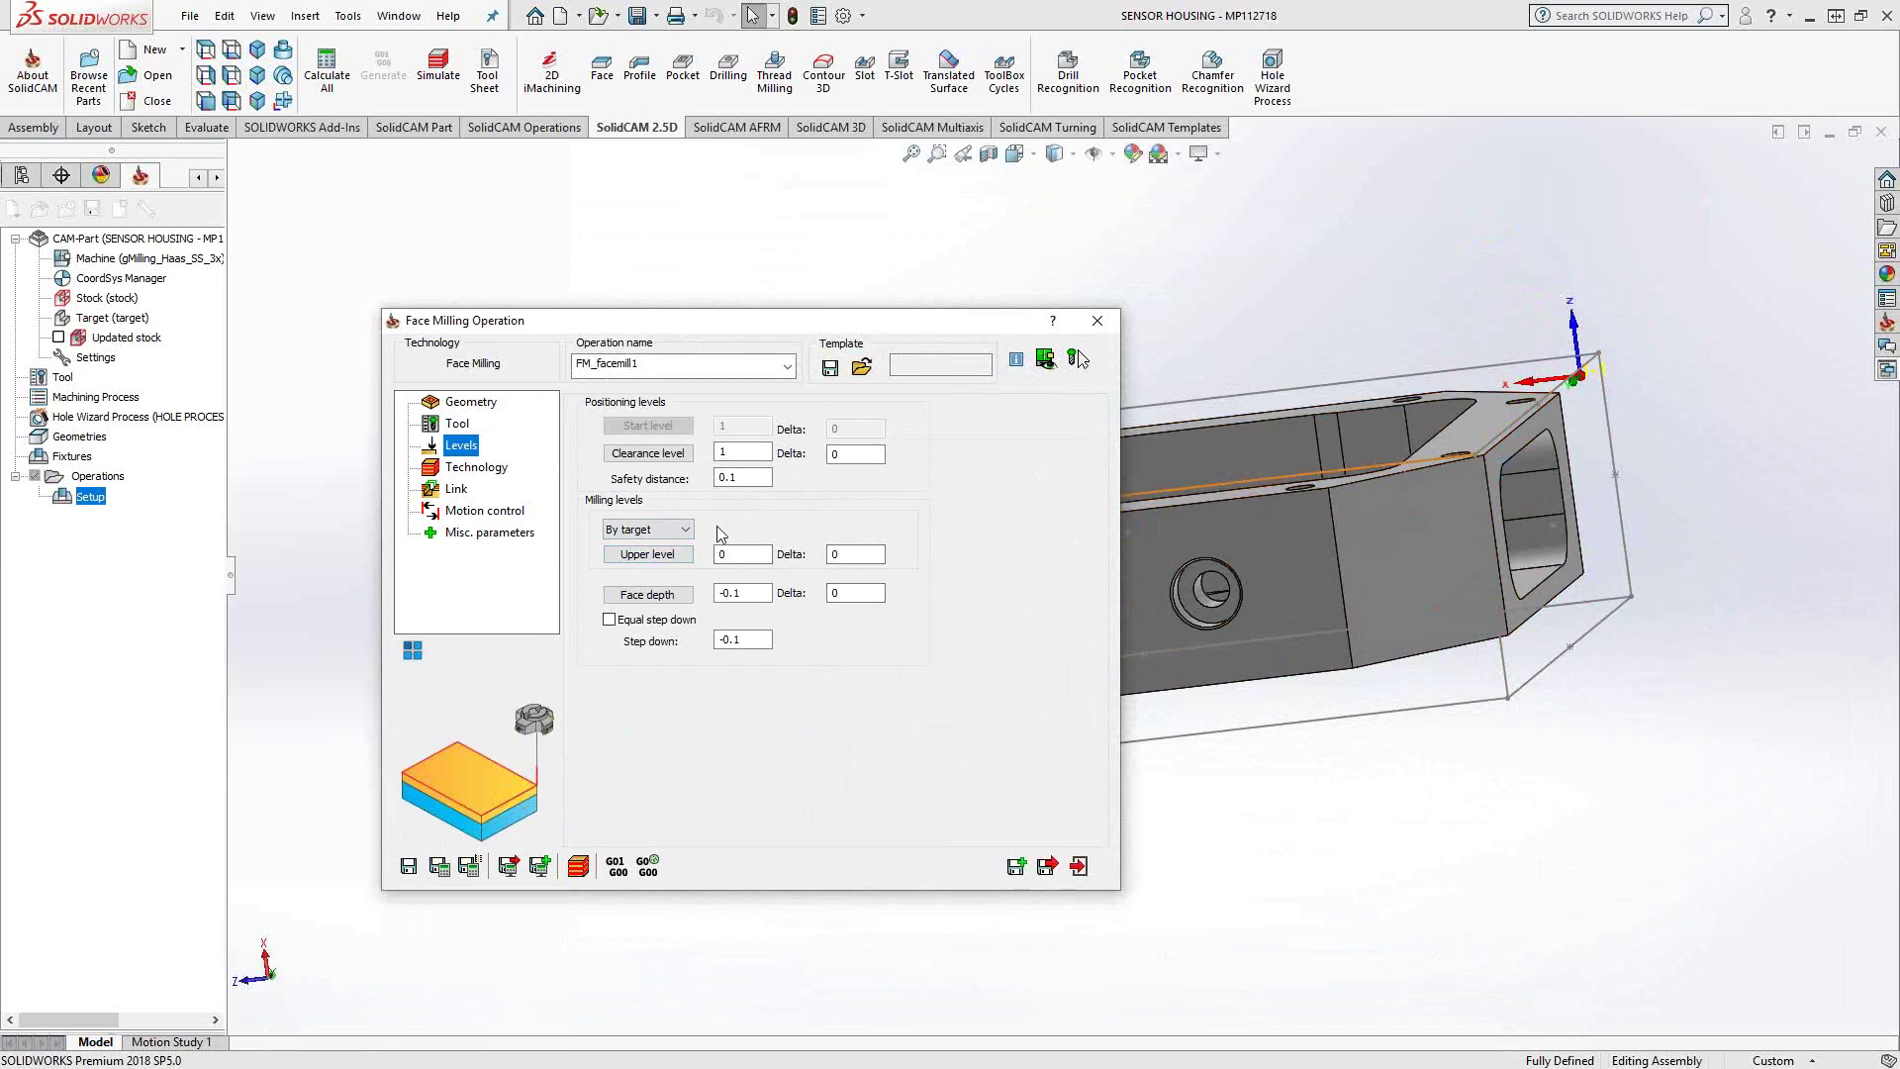
{"action": "left_click", "coordinate": [649, 529]}
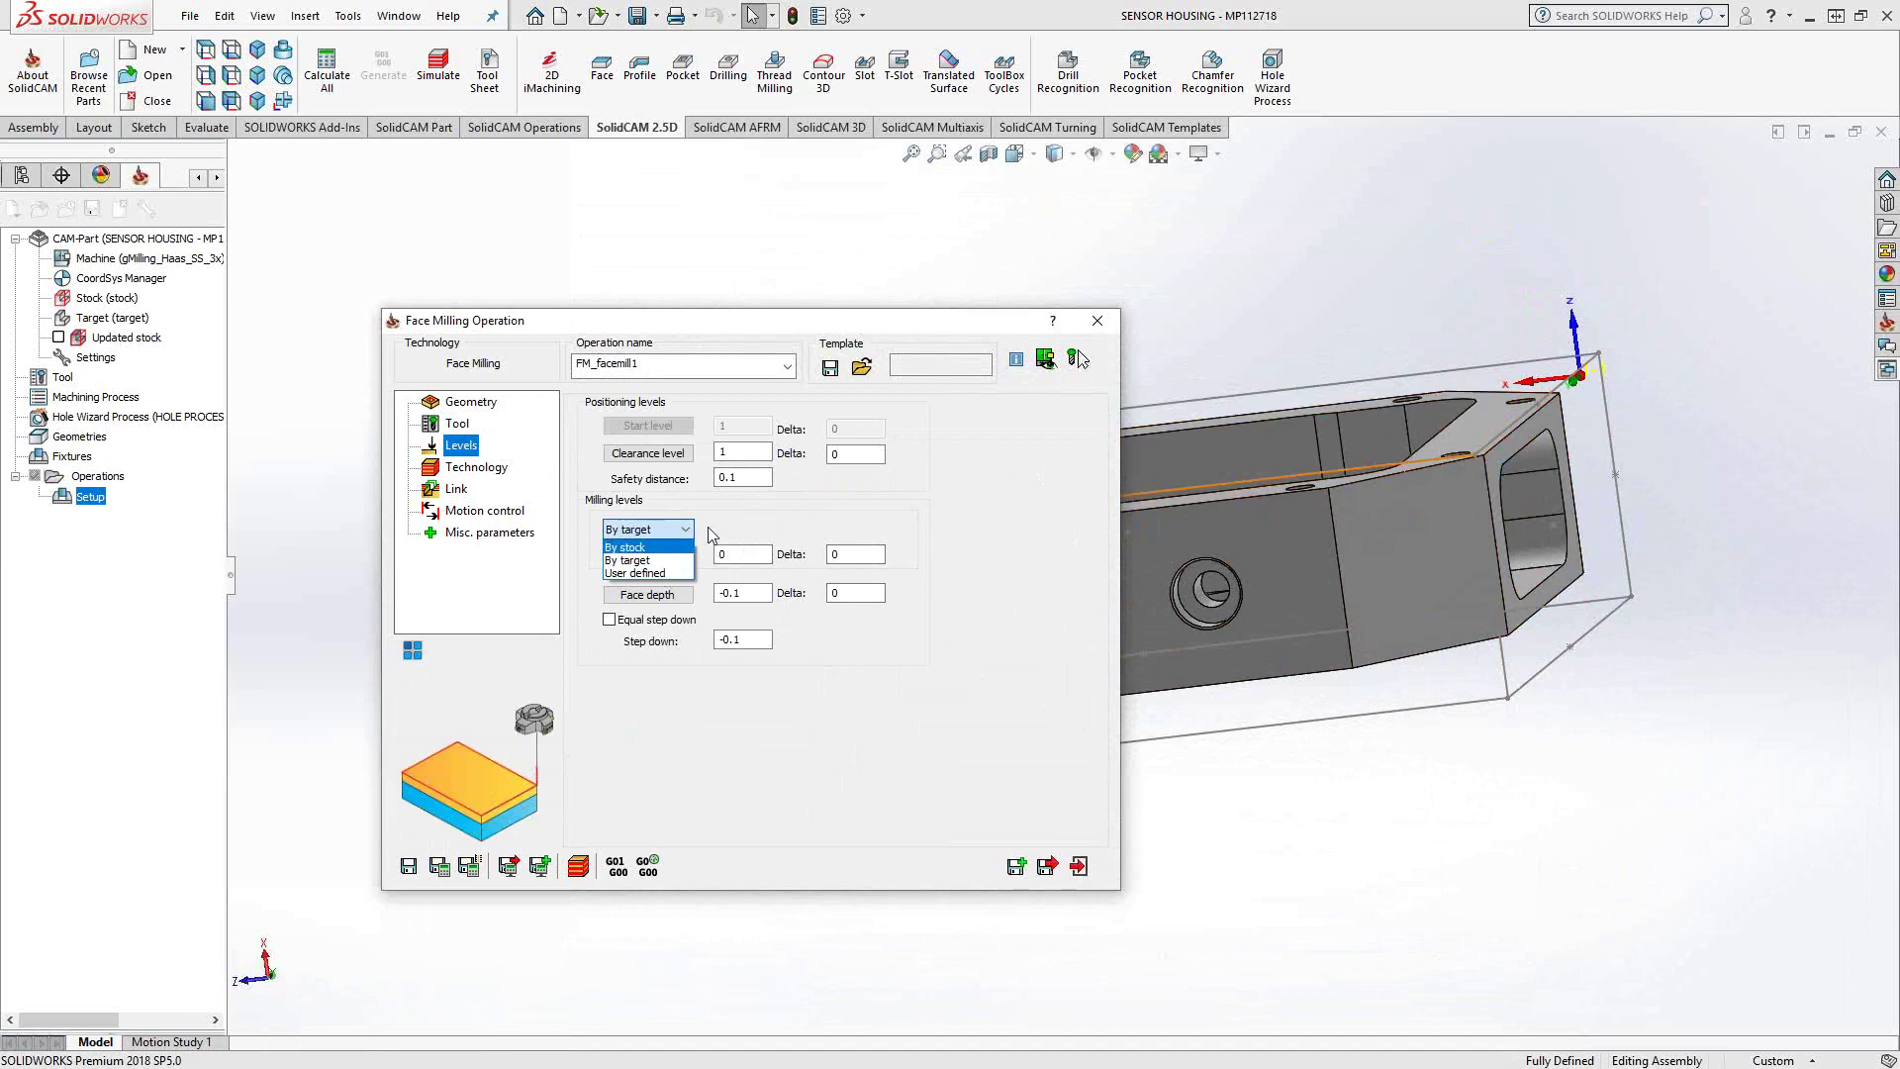
{"action": "left_click", "coordinate": [661, 560]}
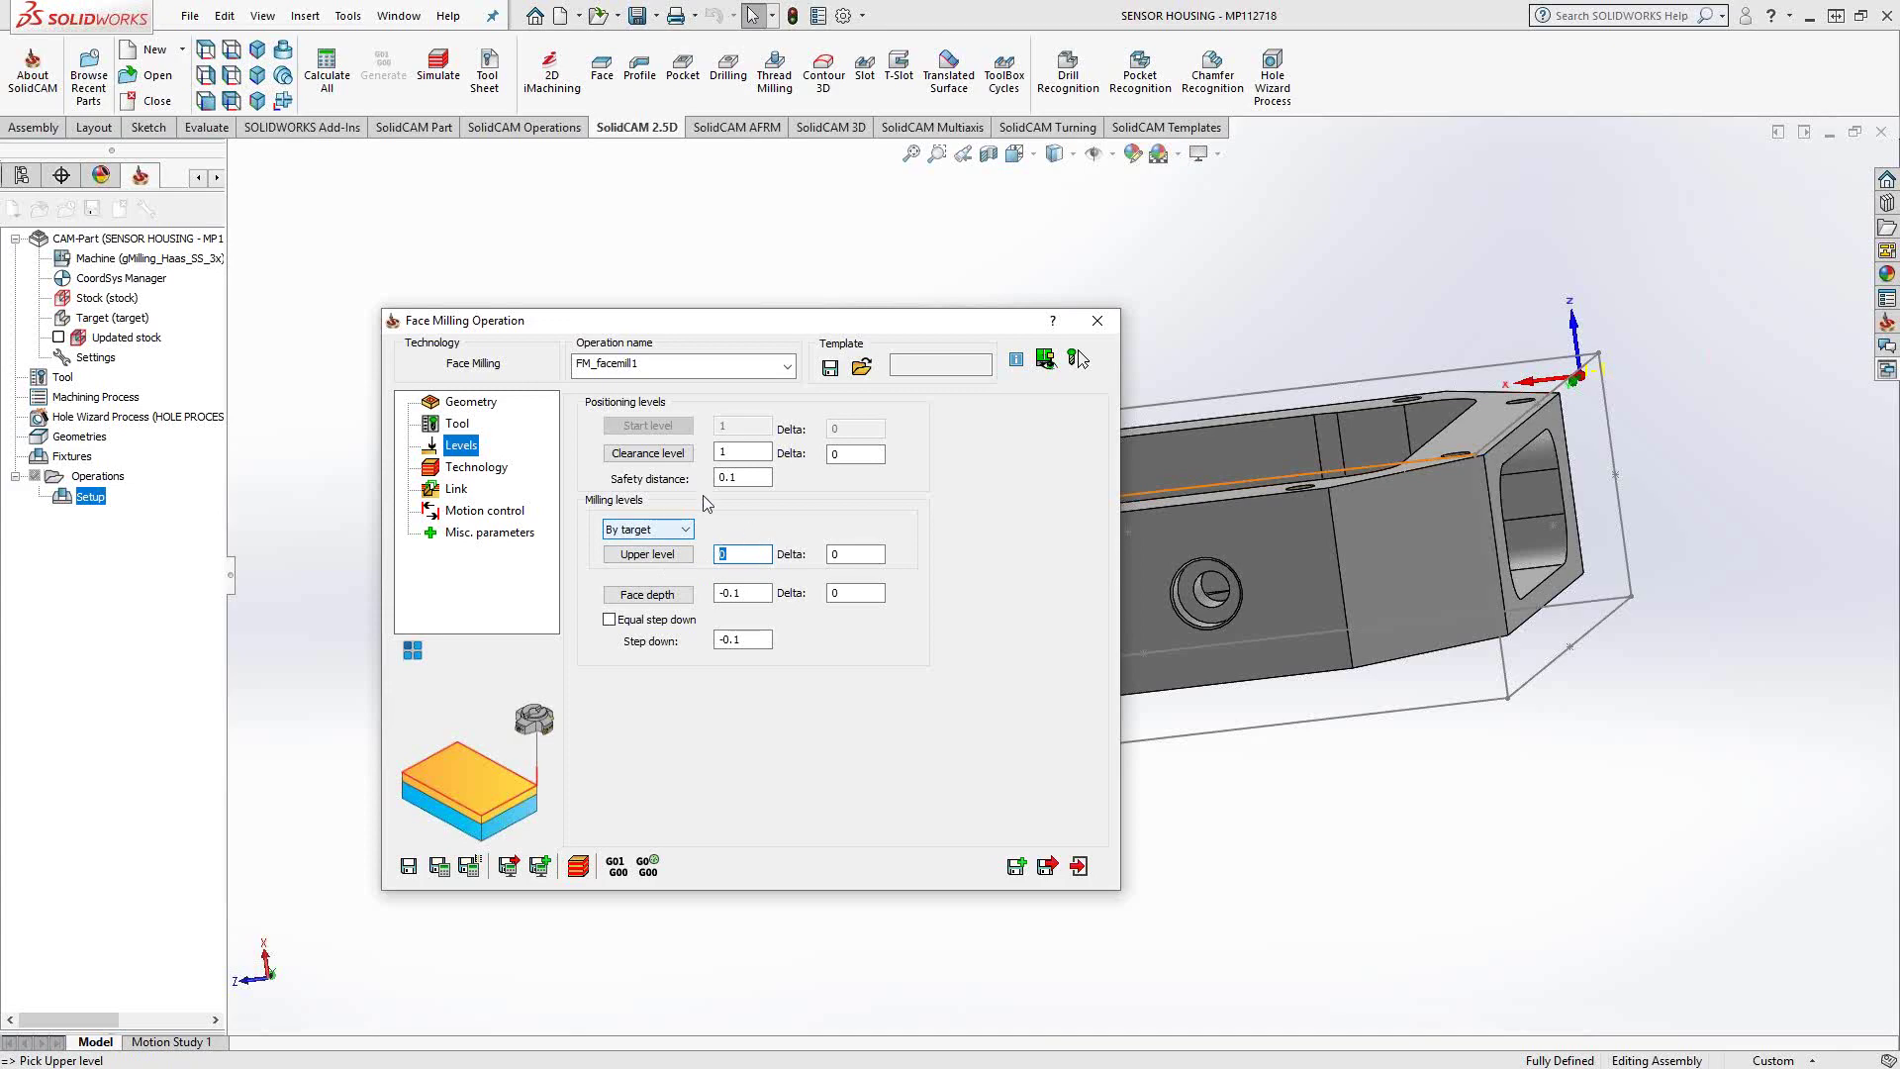
Step: Define the milling levels from the stock box's upper corner to the housing's top face, with an equal step down of maximum 0.1 inch
{"action": "left_click", "coordinate": [1603, 354]}
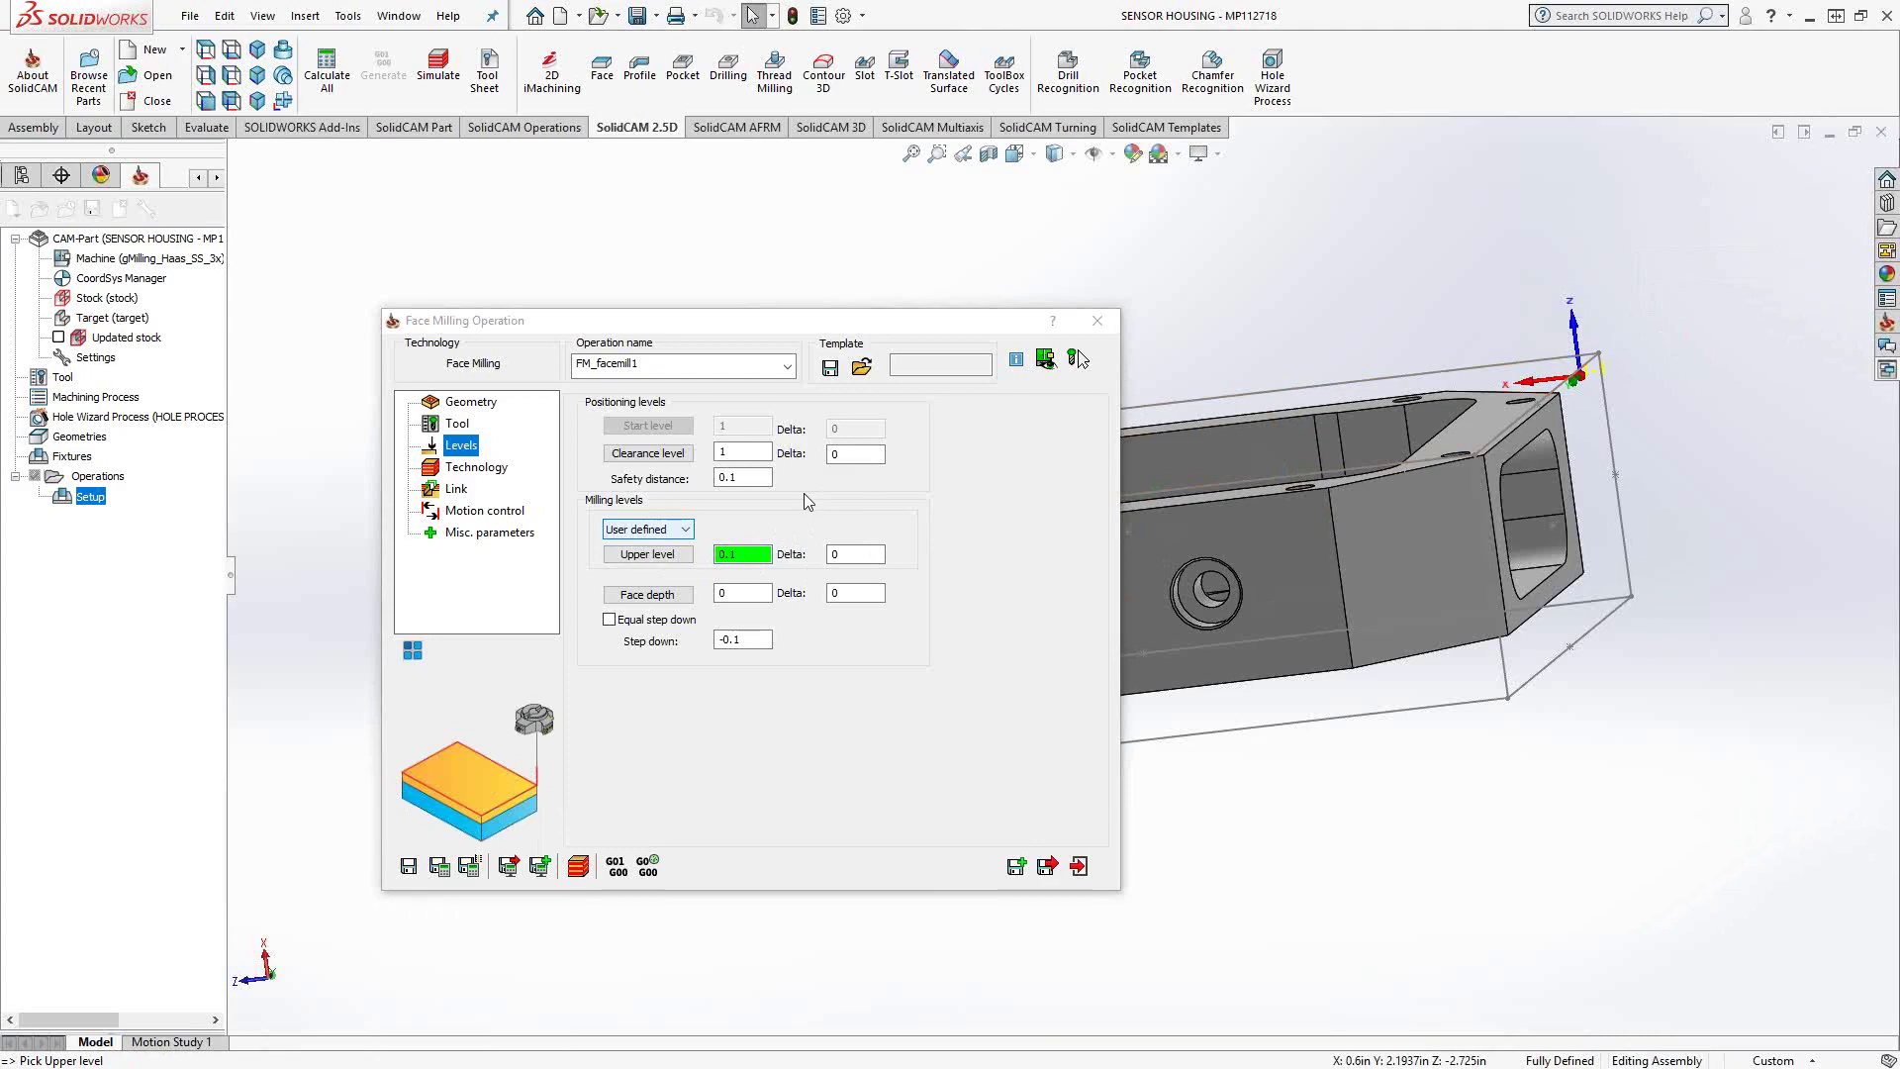
{"action": "left_click", "coordinate": [732, 593]}
{"action": "left_click", "coordinate": [1485, 420]}
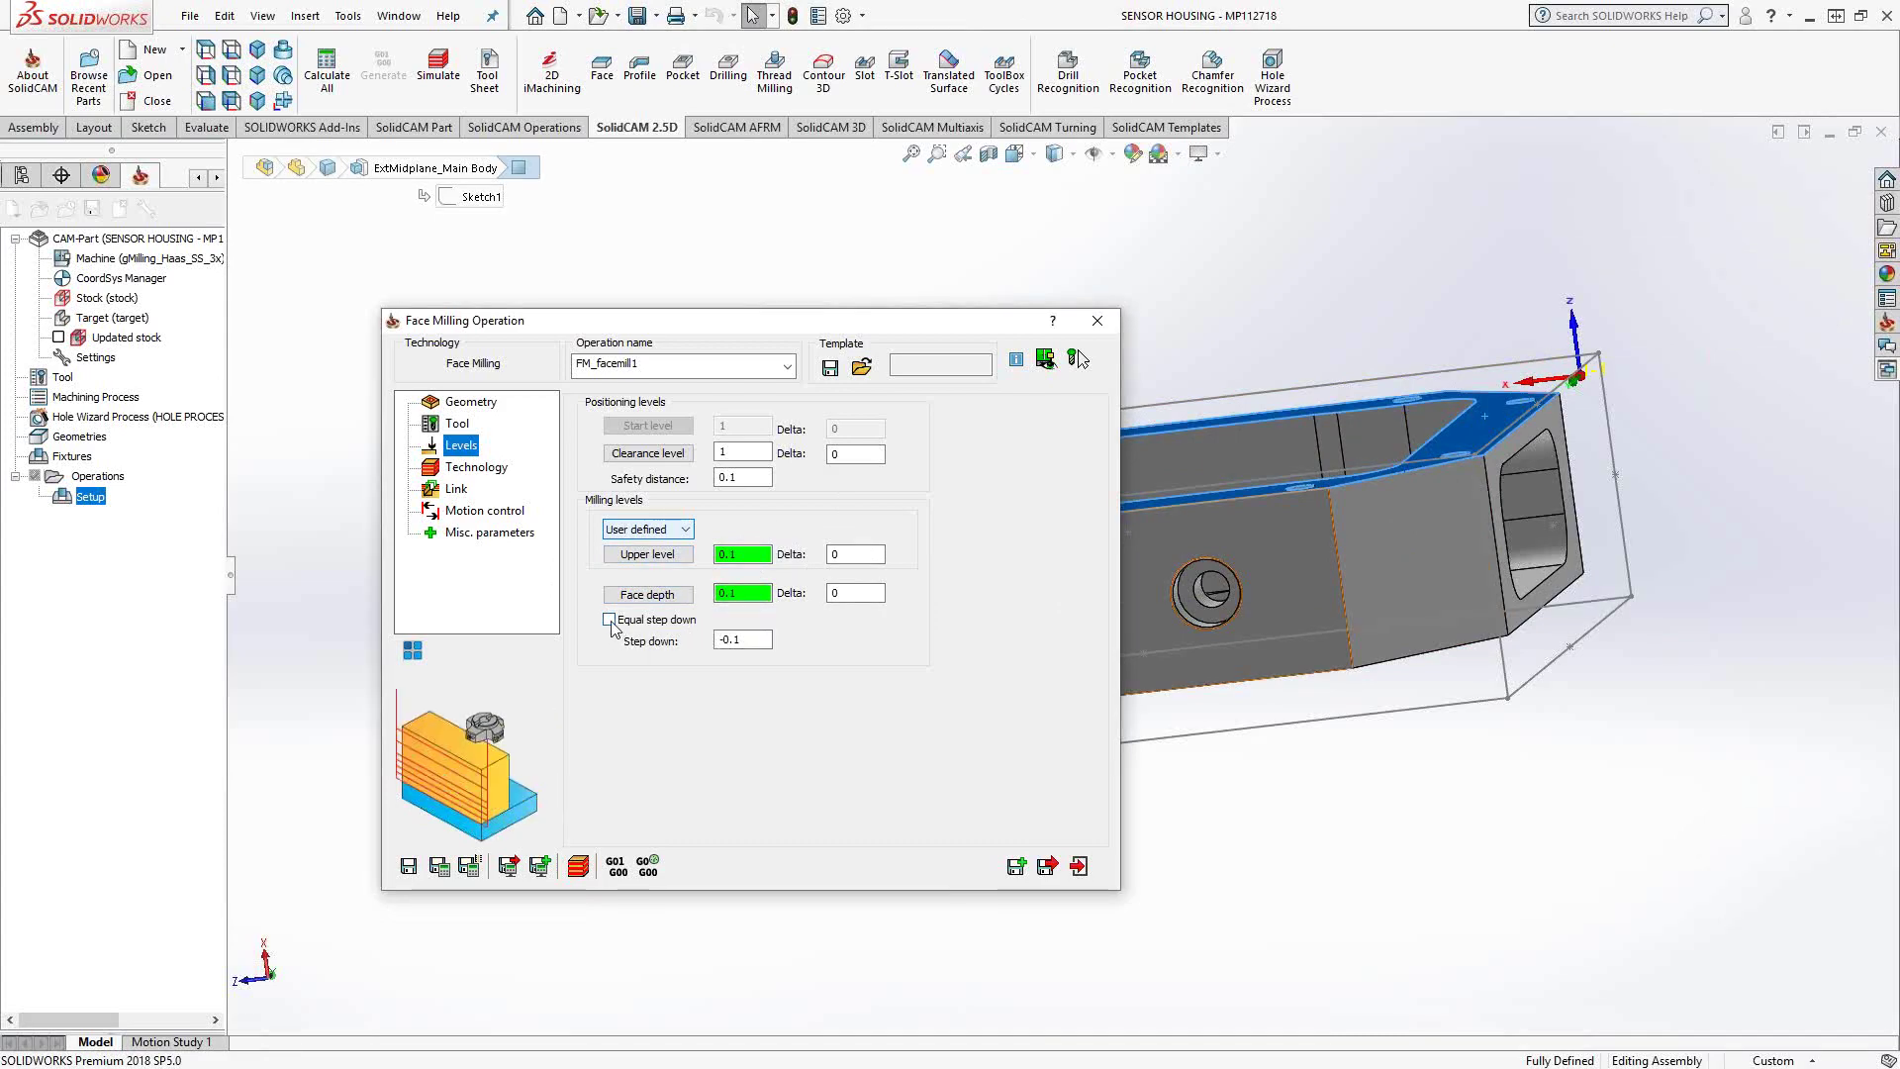
{"action": "left_click", "coordinate": [610, 619]}
{"action": "double_click", "coordinate": [727, 639]}
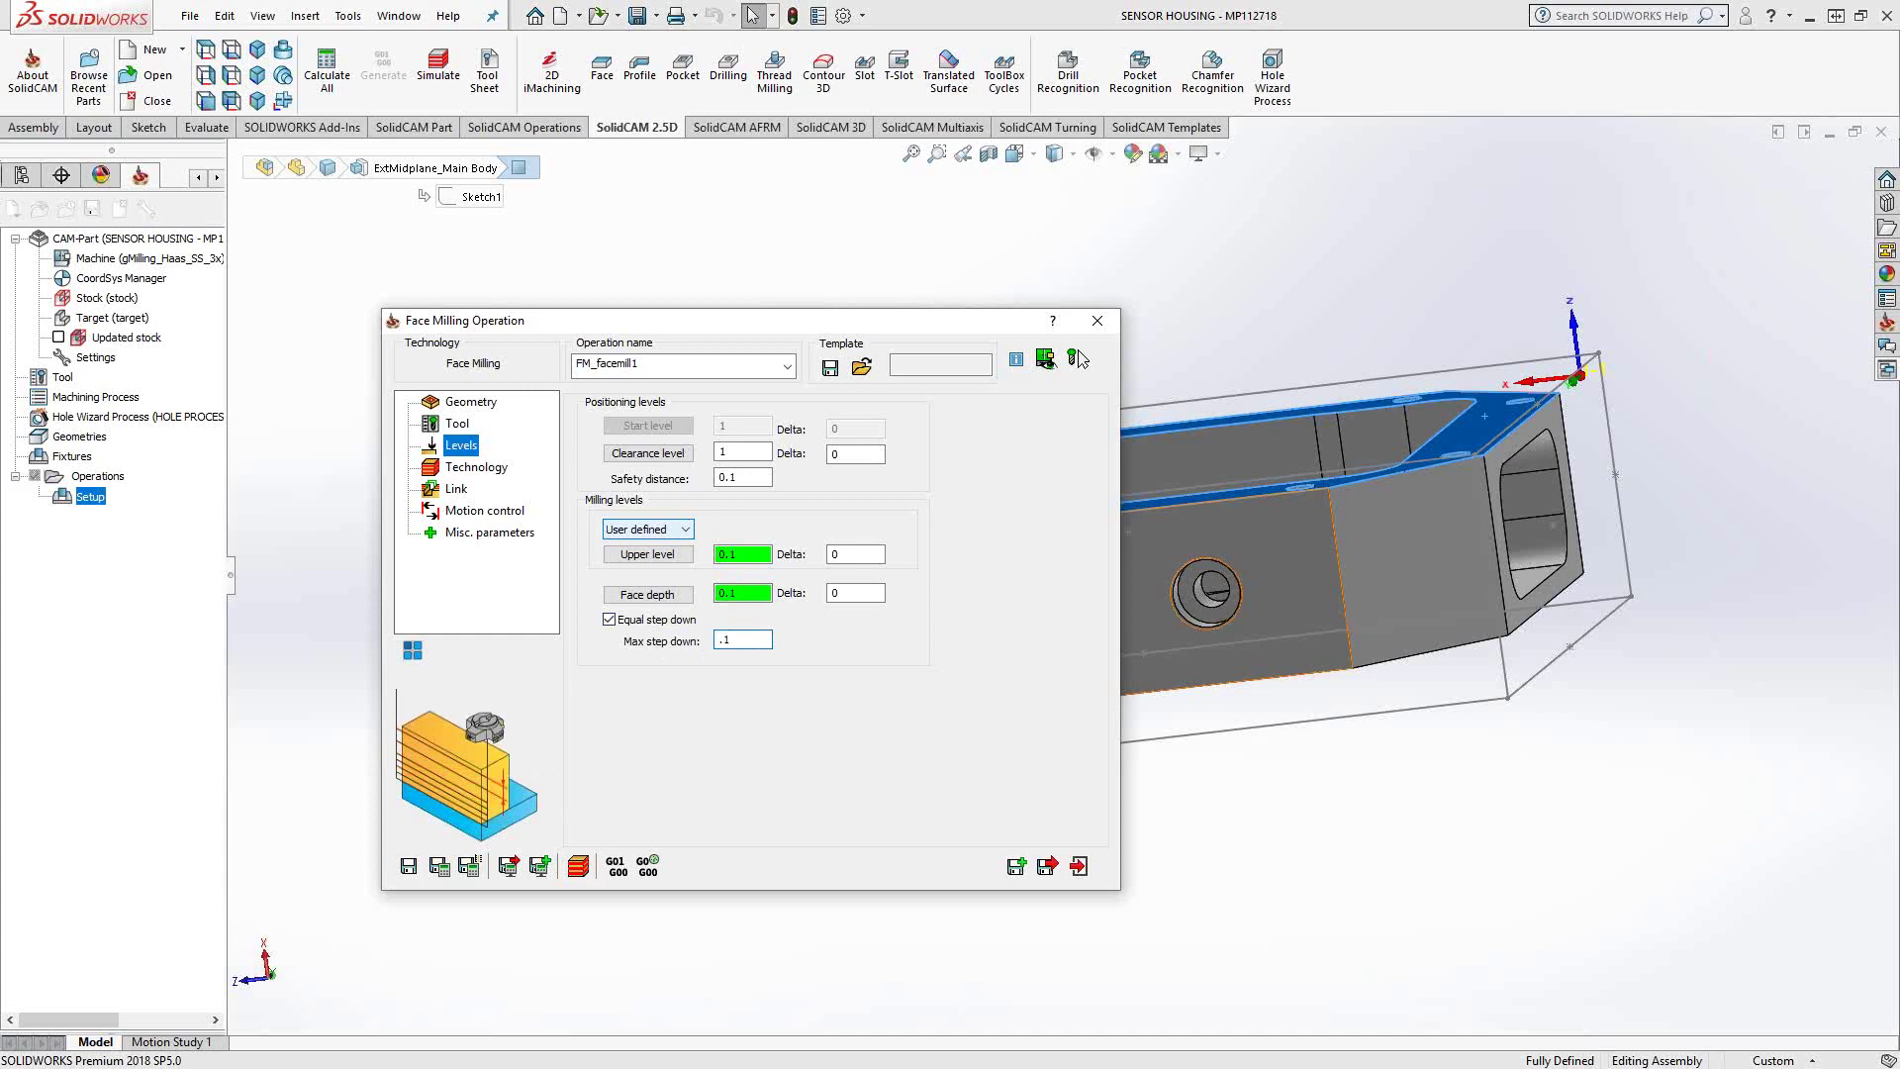
Step: Try the Contour, One Pass and Spiral technologies for the face milling, and return it to Hatch
{"action": "left_click", "coordinate": [474, 469]}
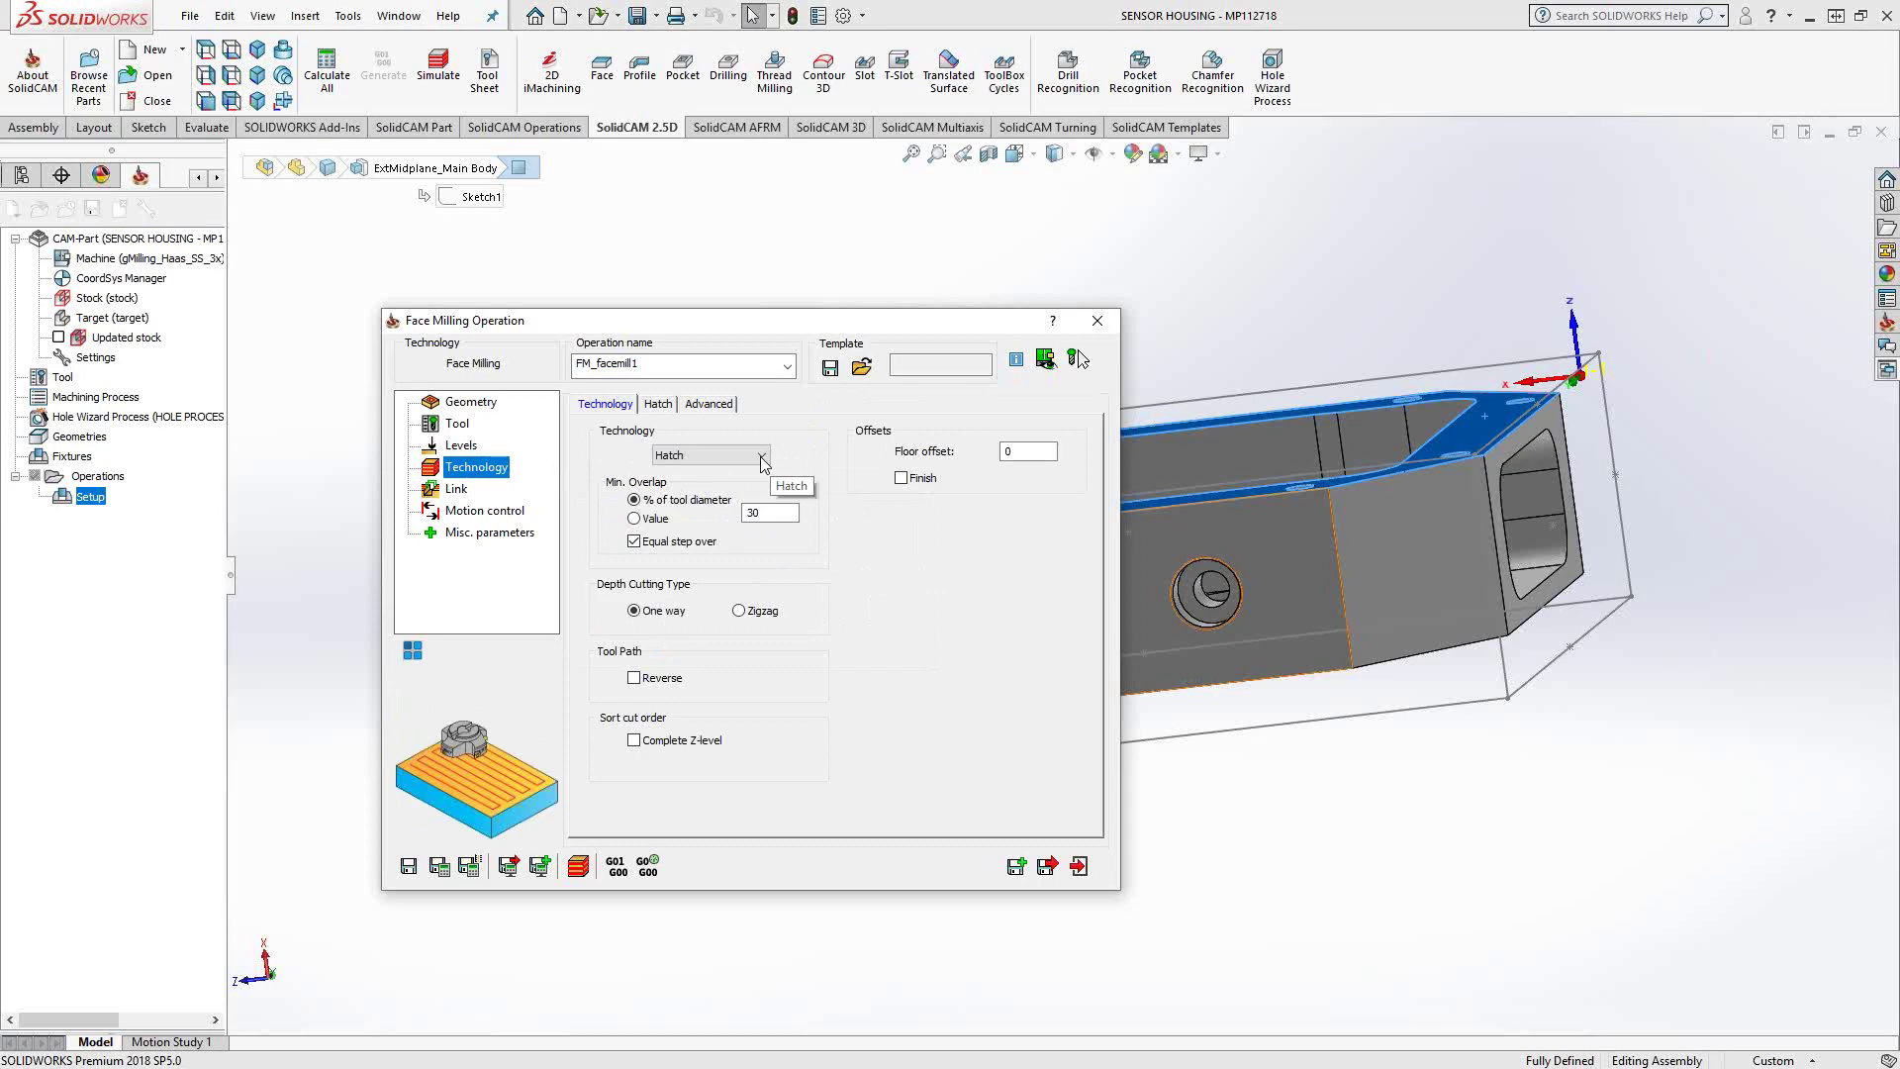
{"action": "left_click", "coordinate": [762, 456]}
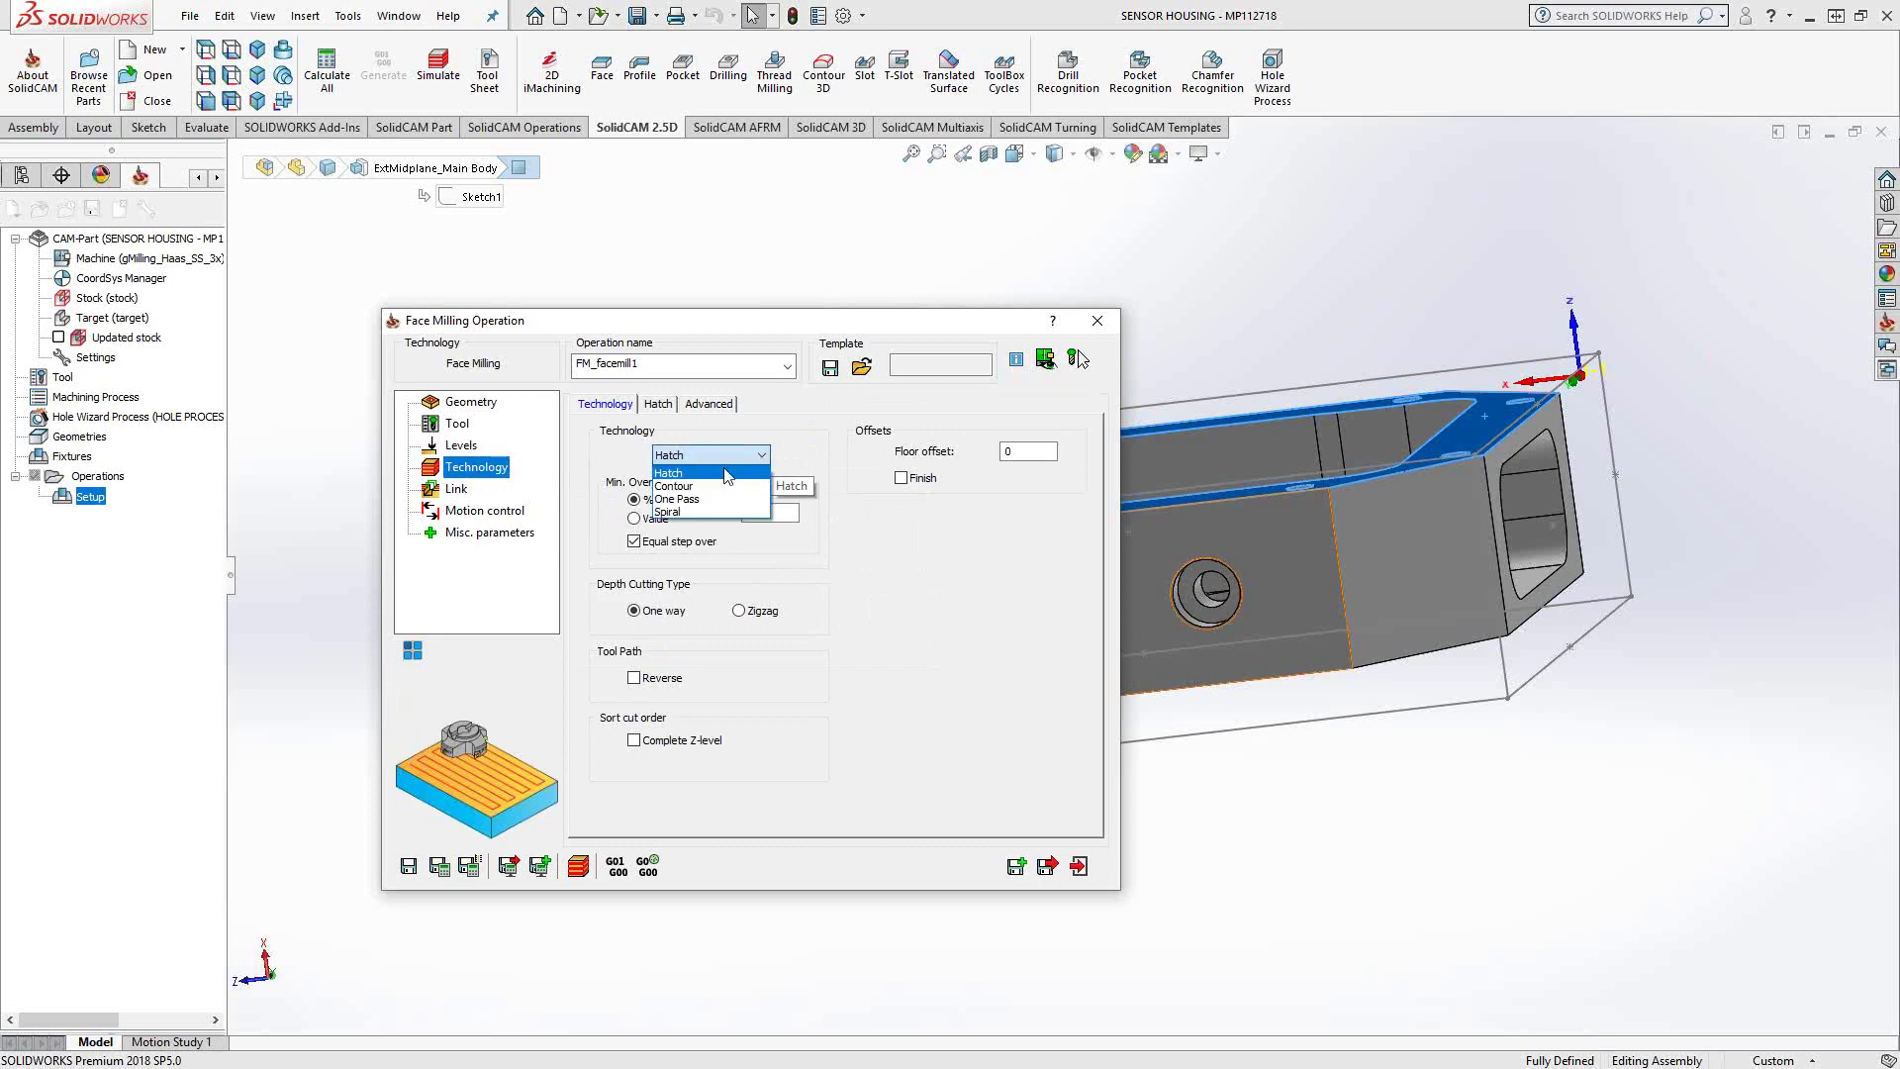
{"action": "left_click", "coordinate": [683, 486]}
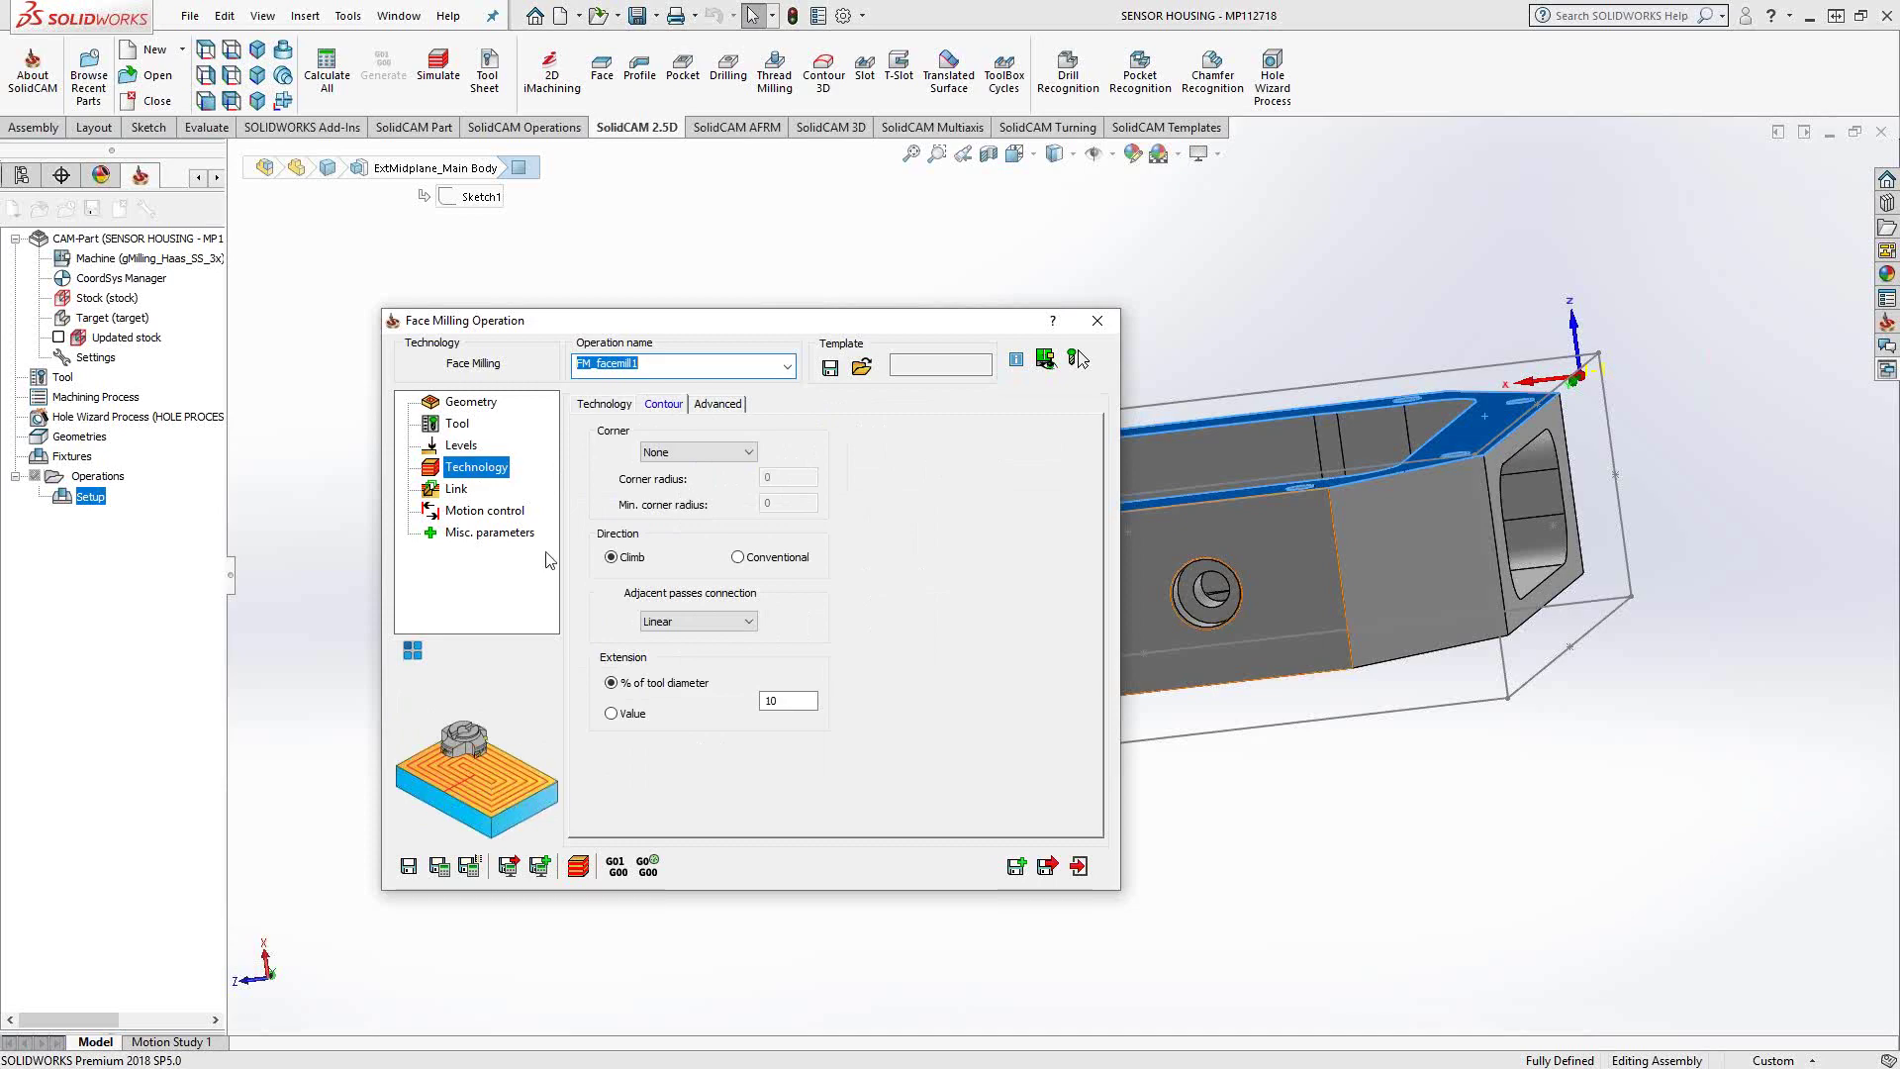
{"action": "left_click", "coordinate": [603, 403]}
{"action": "left_click", "coordinate": [710, 454]}
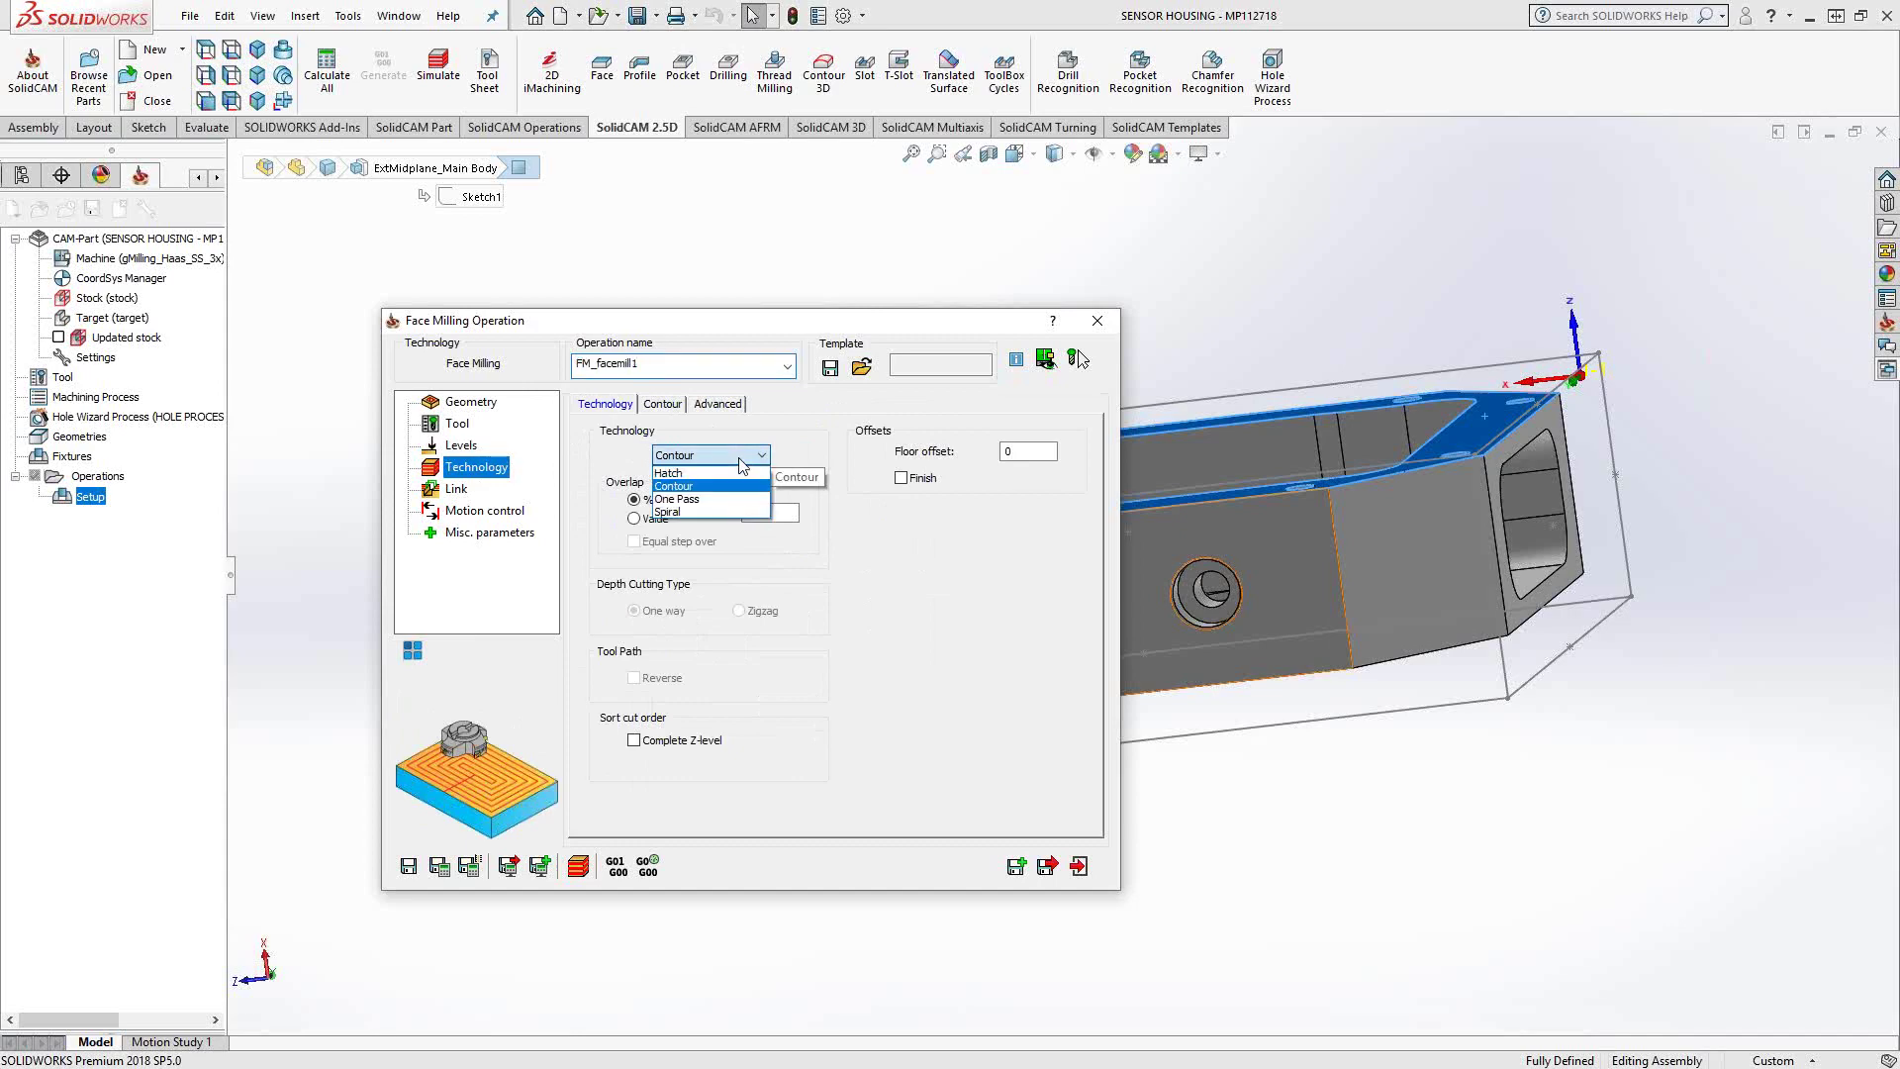
{"action": "left_click", "coordinate": [701, 499]}
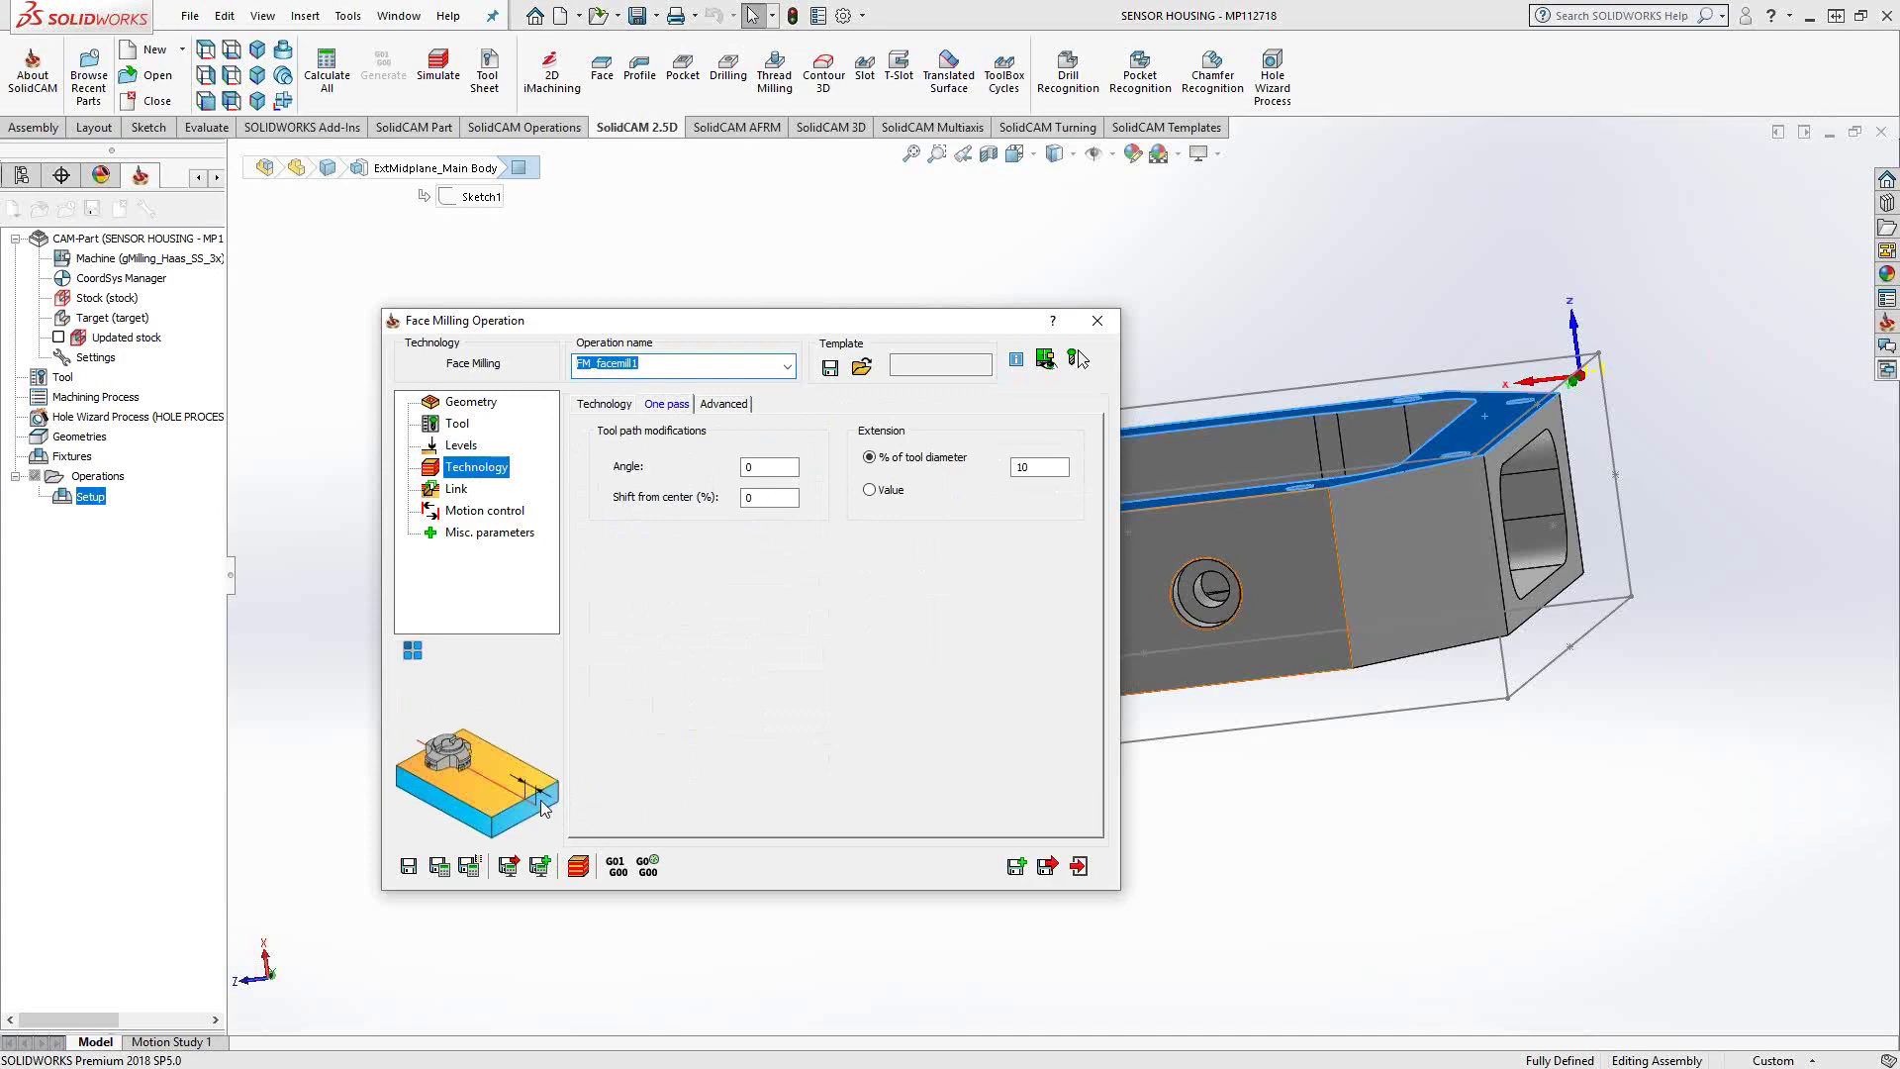
{"action": "left_click", "coordinate": [605, 404]}
{"action": "left_click", "coordinate": [733, 456]}
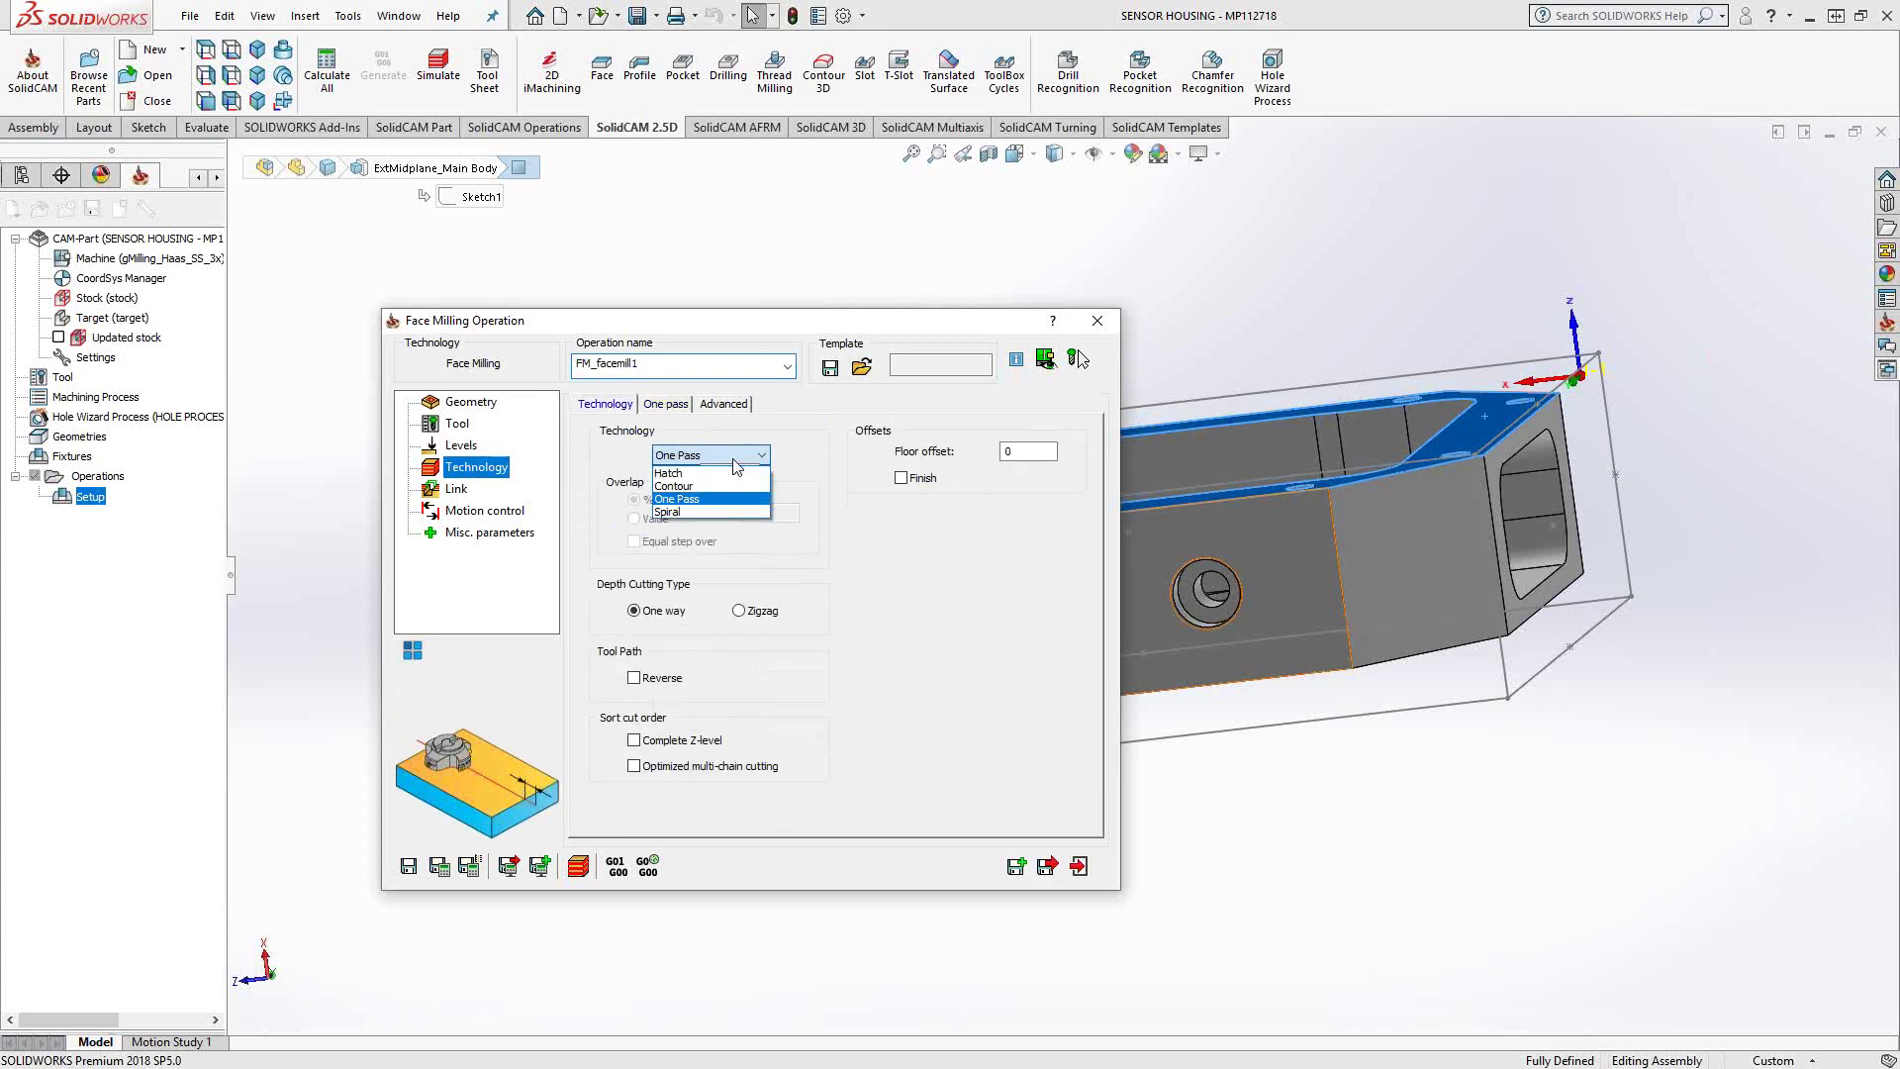
{"action": "left_click", "coordinate": [691, 512]}
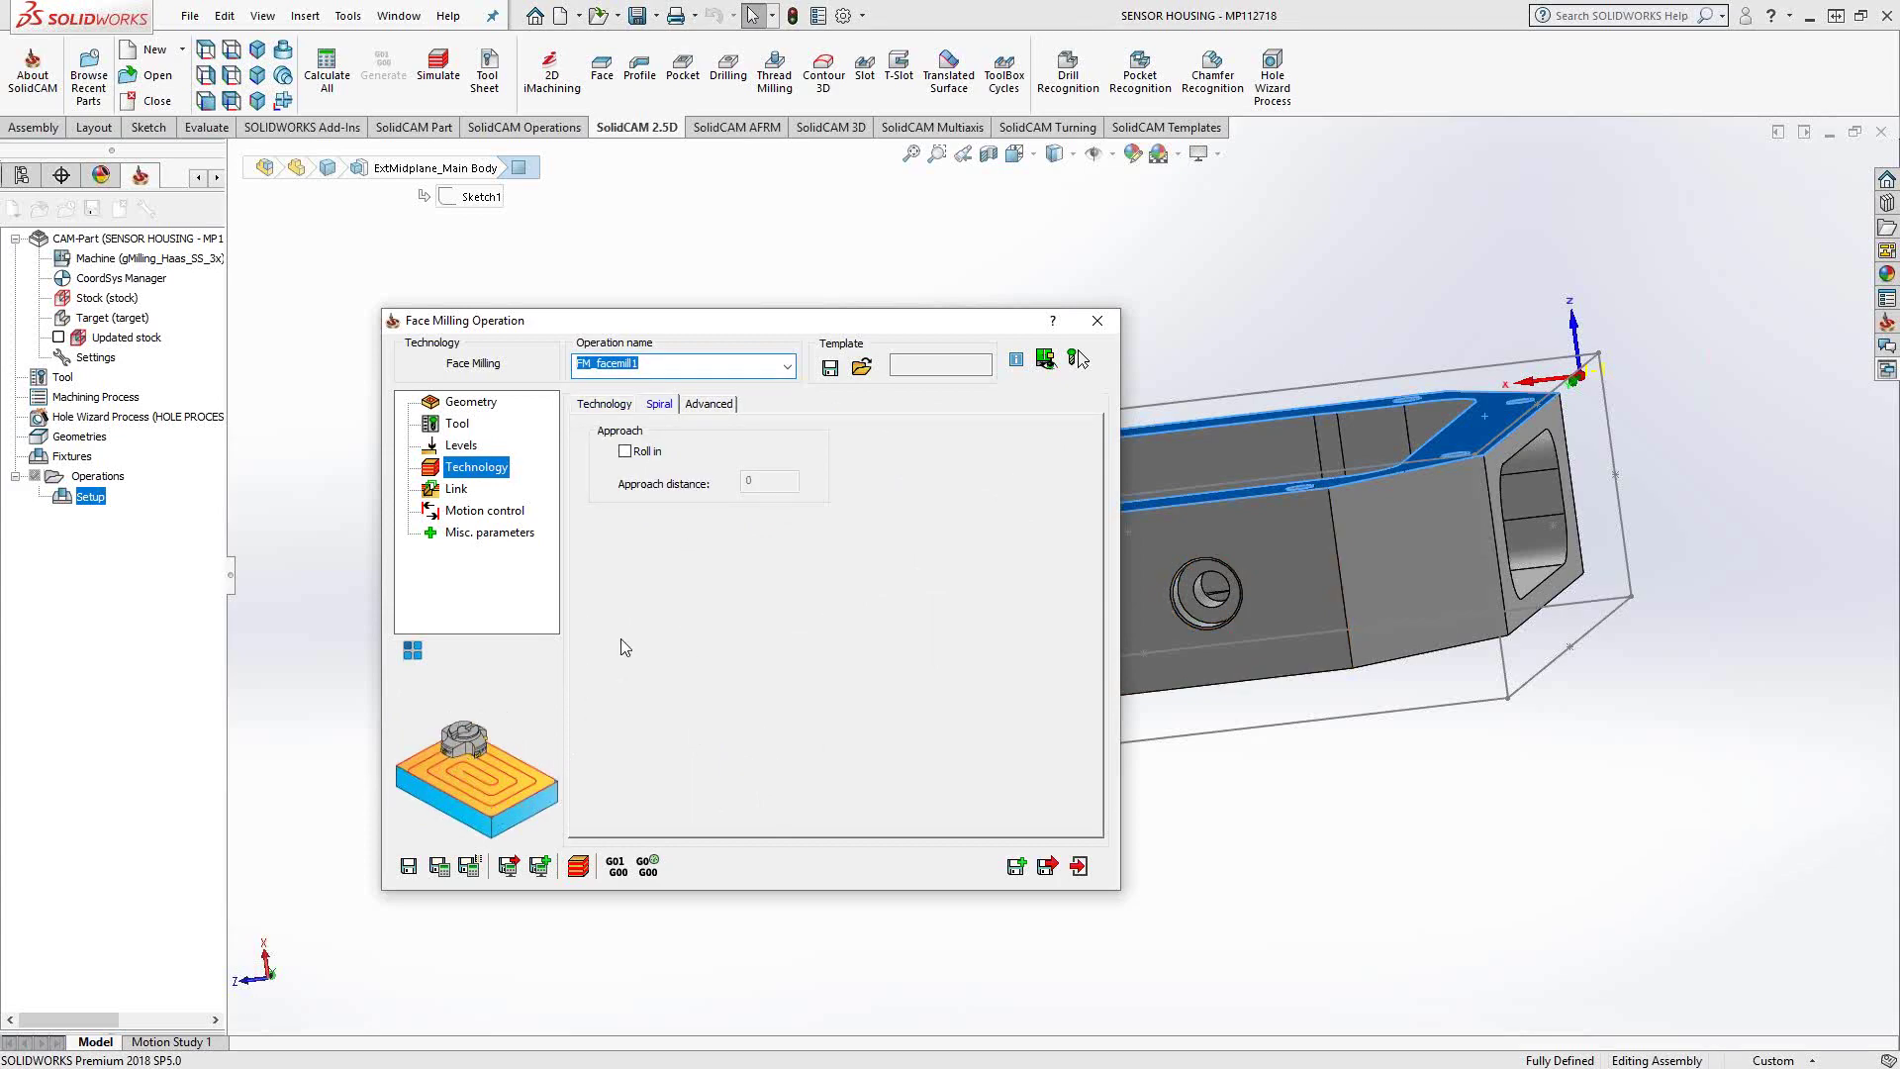
{"action": "left_click", "coordinate": [600, 406]}
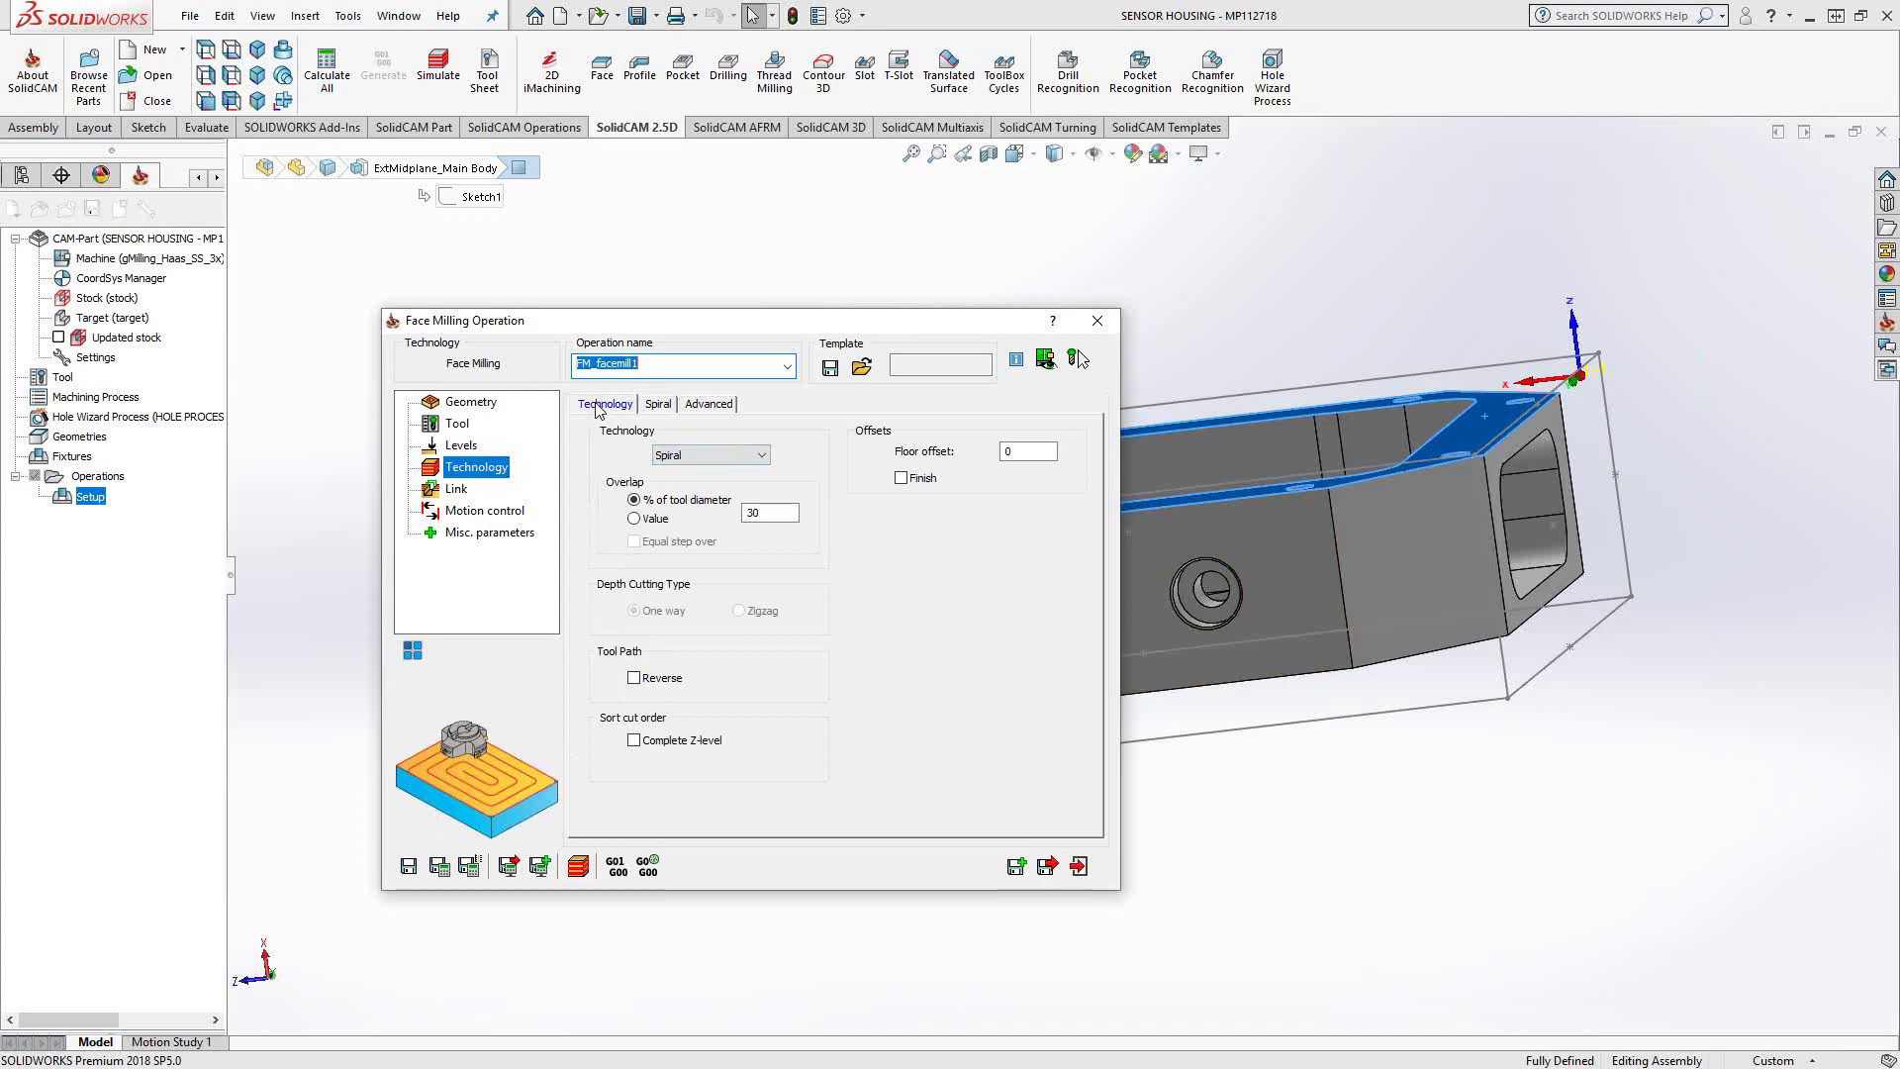
{"action": "left_click", "coordinate": [710, 453]}
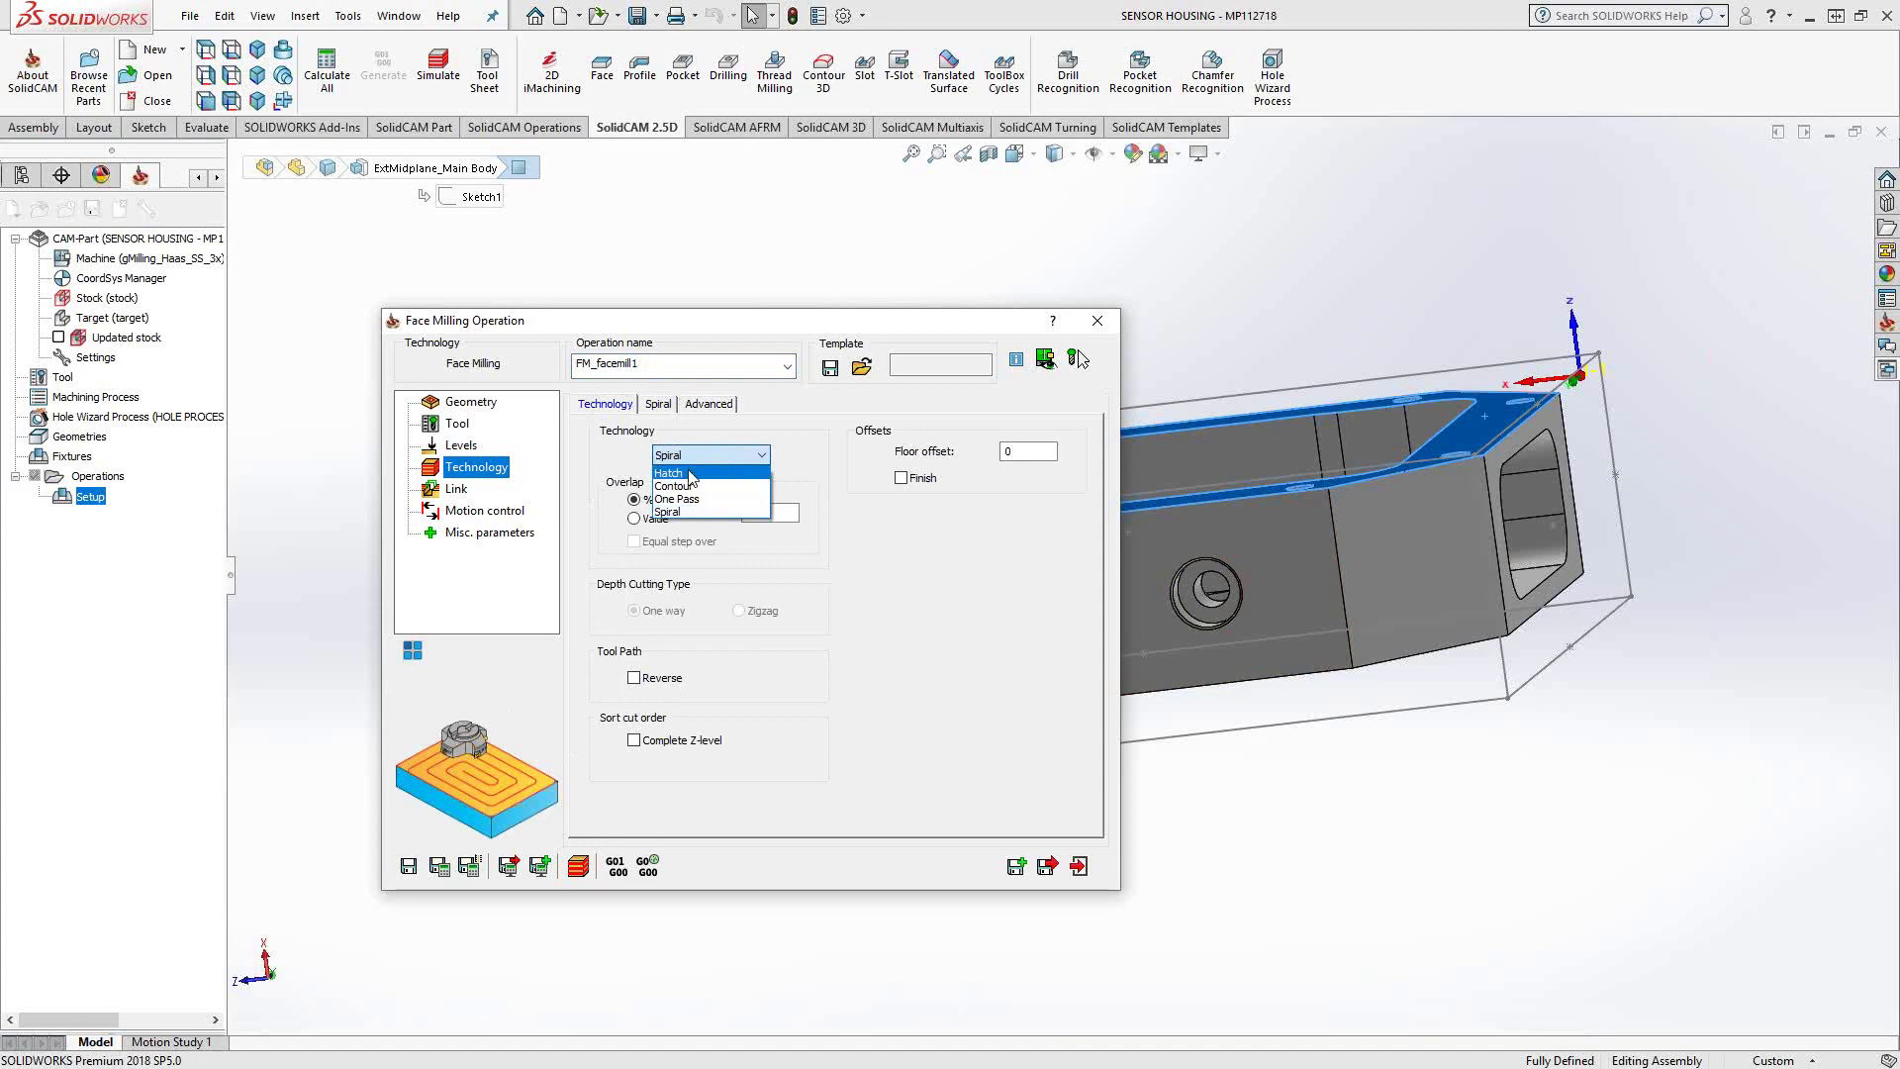
{"action": "left_click", "coordinate": [690, 474]}
{"action": "left_click", "coordinate": [616, 407]}
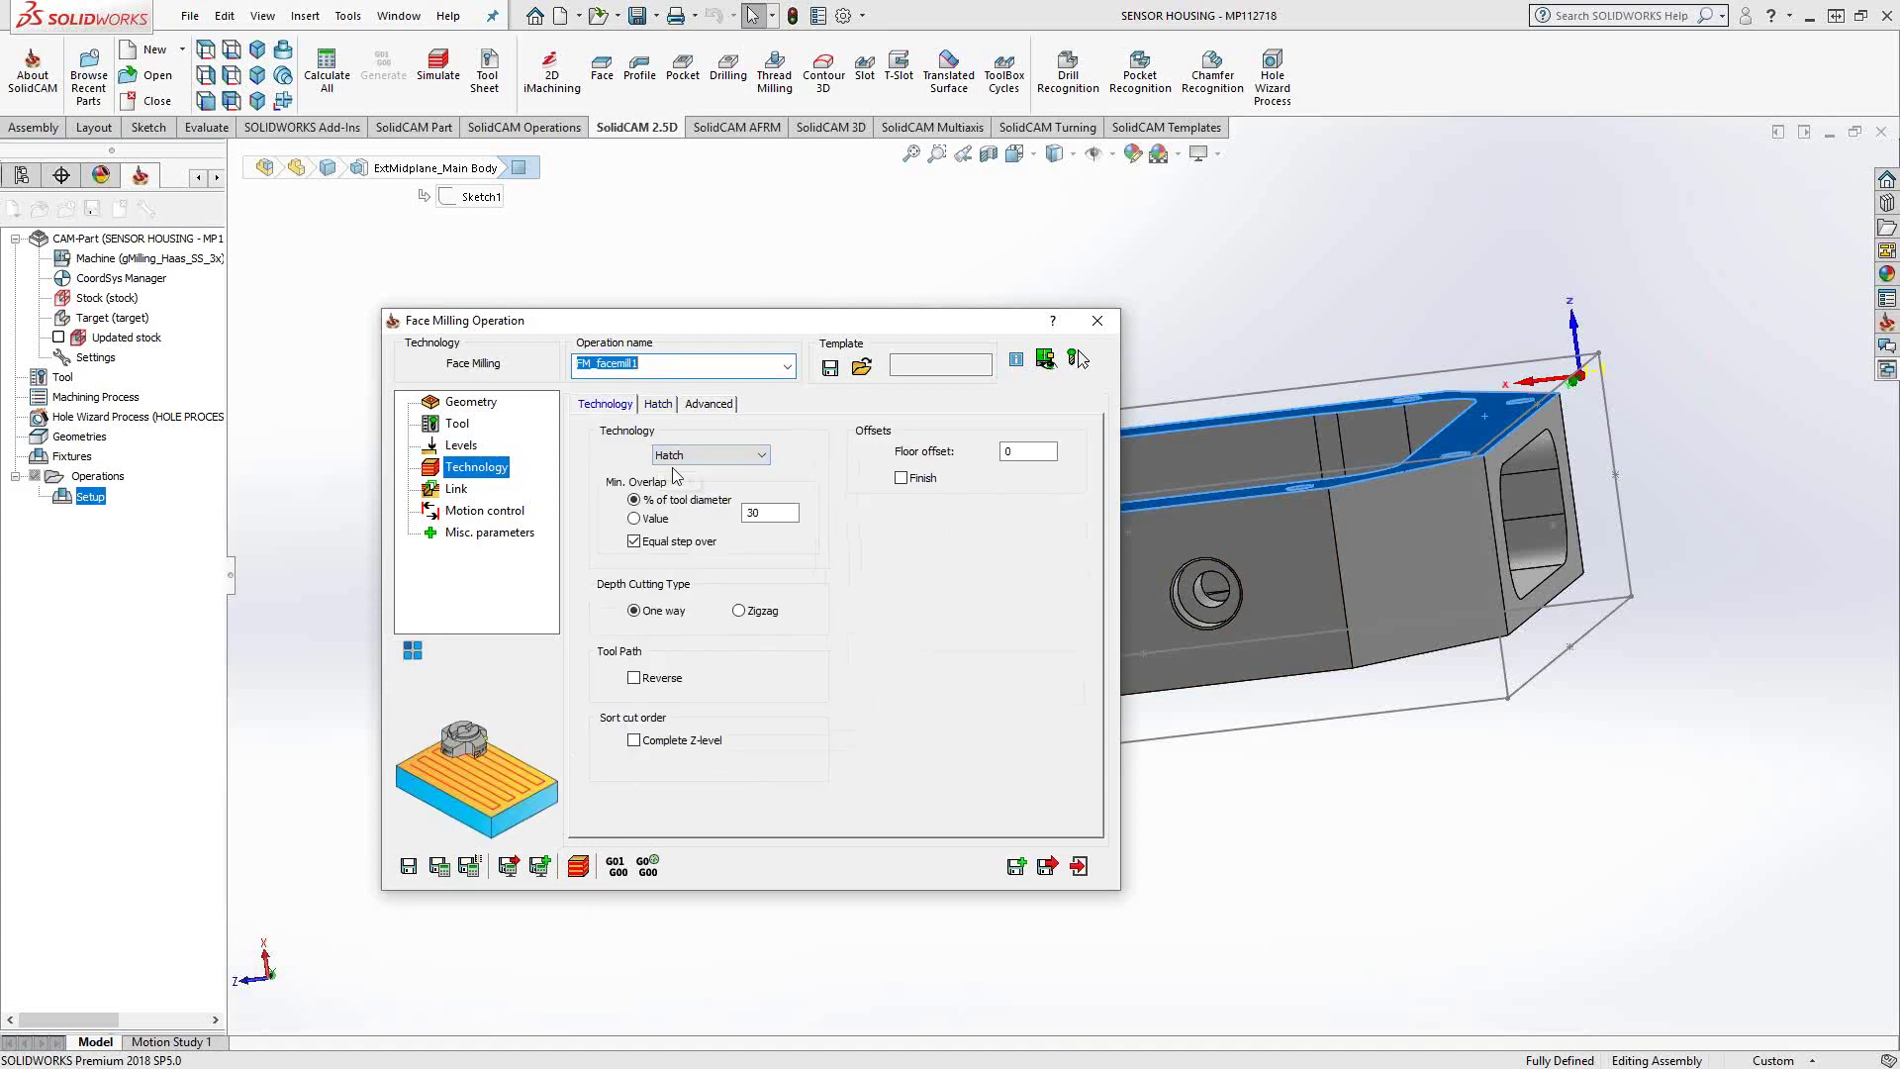
{"action": "left_click", "coordinate": [682, 460]}
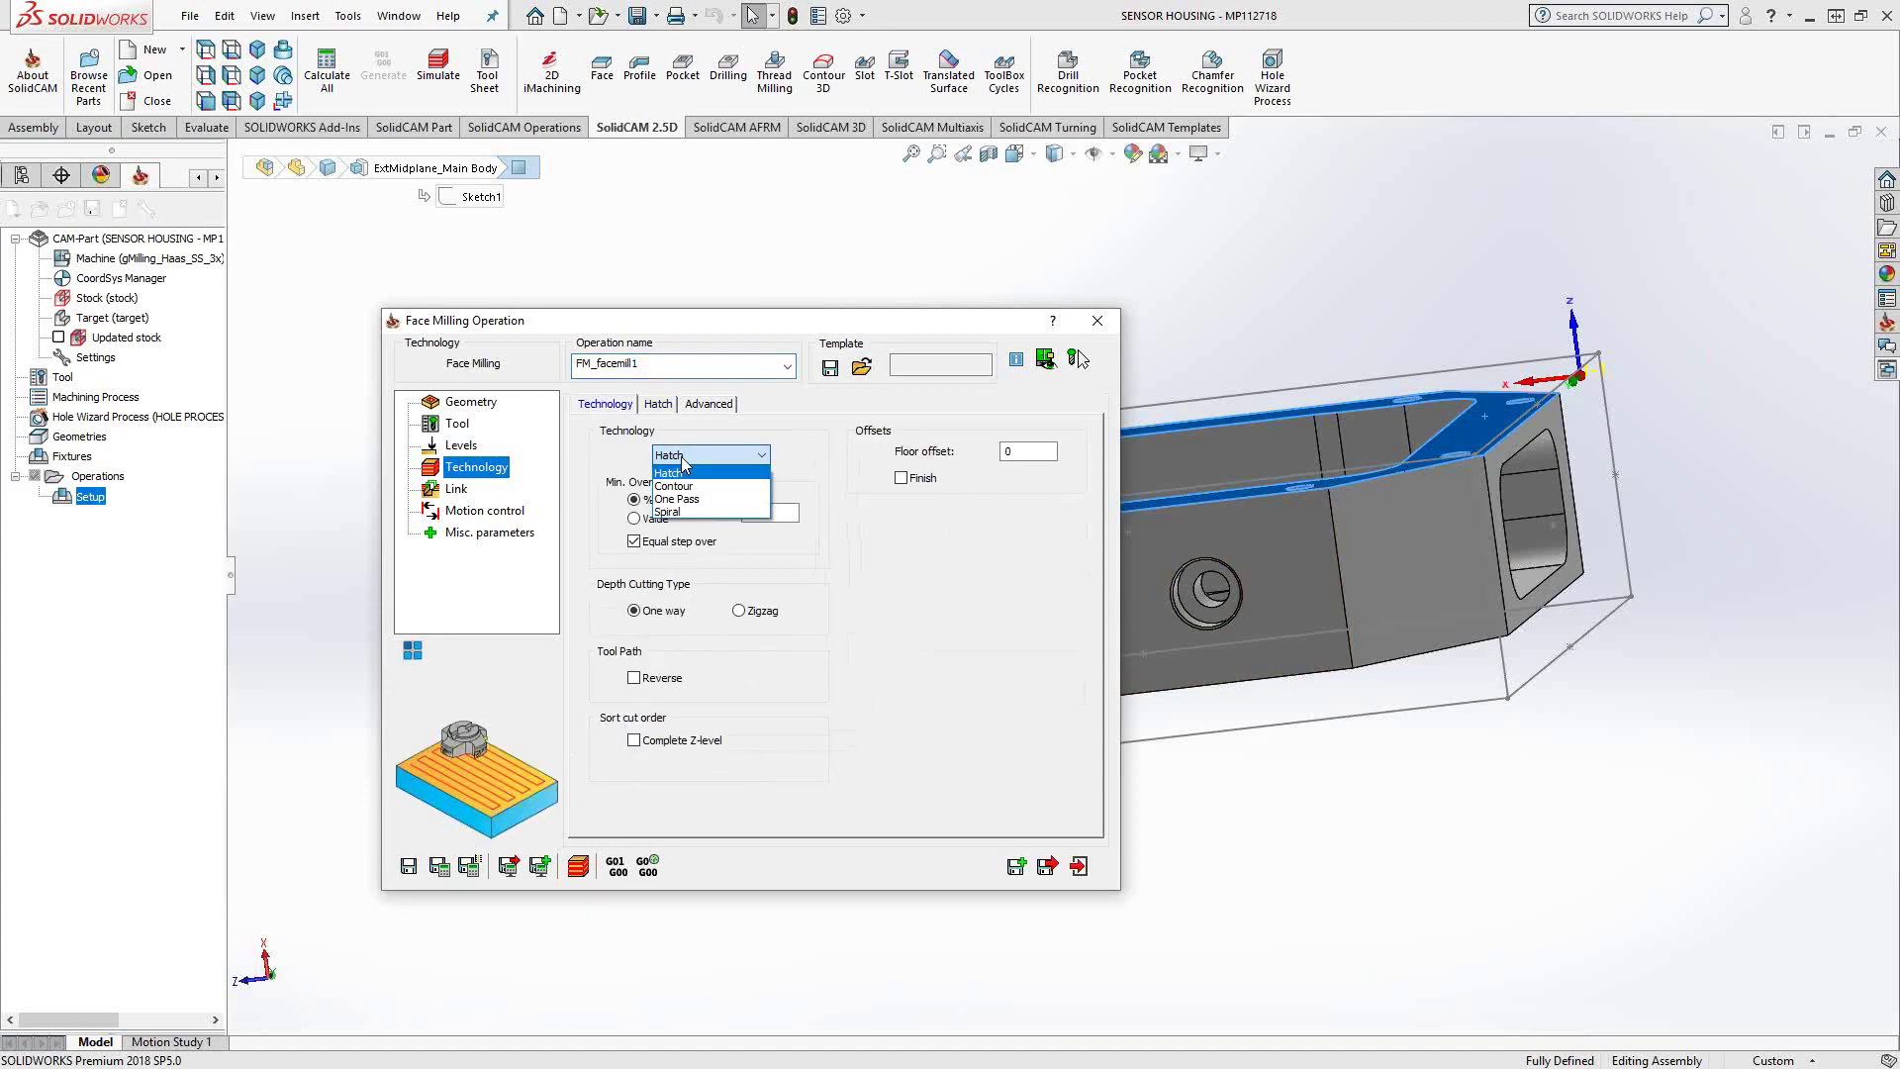
Step: Set the hatch angle of the face milling passes to Automatic optimal angle
{"action": "left_click", "coordinate": [662, 407]}
{"action": "left_click", "coordinate": [659, 405]}
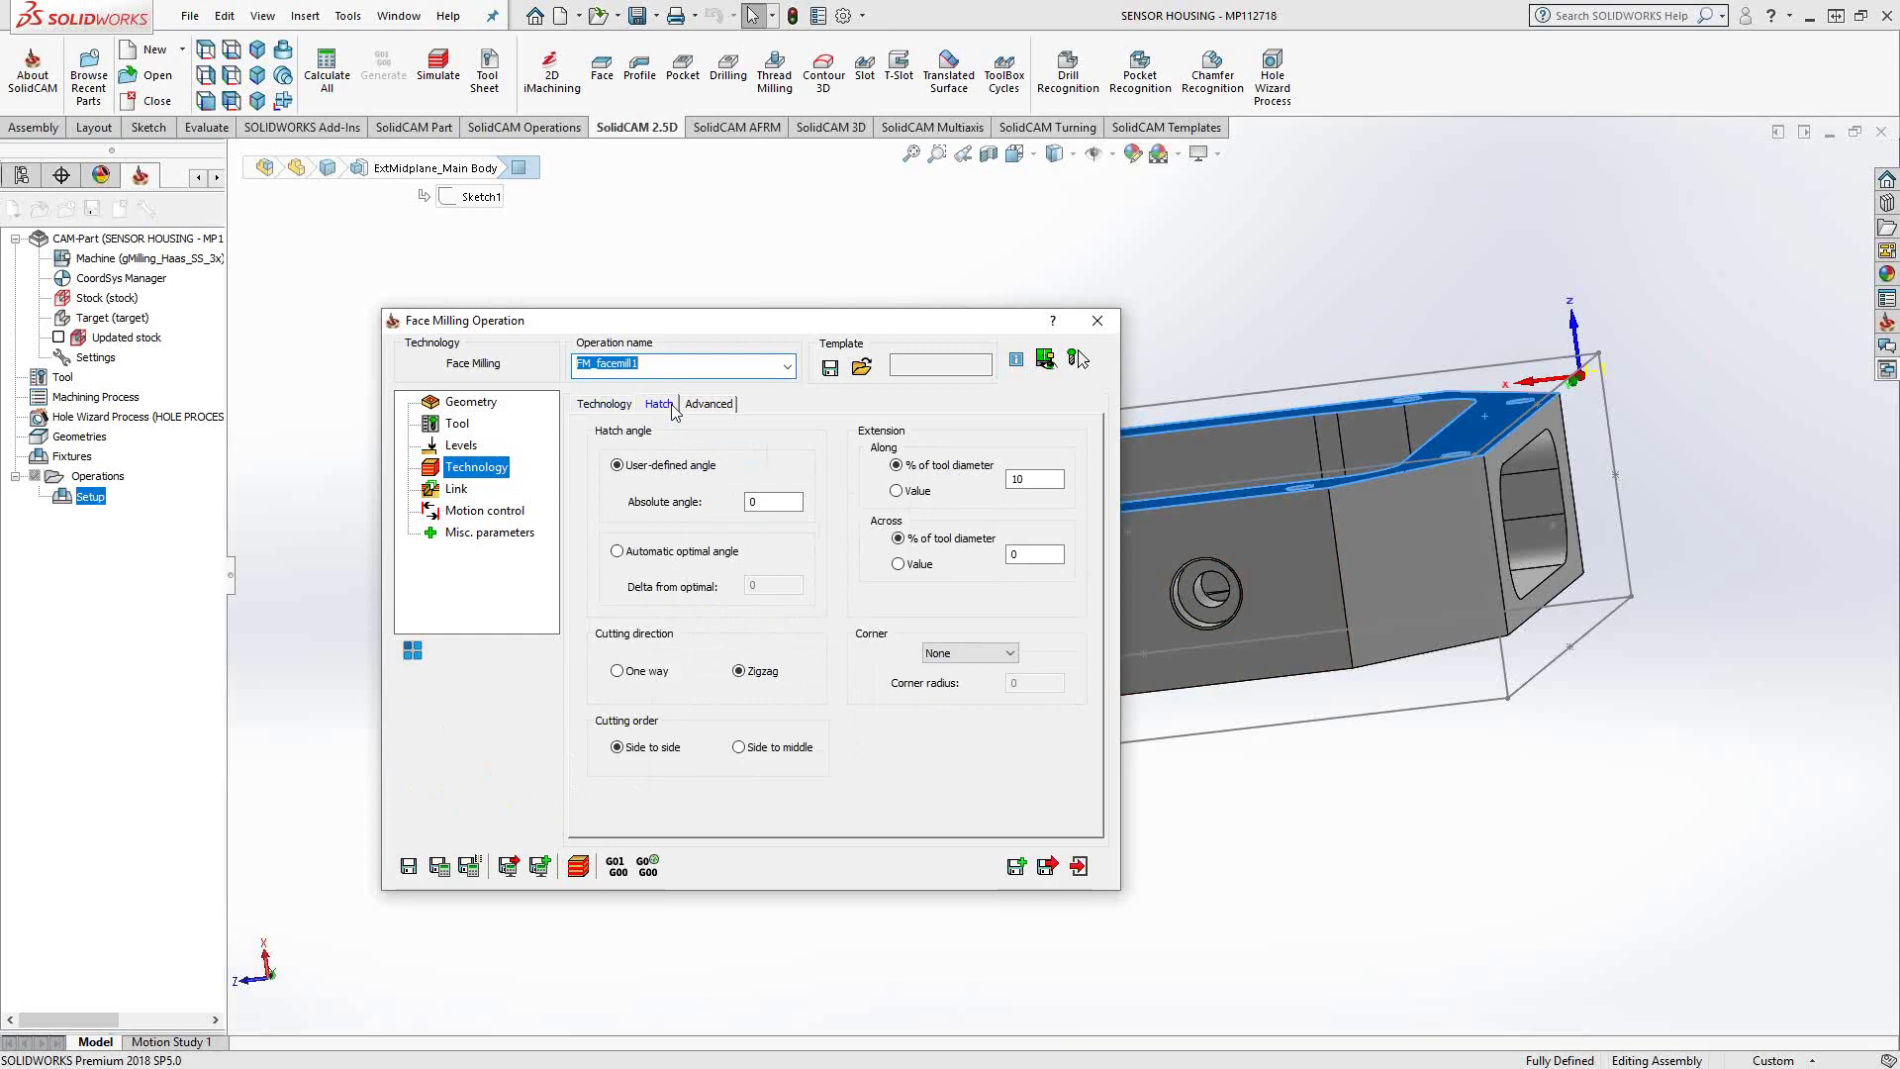
{"action": "mouse_move", "coordinate": [721, 515]}
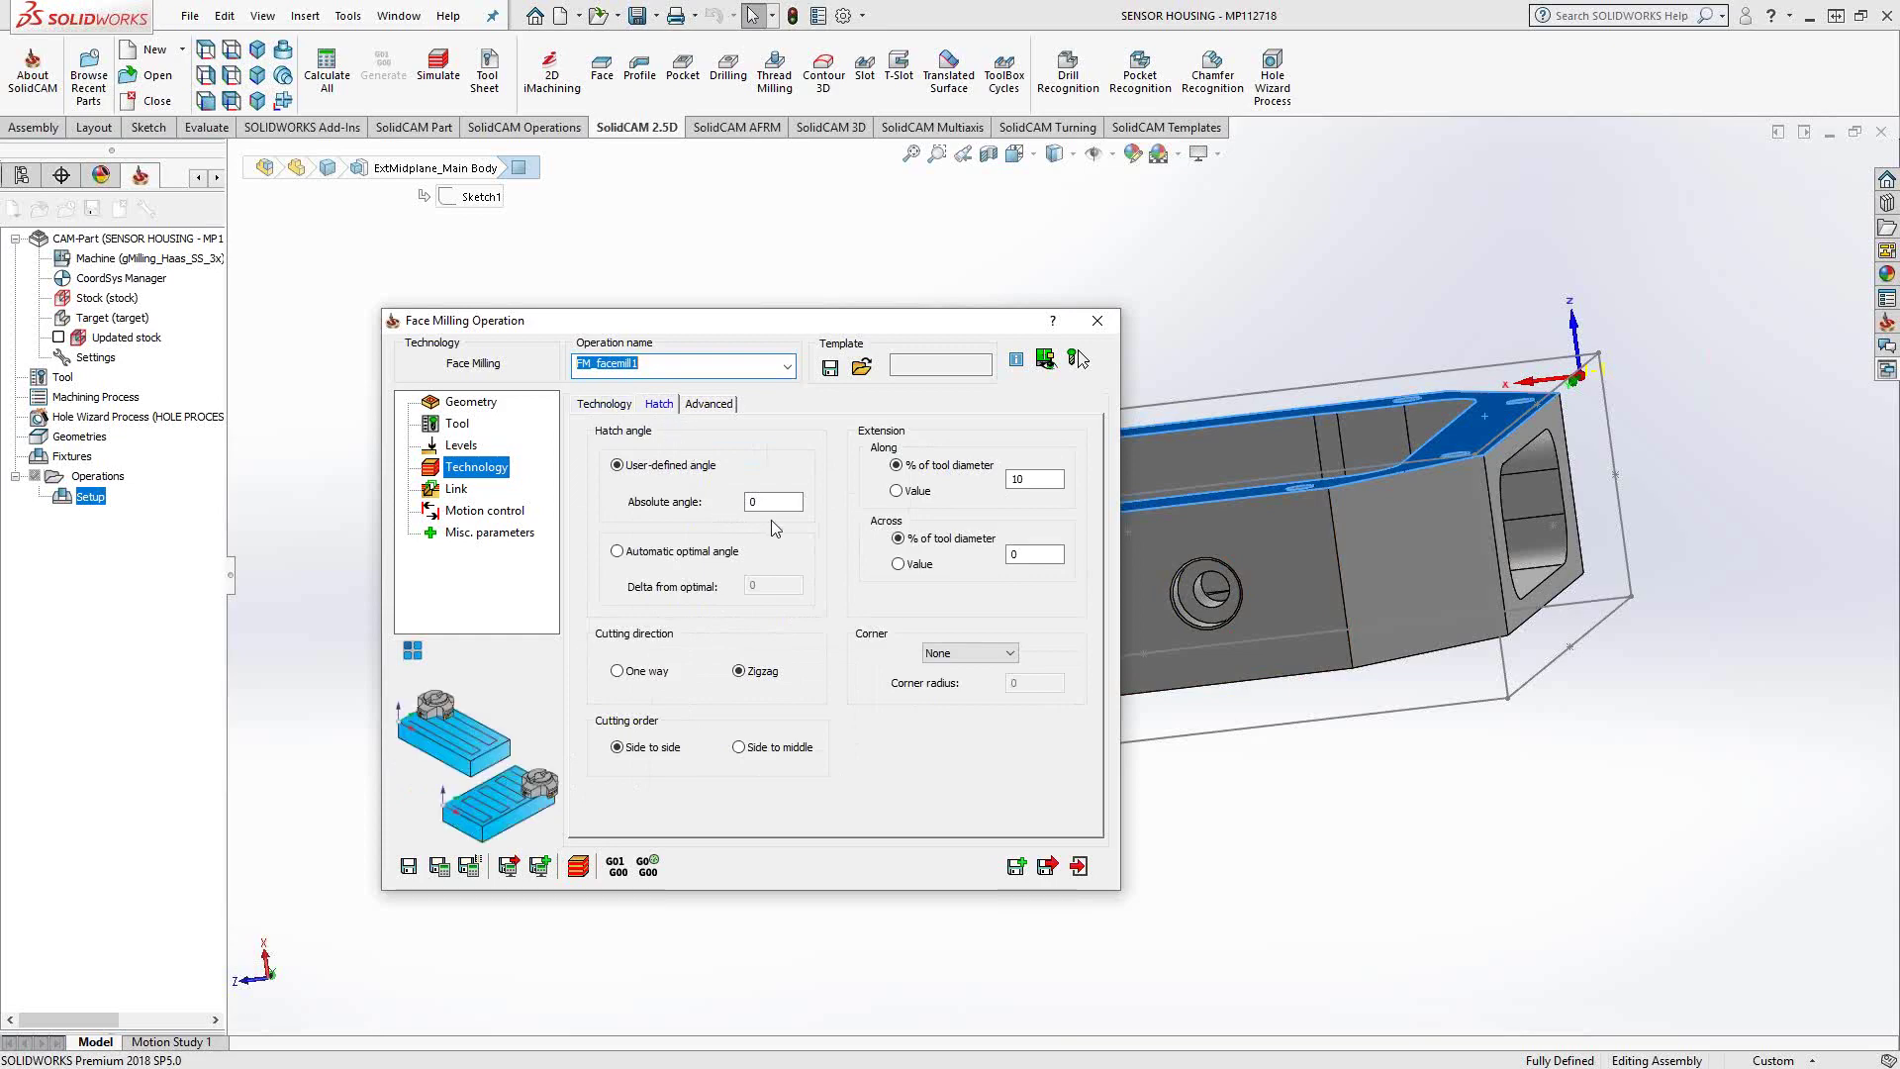
{"action": "left_click", "coordinate": [762, 501]}
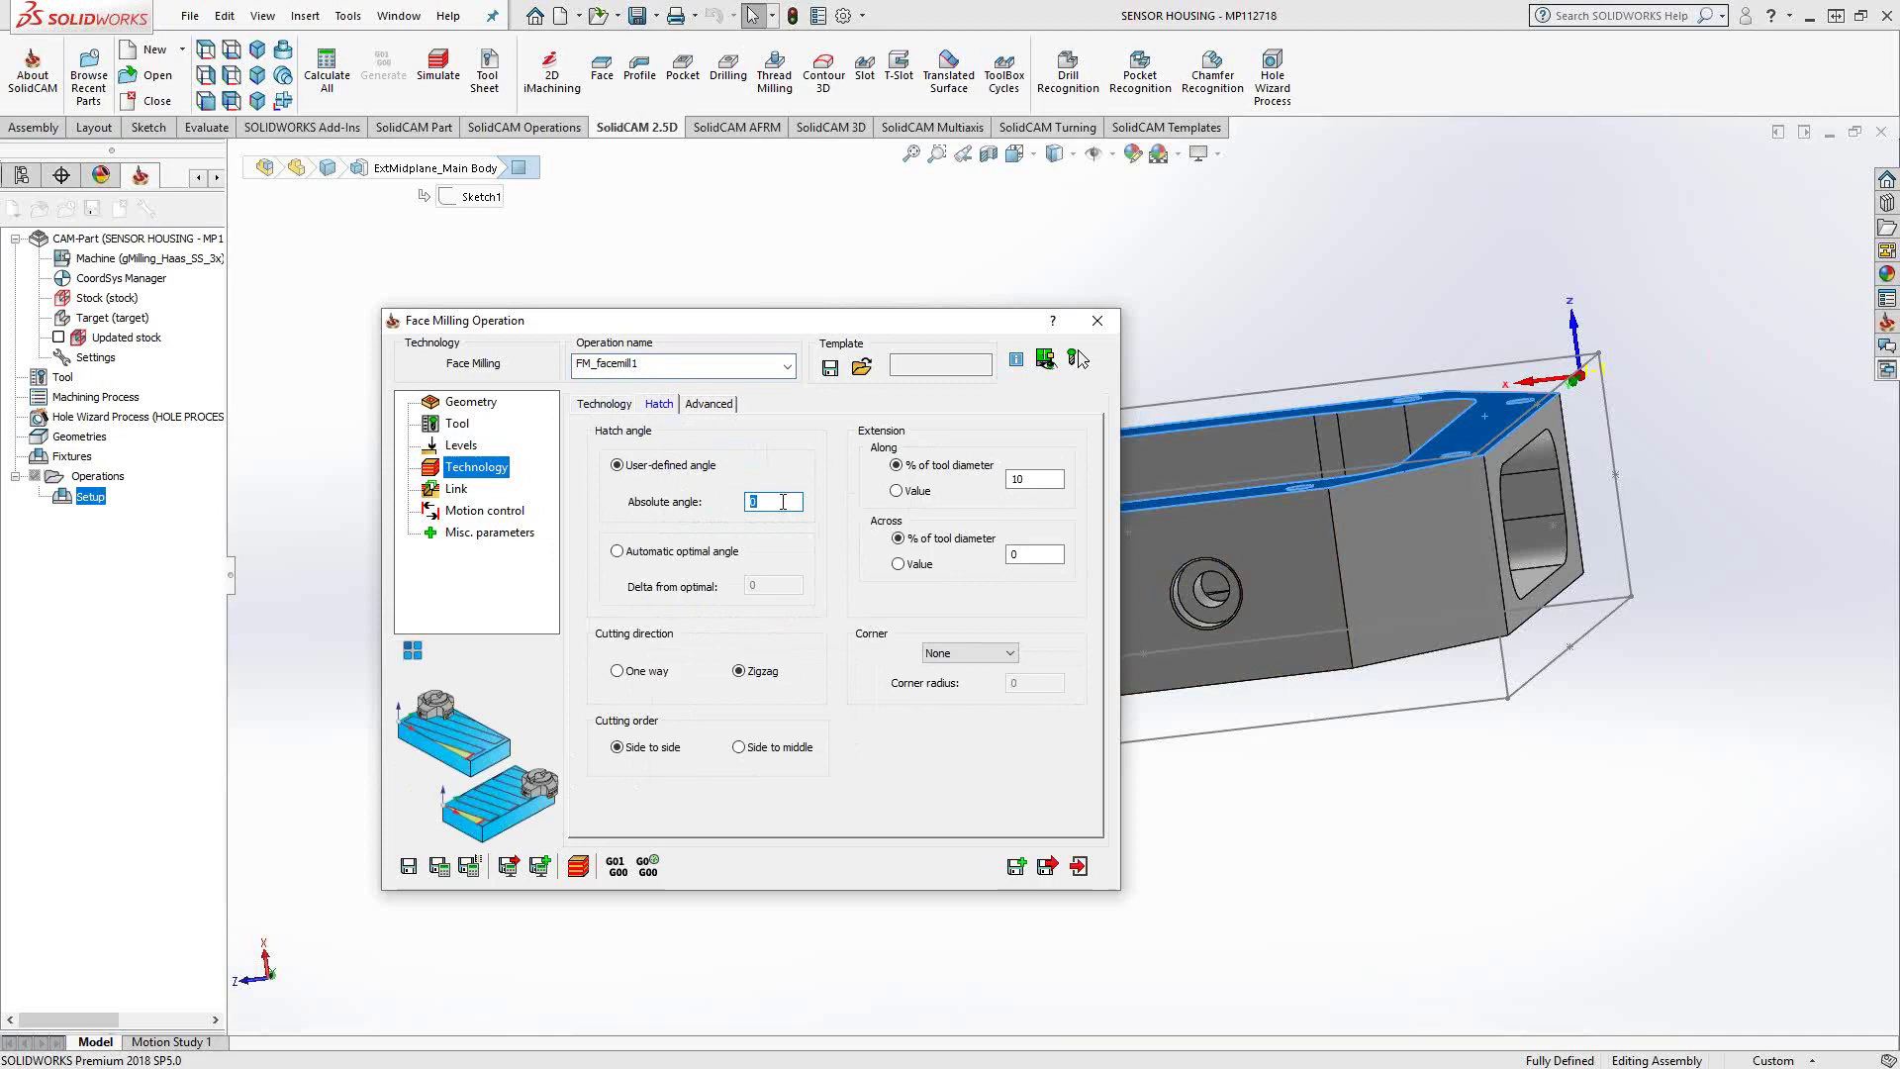
{"action": "left_click", "coordinate": [617, 551]}
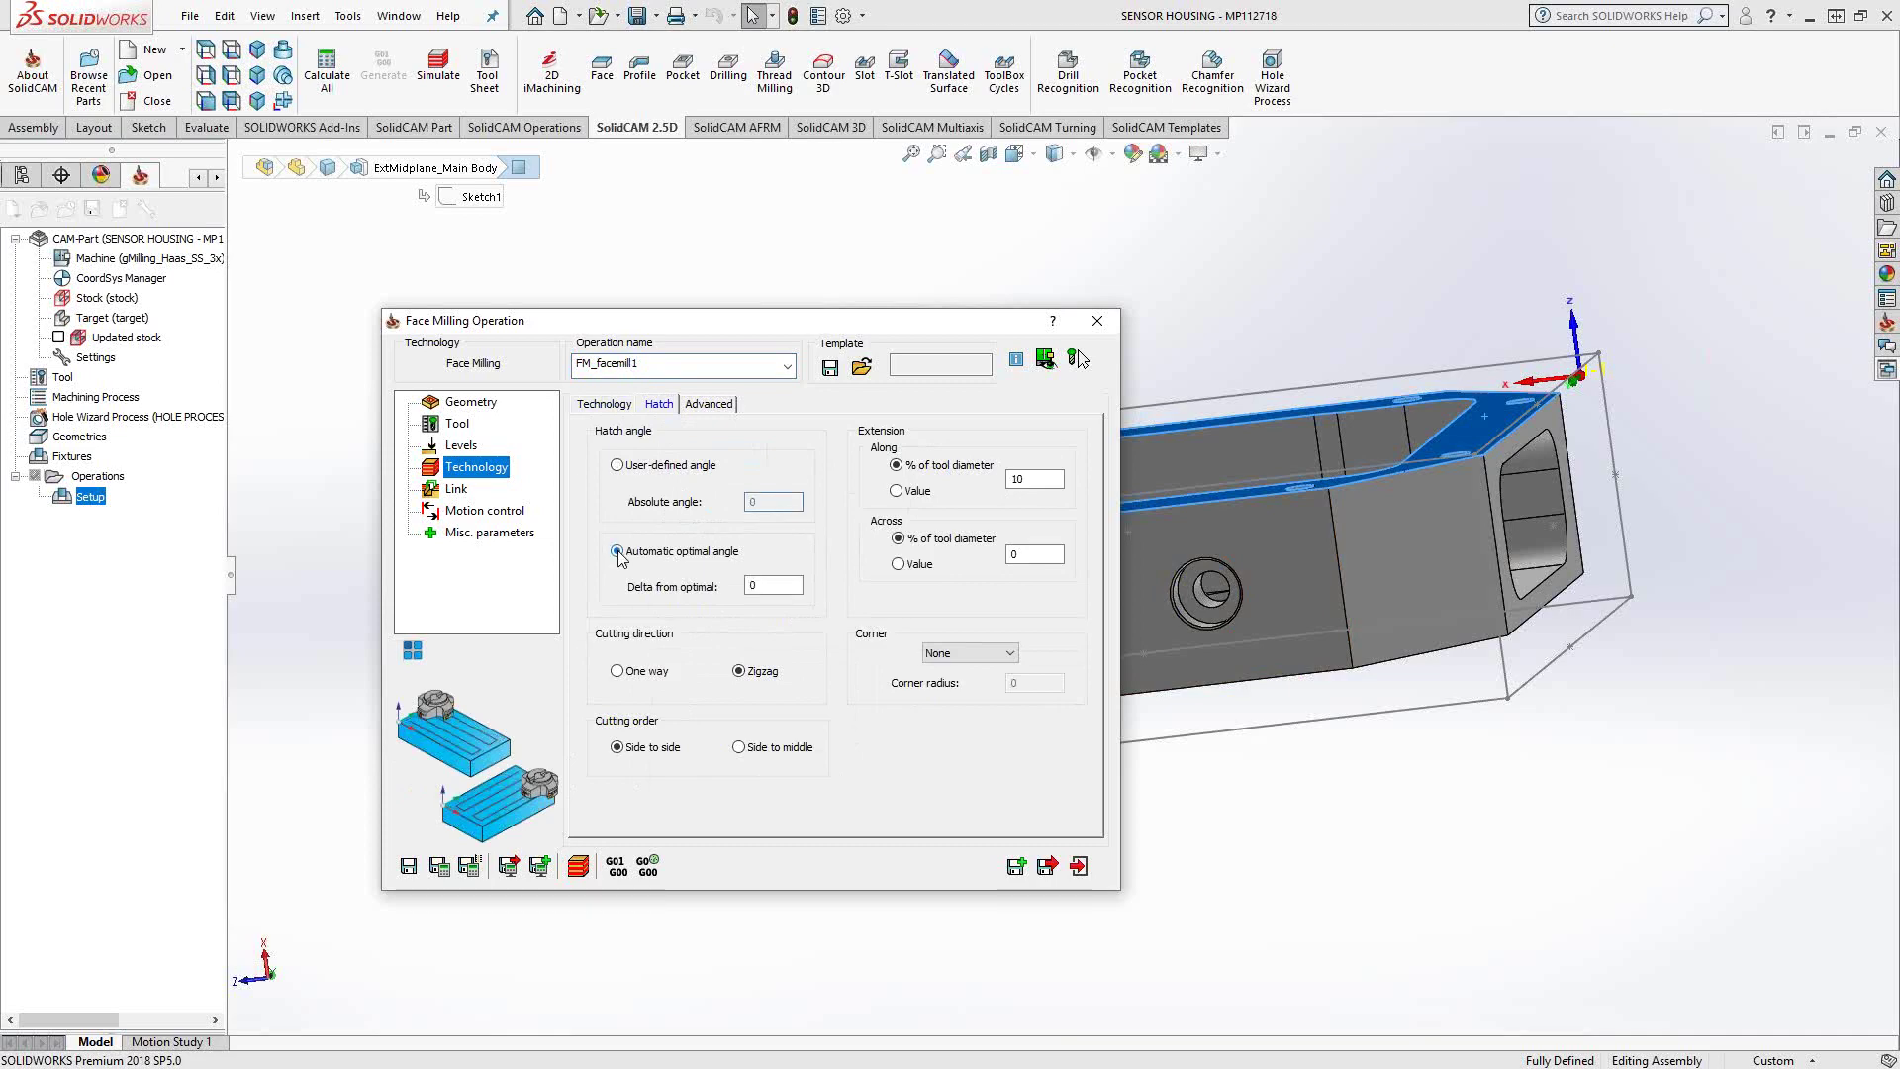
Step: Set the hatch extension across to 10% of tool diameter, the corners to Fillet and the cutting direction to Zigzag
{"action": "left_click", "coordinate": [1482, 408]}
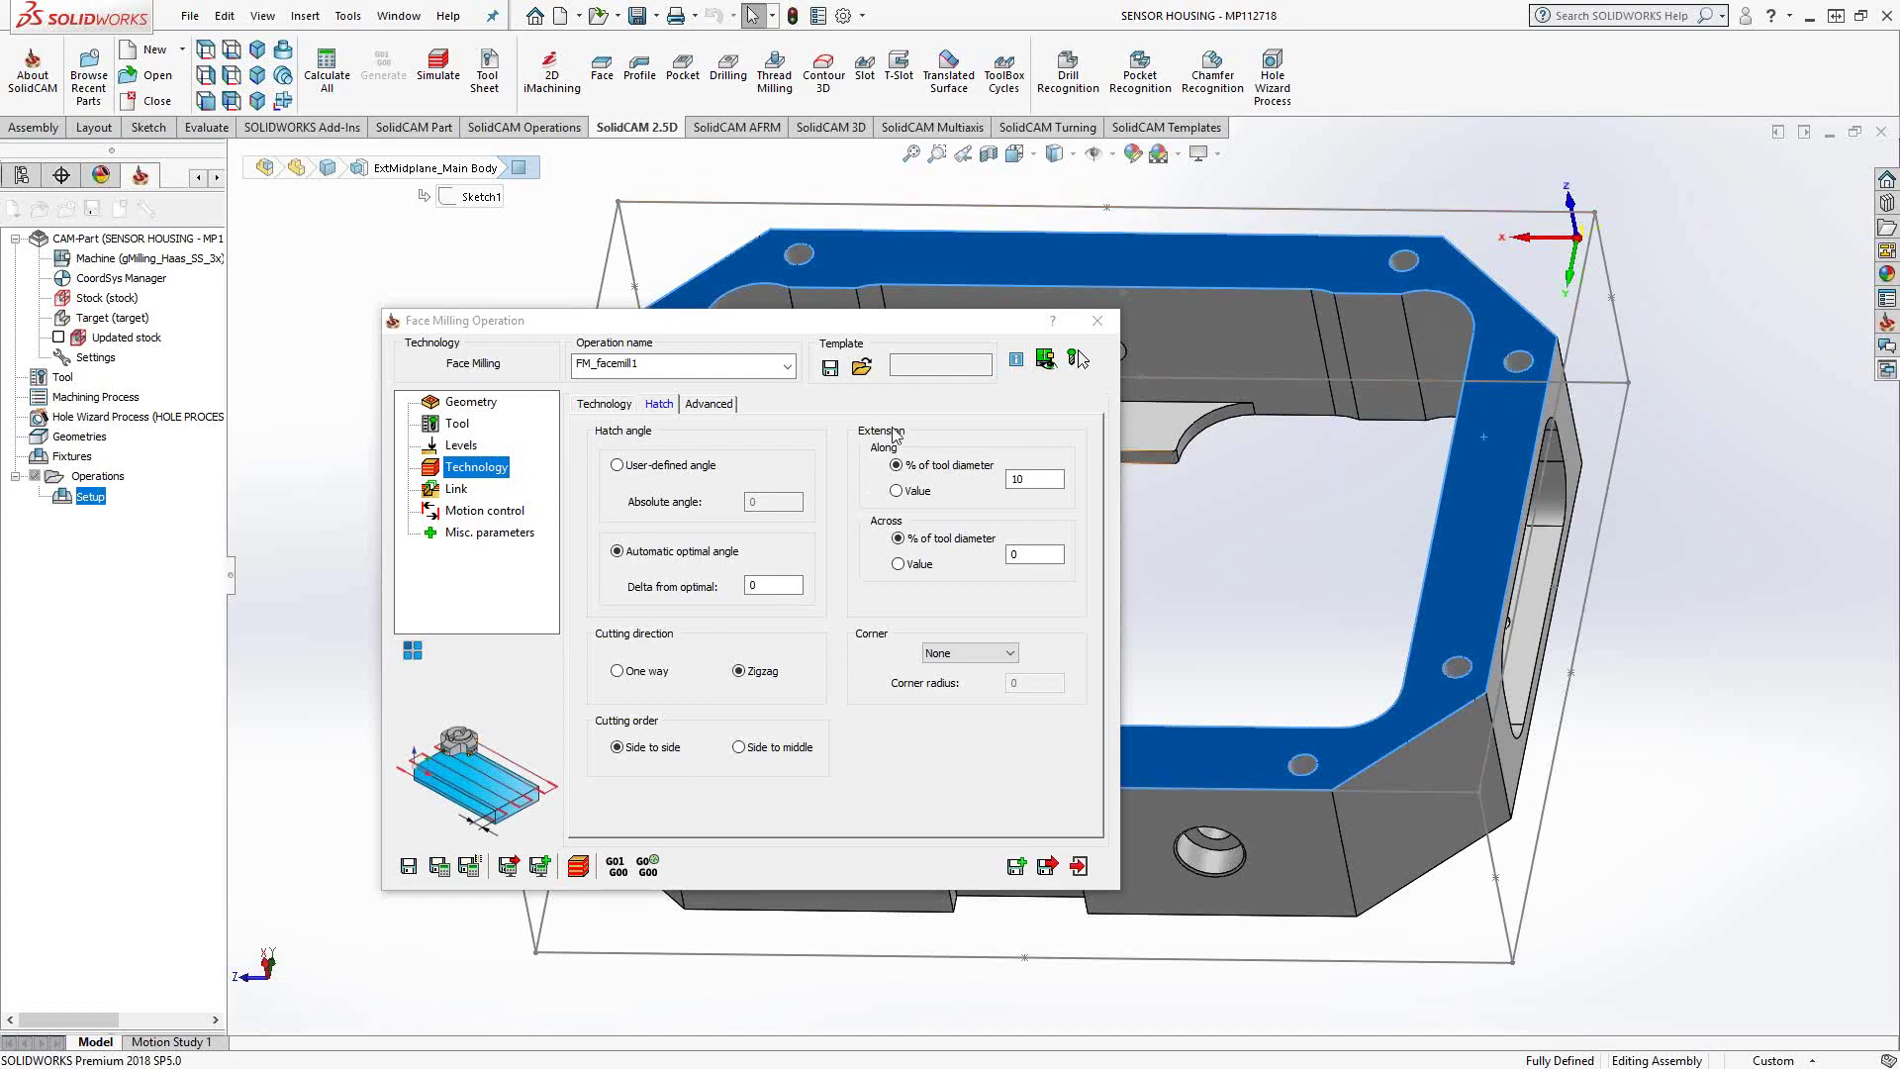
{"action": "double_click", "coordinate": [1029, 553]}
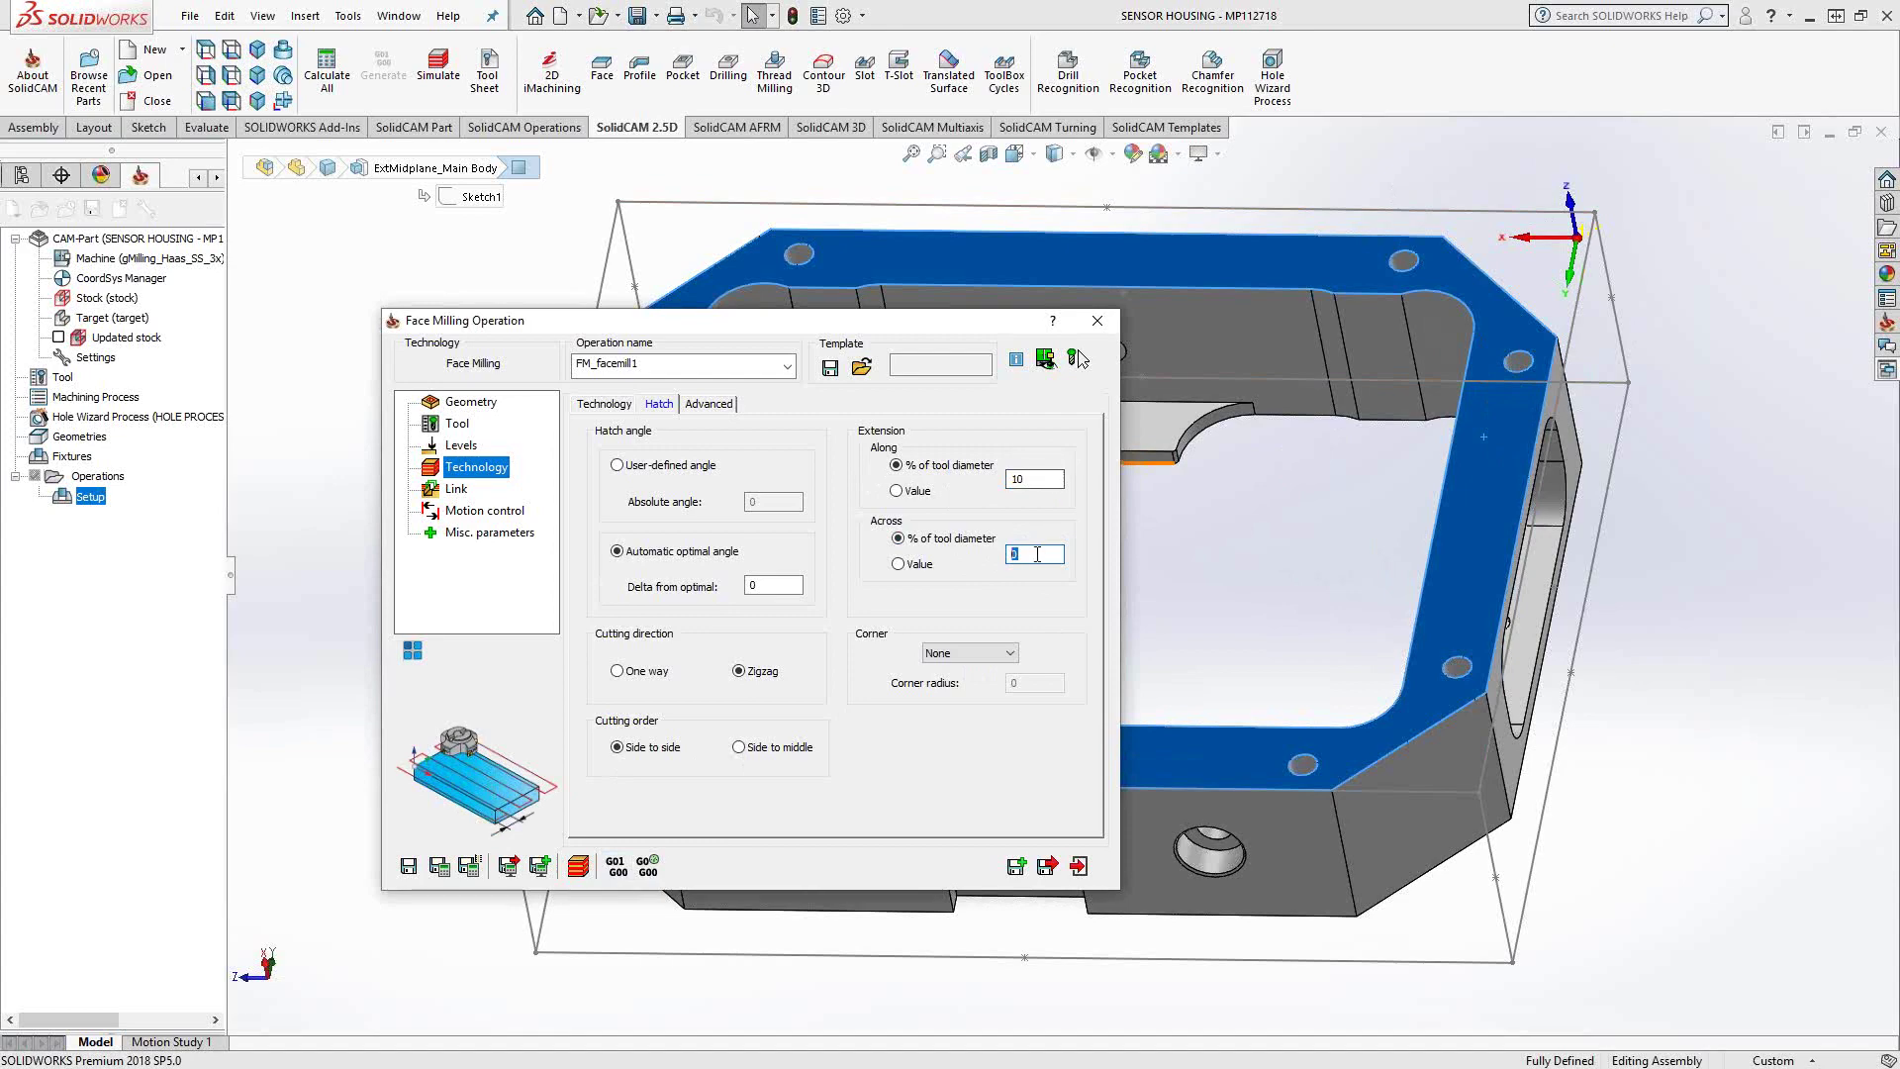
{"action": "type", "text": "10"}
{"action": "left_click", "coordinate": [1010, 653]}
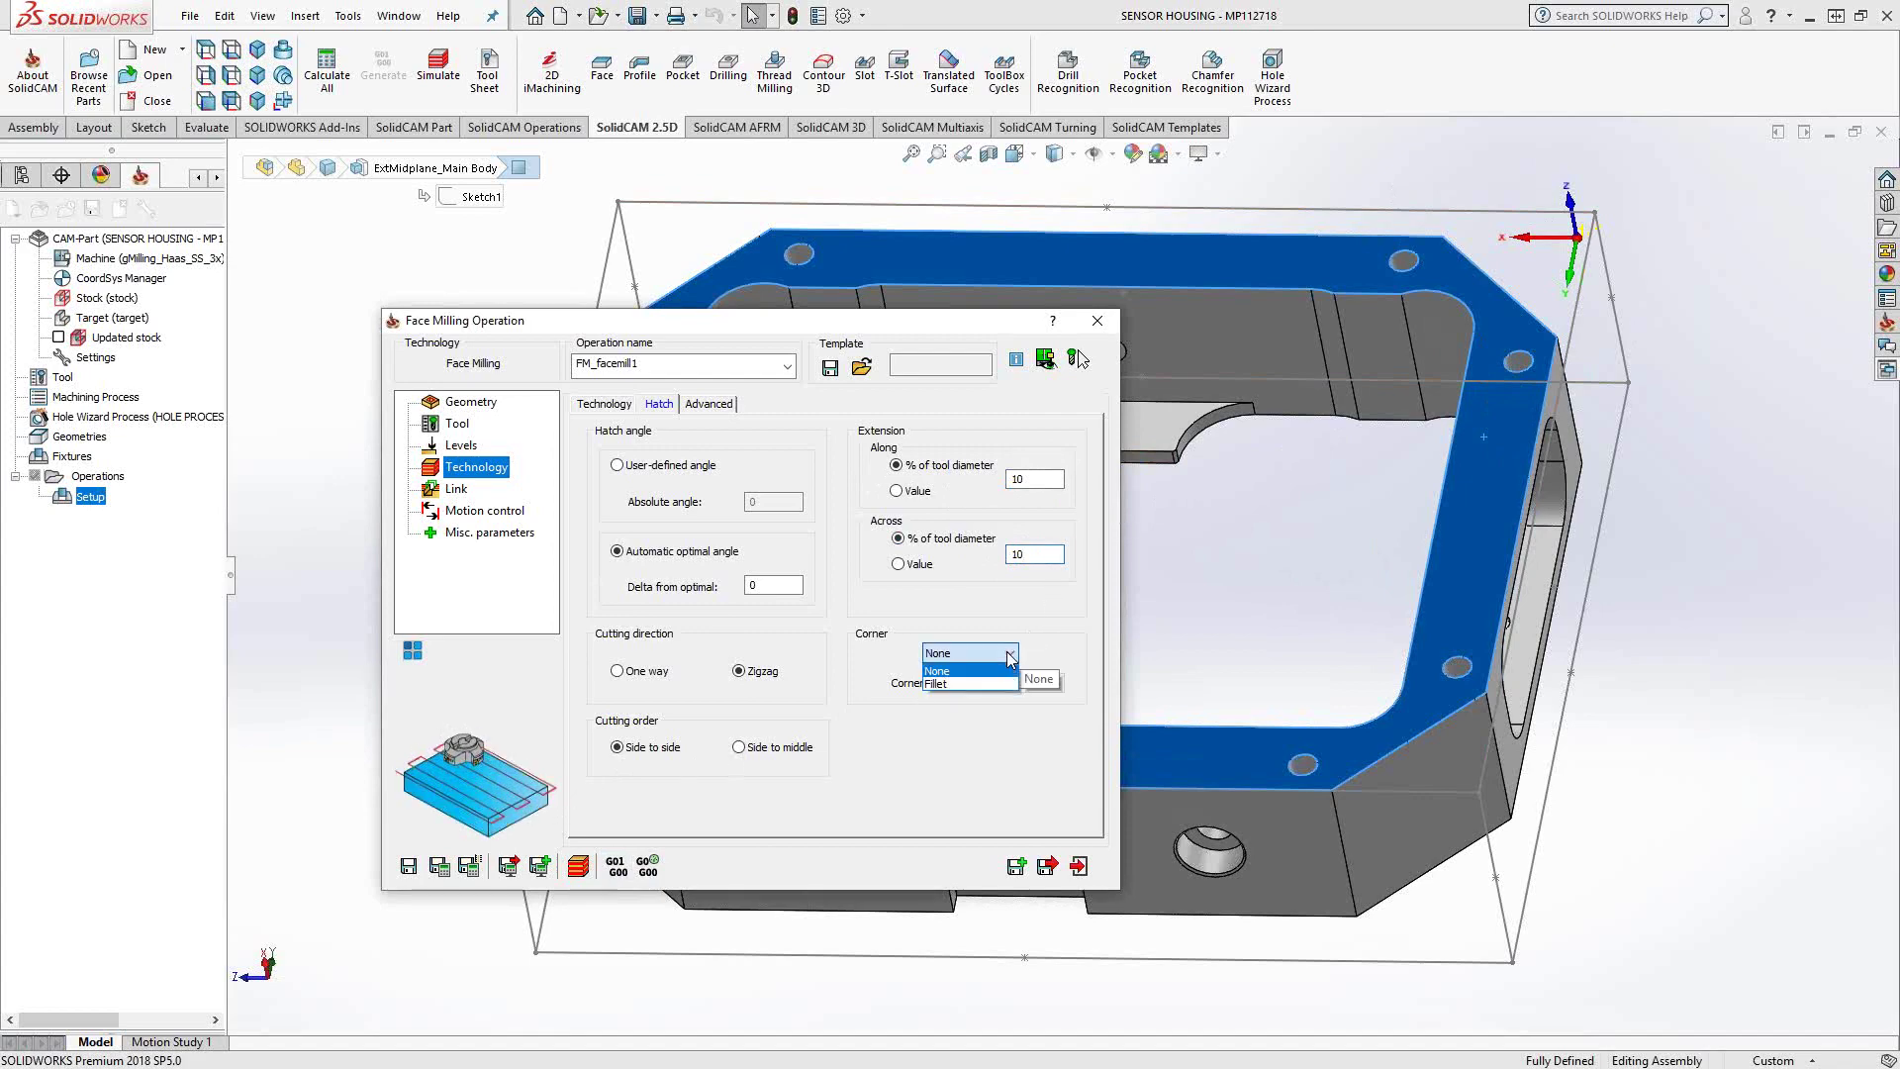
{"action": "left_click", "coordinate": [956, 685]}
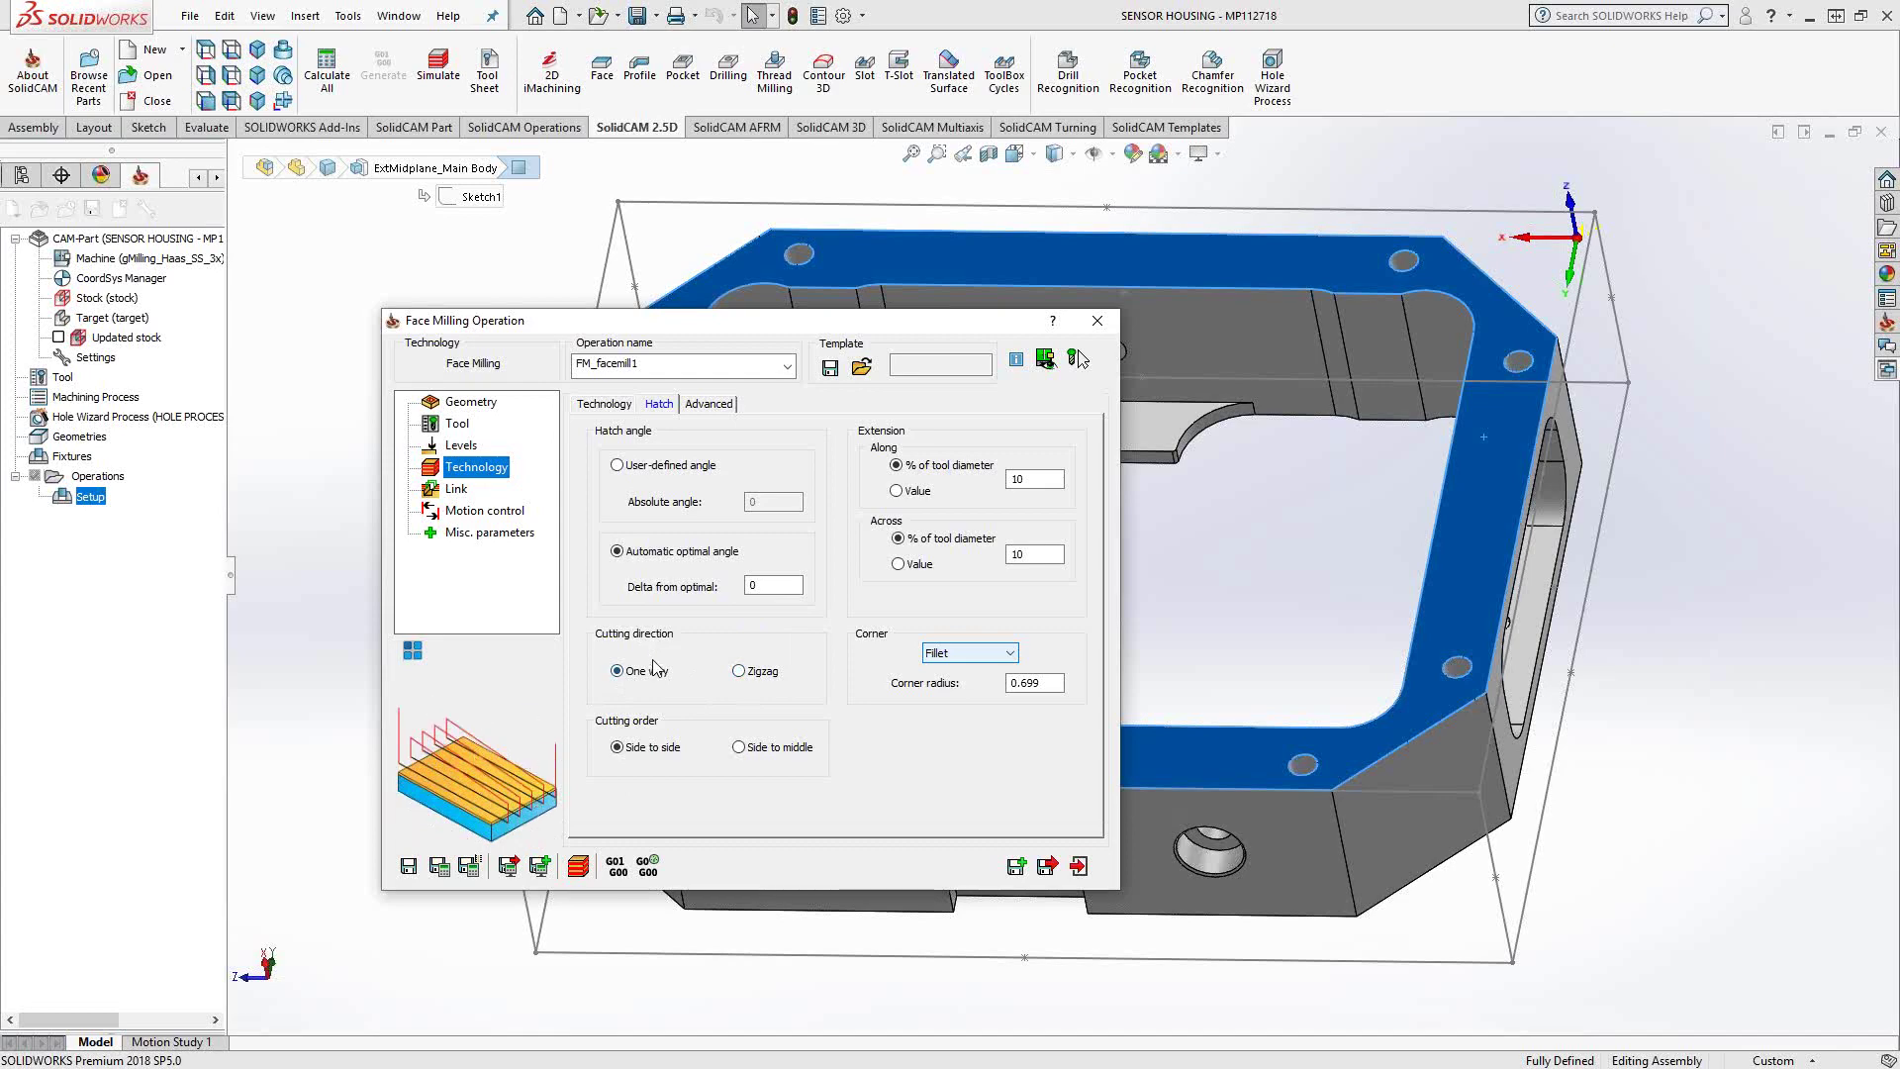
{"action": "left_click", "coordinate": [739, 673]}
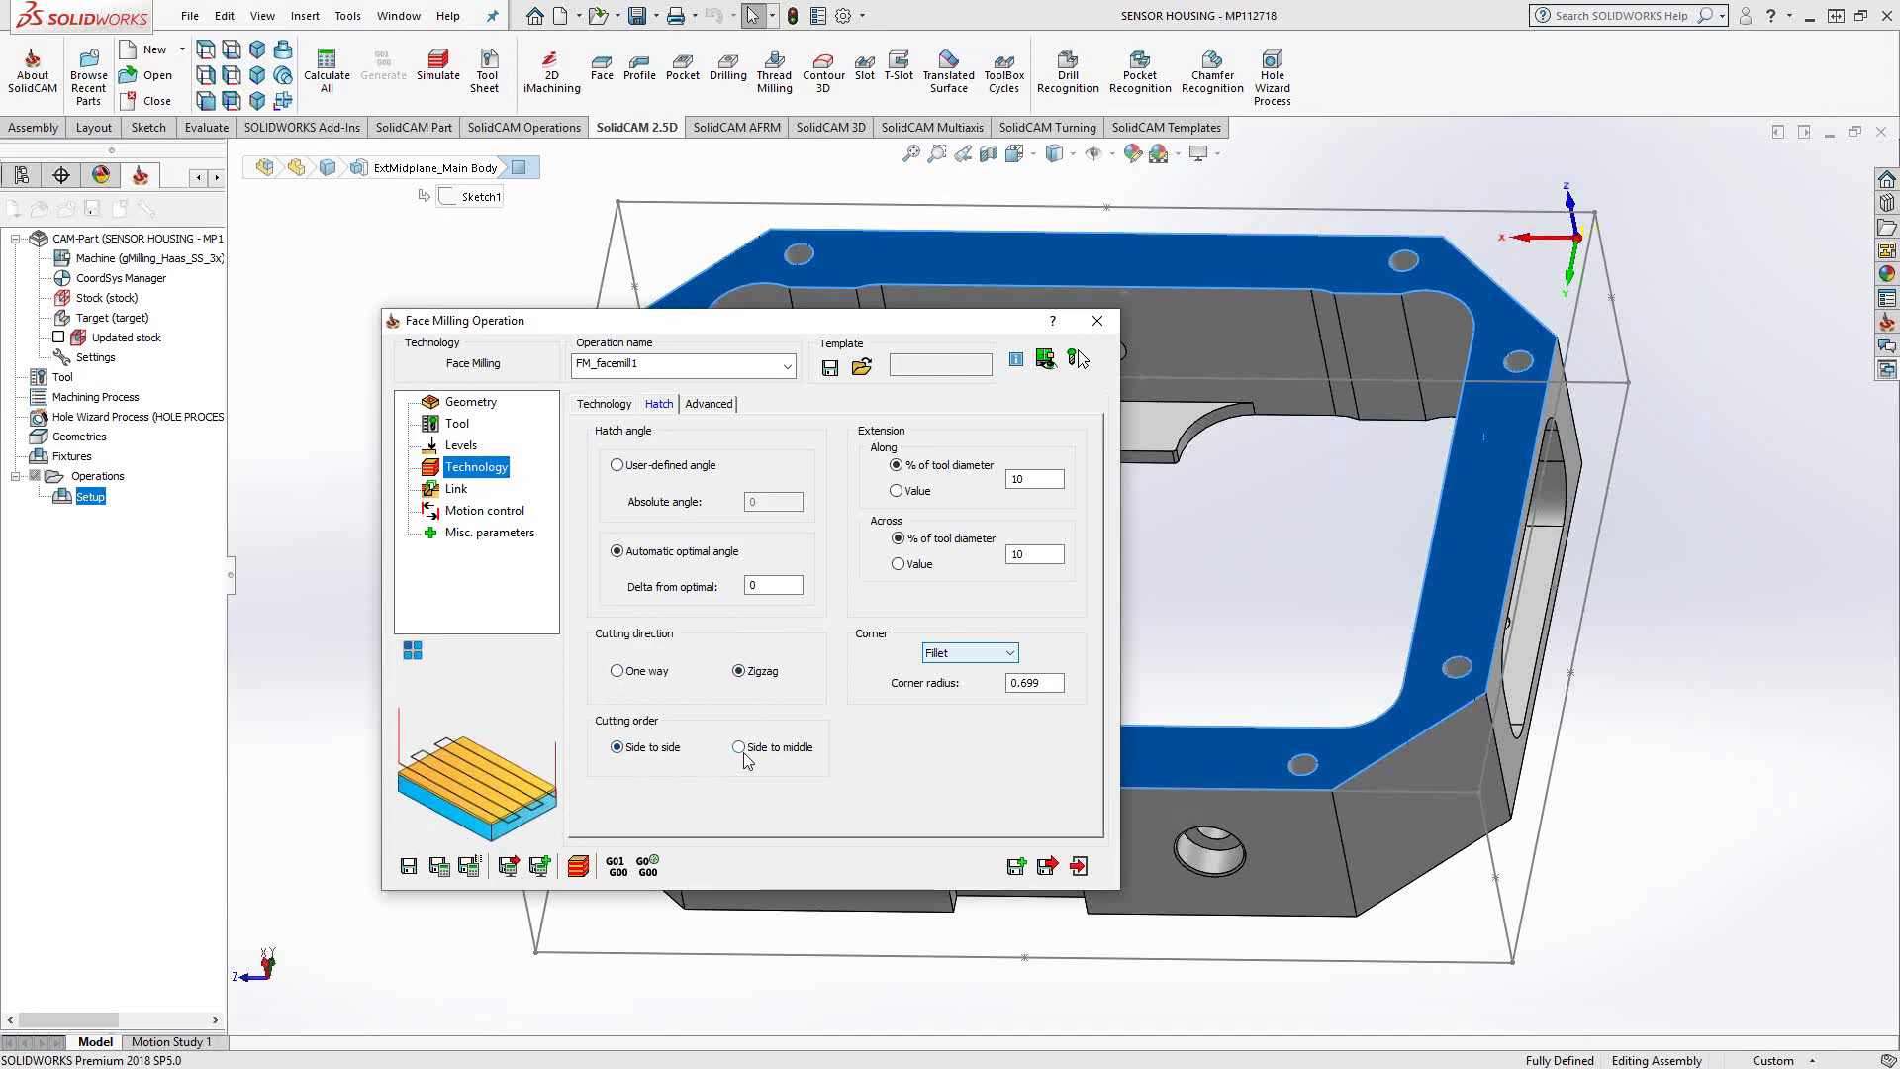
Step: Change the face milling technology from Hatch to Contour
{"action": "left_click", "coordinate": [604, 406]}
{"action": "left_click", "coordinate": [698, 455]}
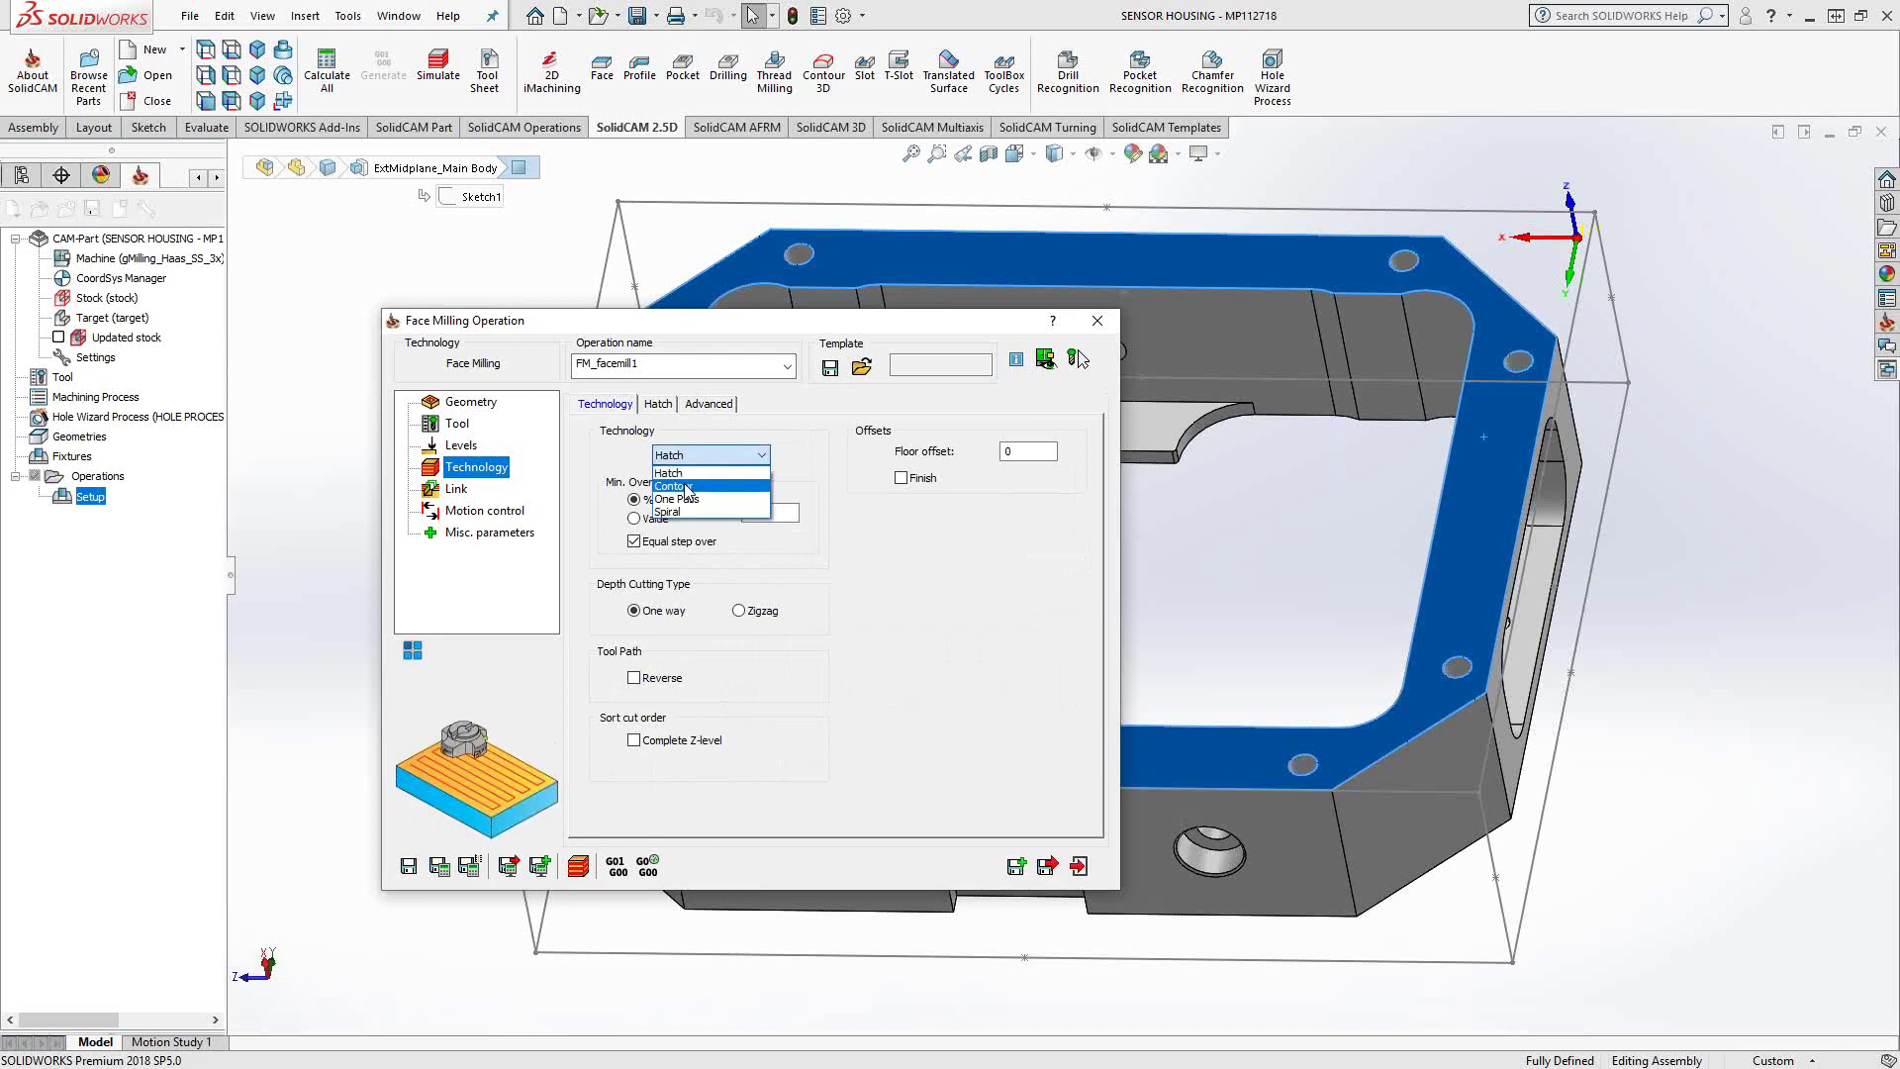
{"action": "left_click", "coordinate": [681, 492]}
Step: Try the Sharp corner type for the contour passes, and return it to None
{"action": "left_click", "coordinate": [663, 404]}
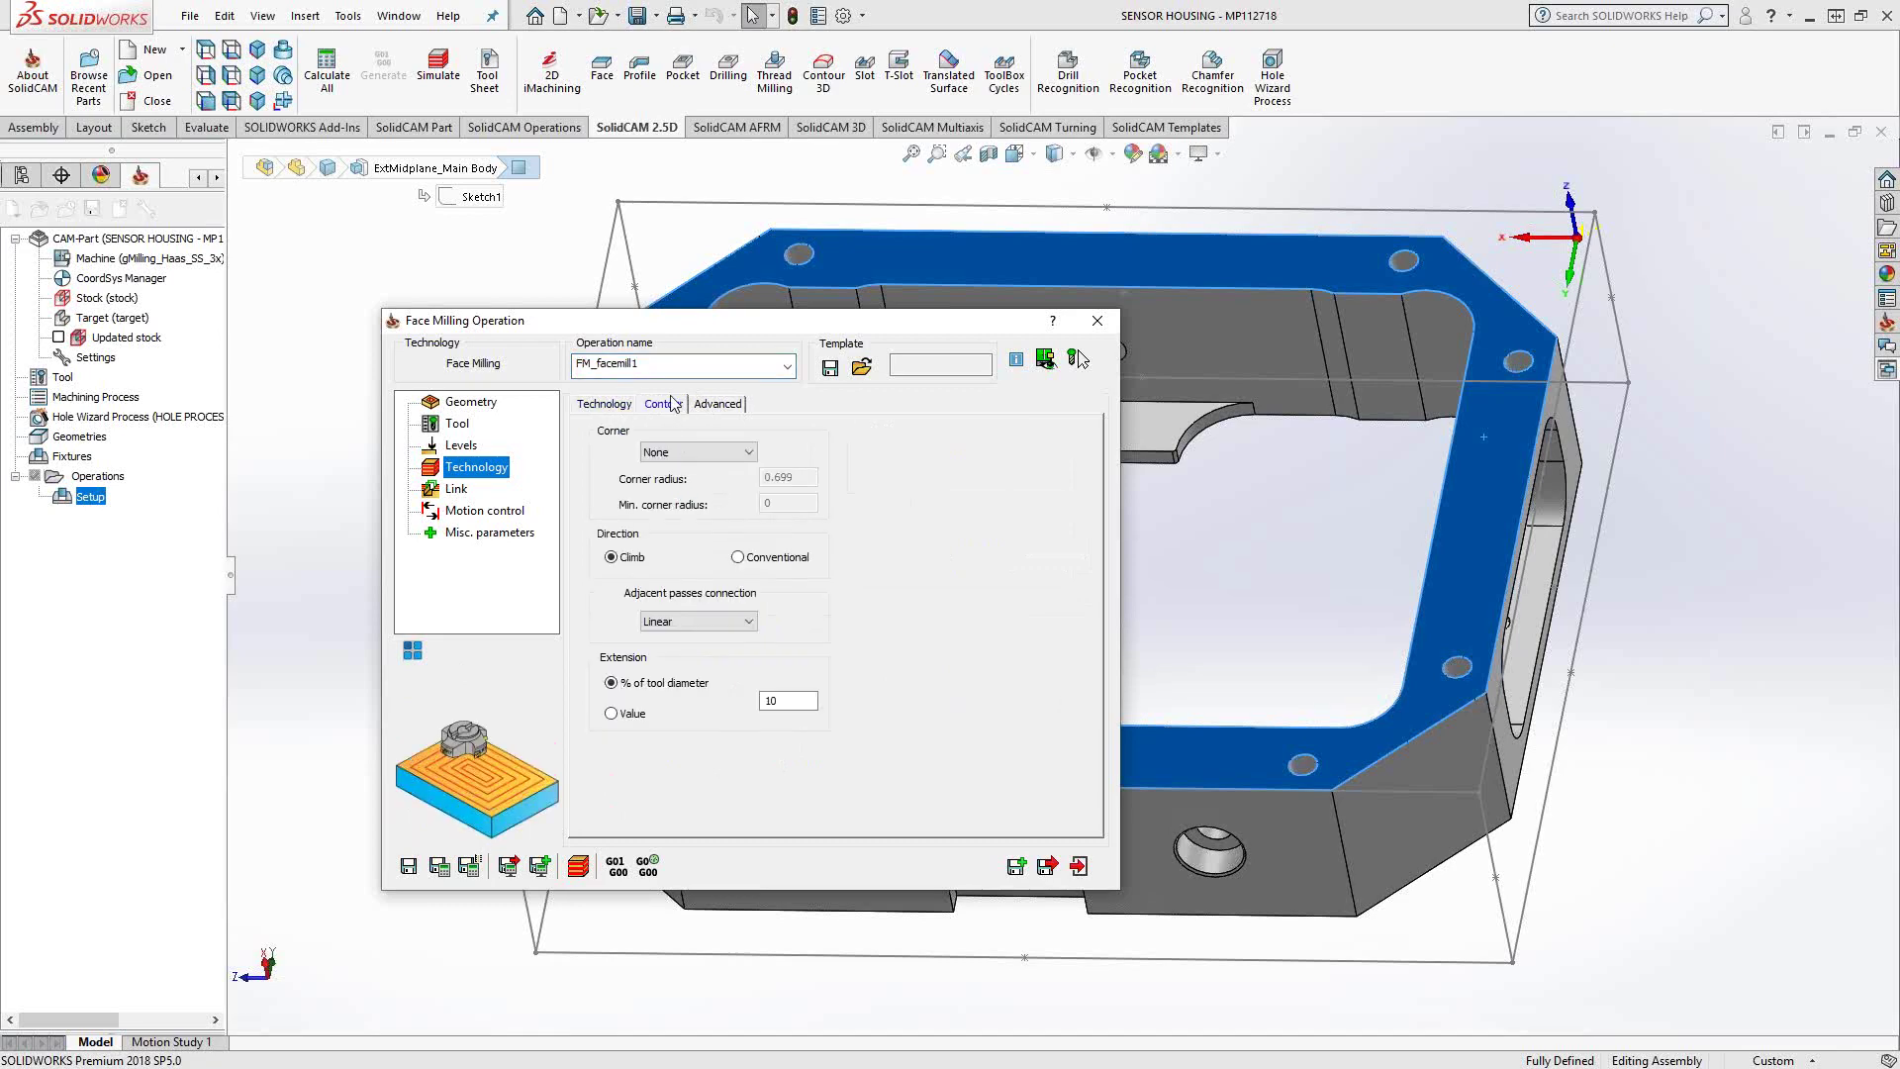
{"action": "left_click", "coordinate": [742, 455]}
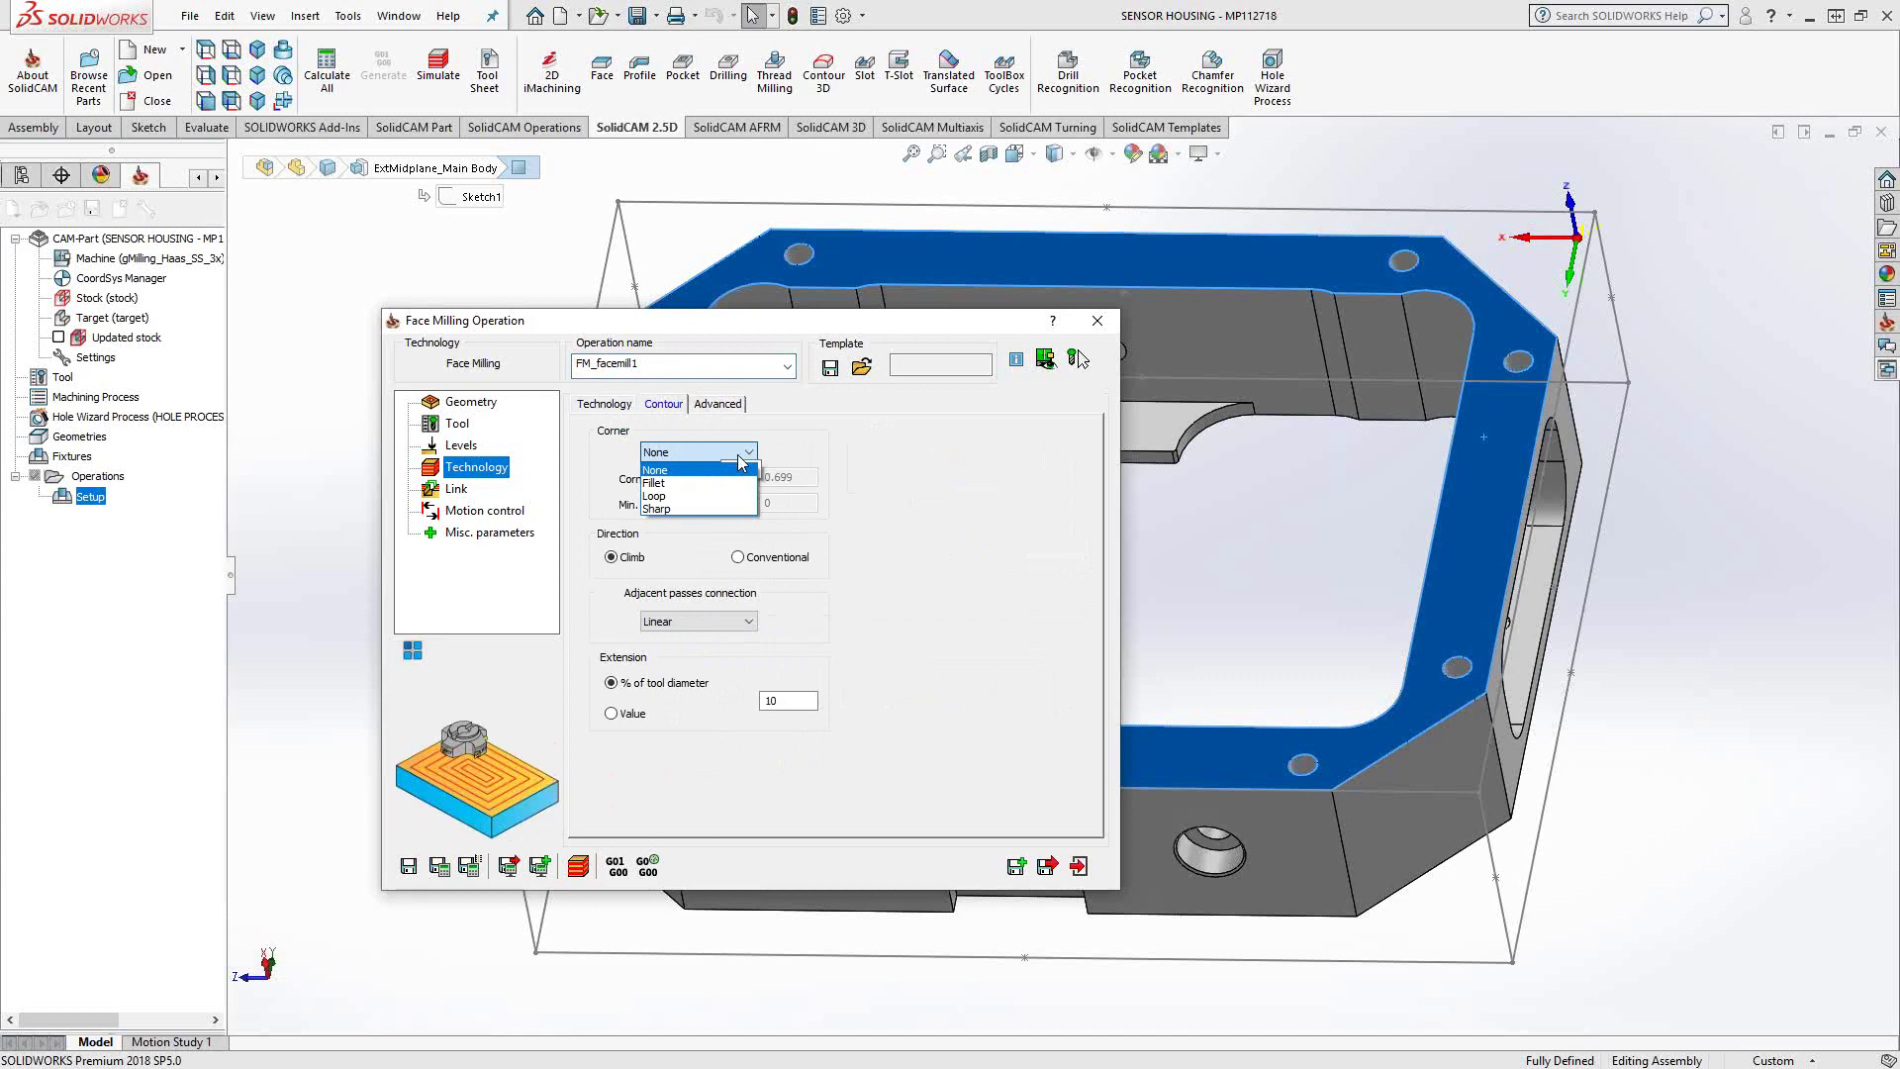
{"action": "left_click", "coordinate": [741, 461]}
{"action": "left_click", "coordinate": [728, 458]}
{"action": "left_click", "coordinate": [660, 509]}
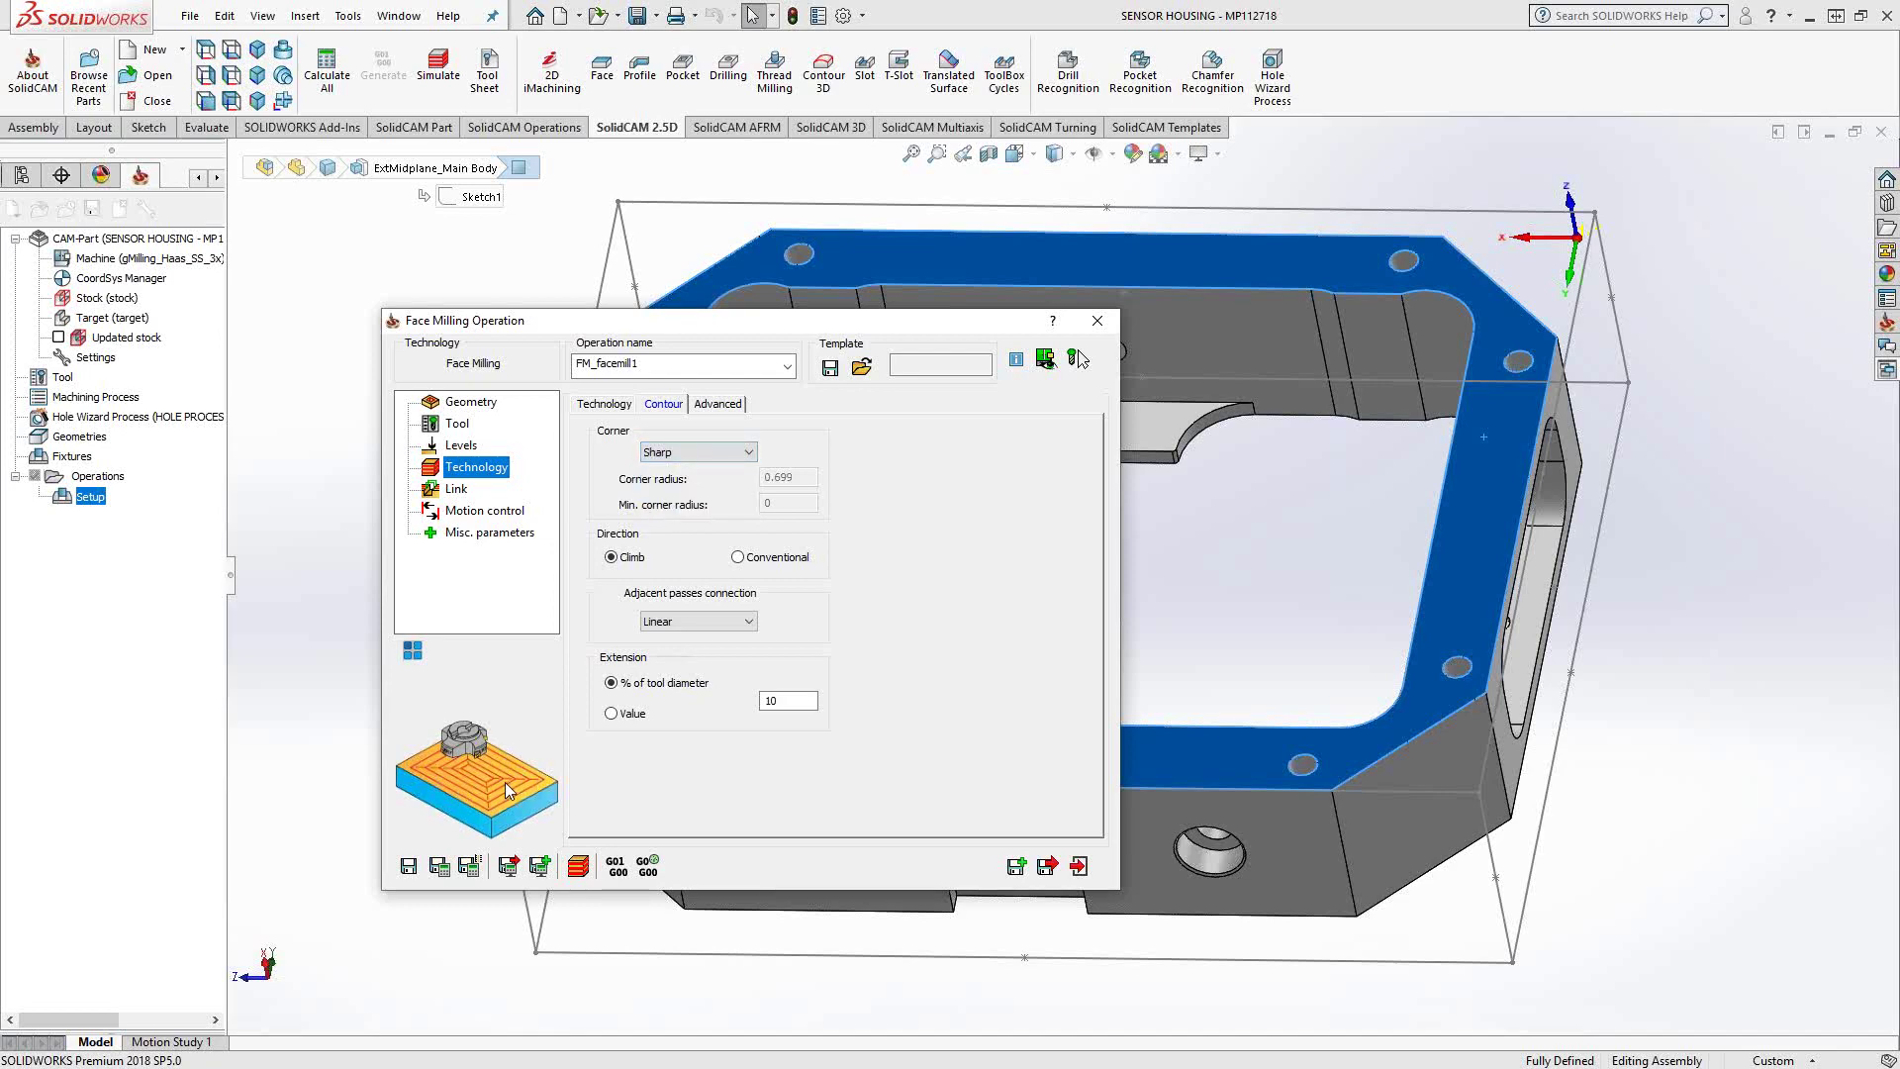
{"action": "left_click", "coordinate": [734, 454]}
{"action": "left_click", "coordinate": [703, 473]}
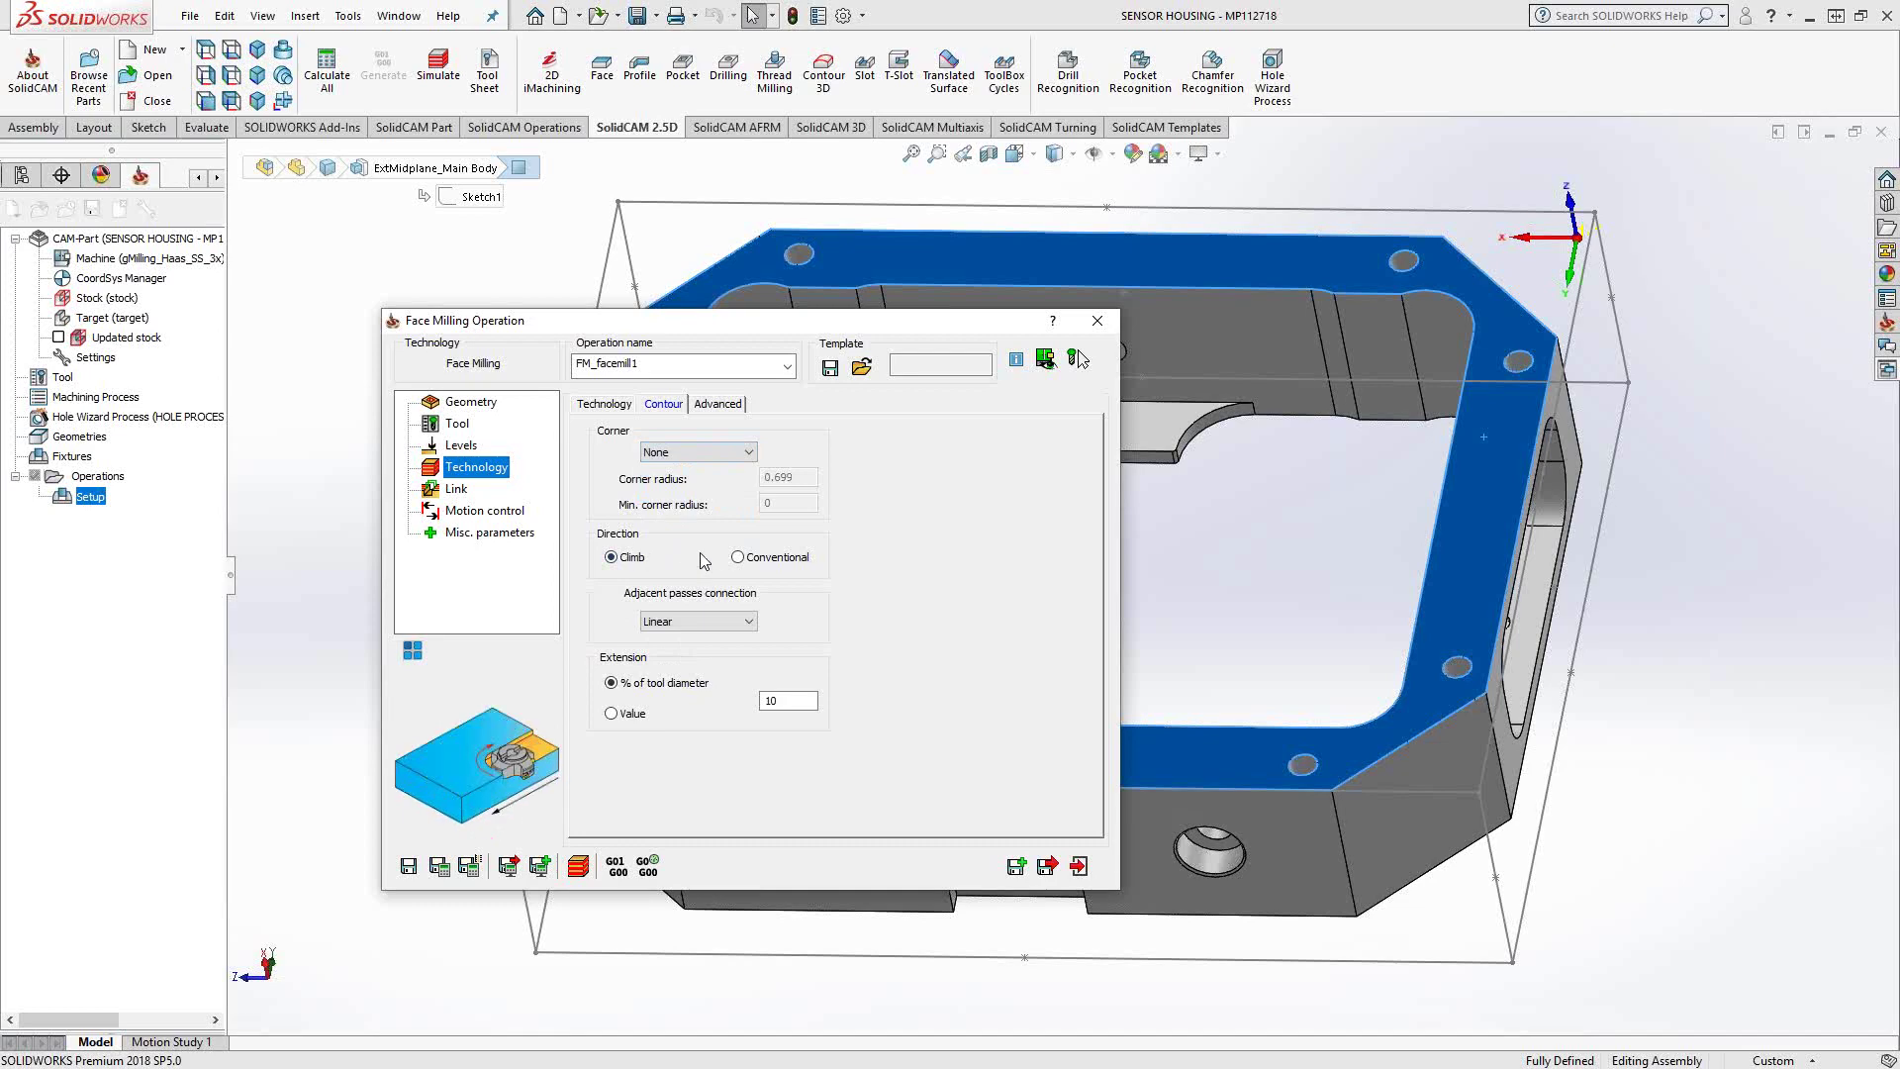
Step: Set the face milling floor offset to .01 and enable the finish pass
{"action": "left_click", "coordinate": [601, 404]}
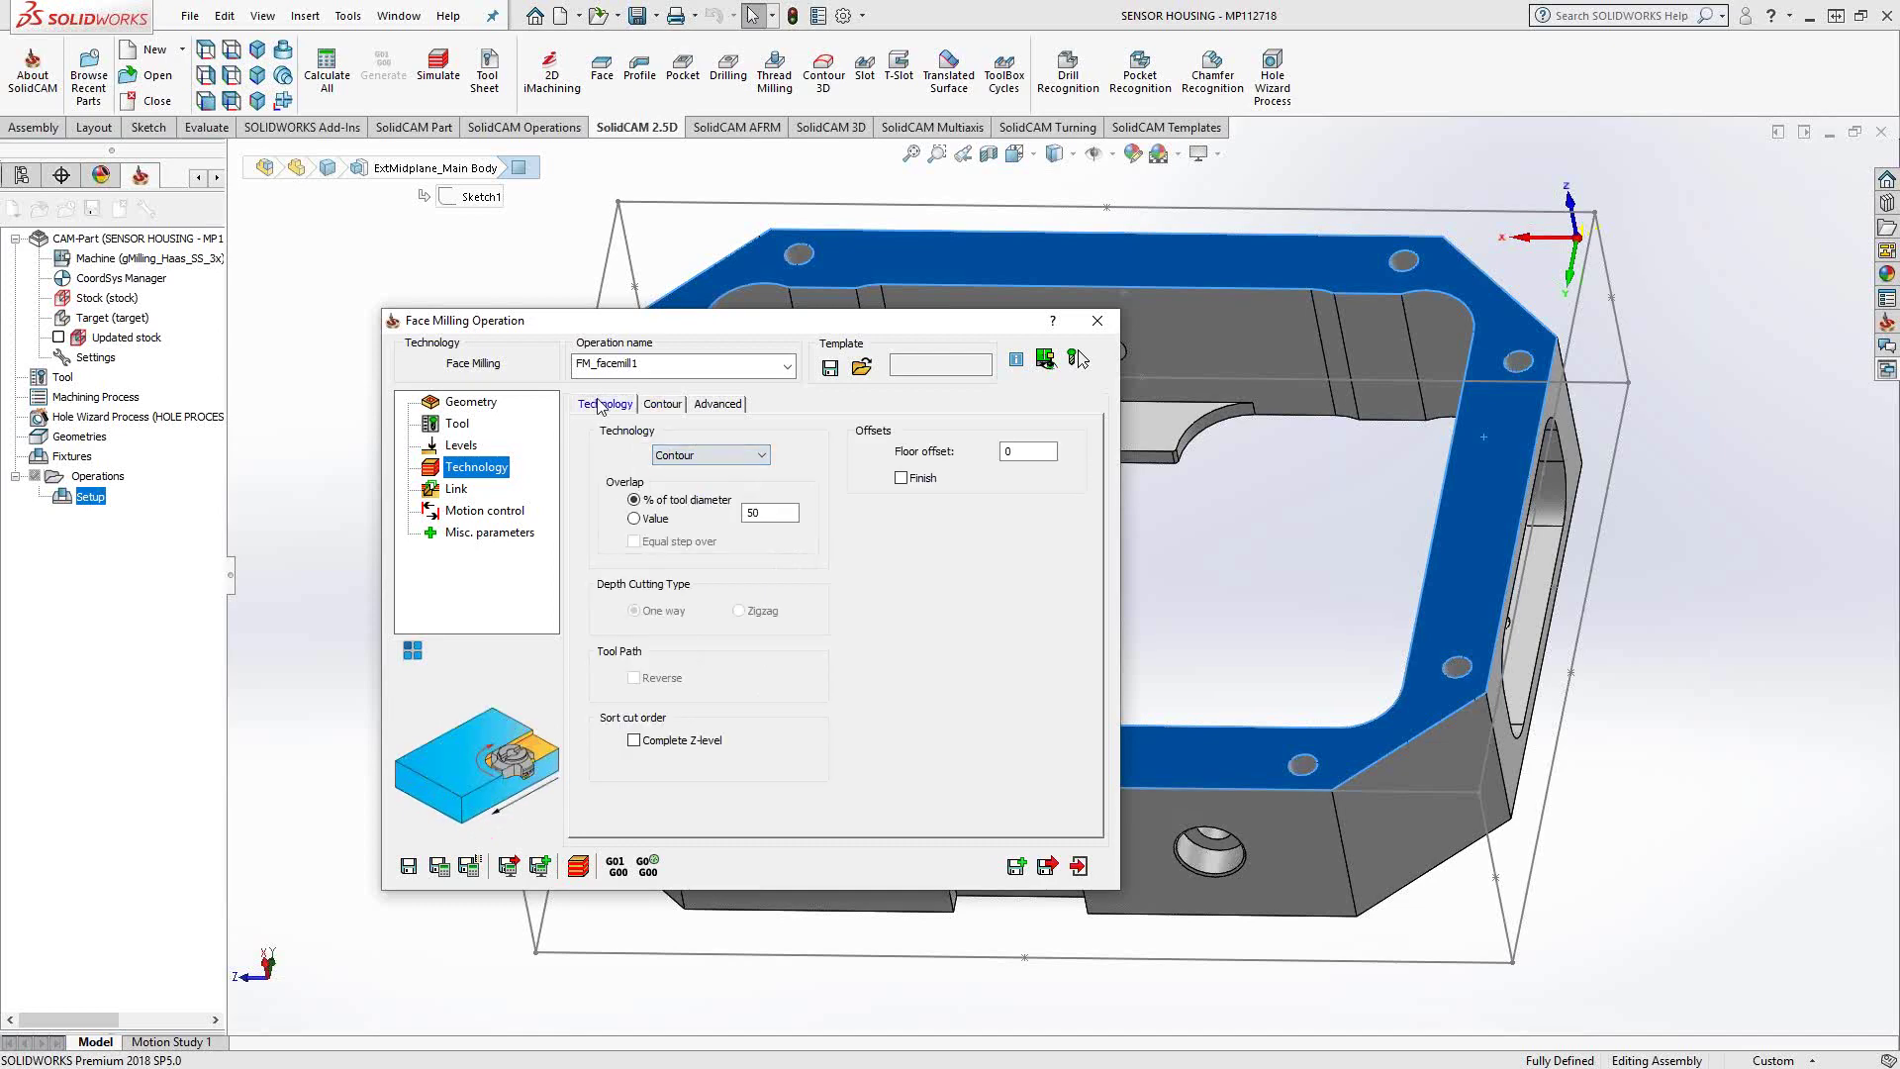
{"action": "double_click", "coordinate": [781, 511]}
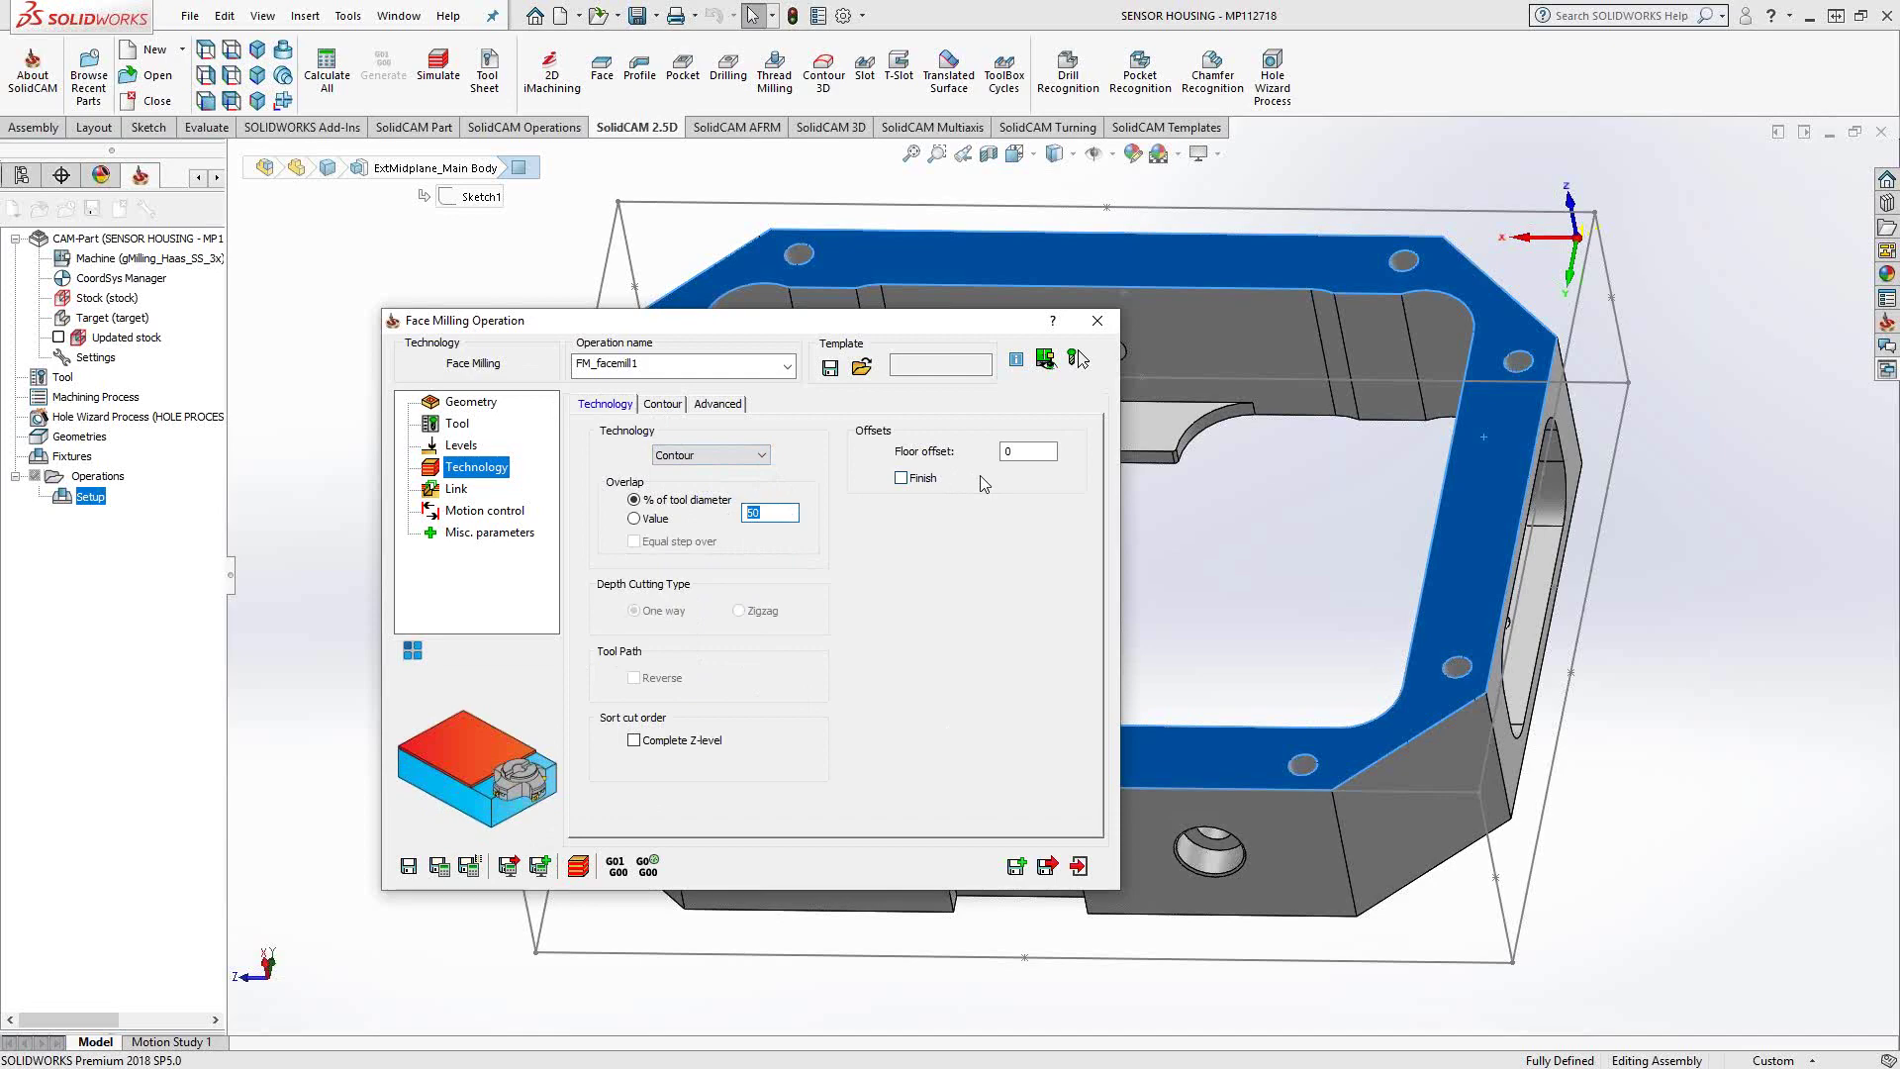
{"action": "left_click", "coordinate": [1010, 451]}
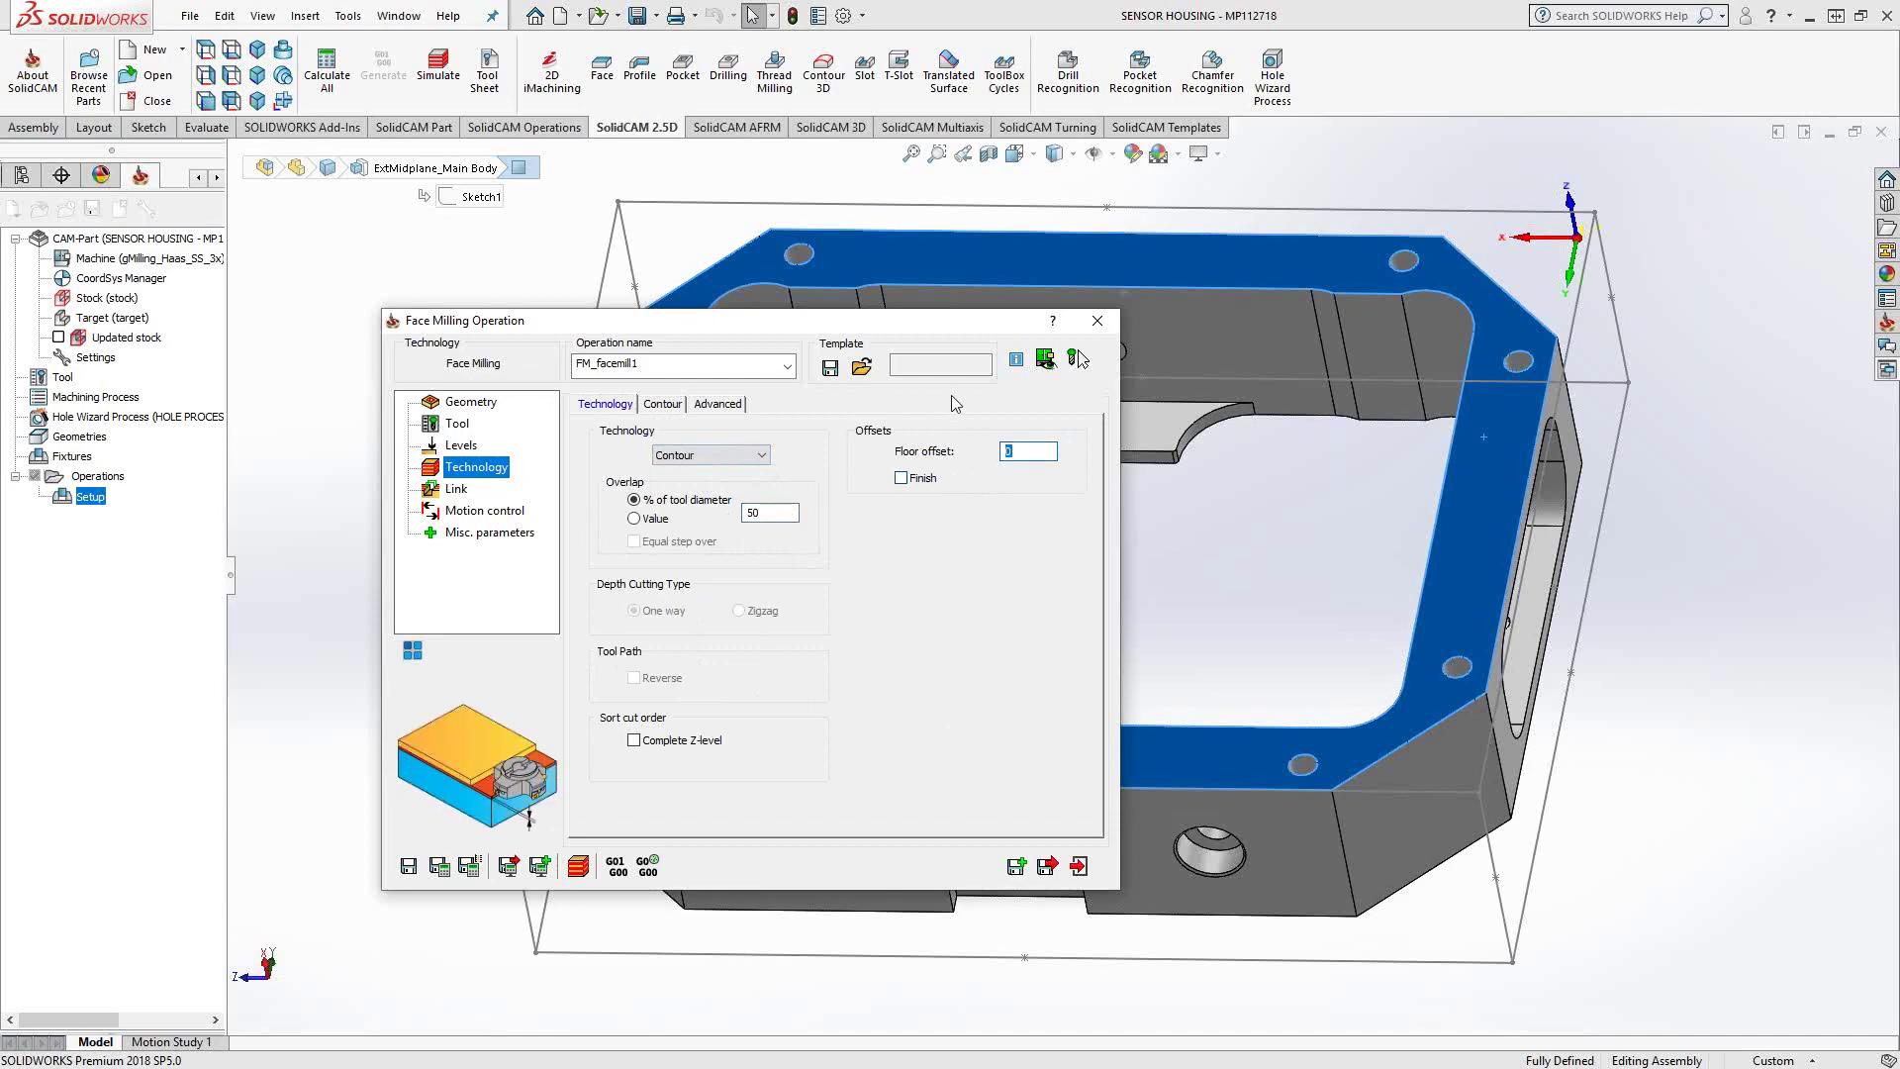
{"action": "type", "text": ".01"}
{"action": "type", "text": "1"}
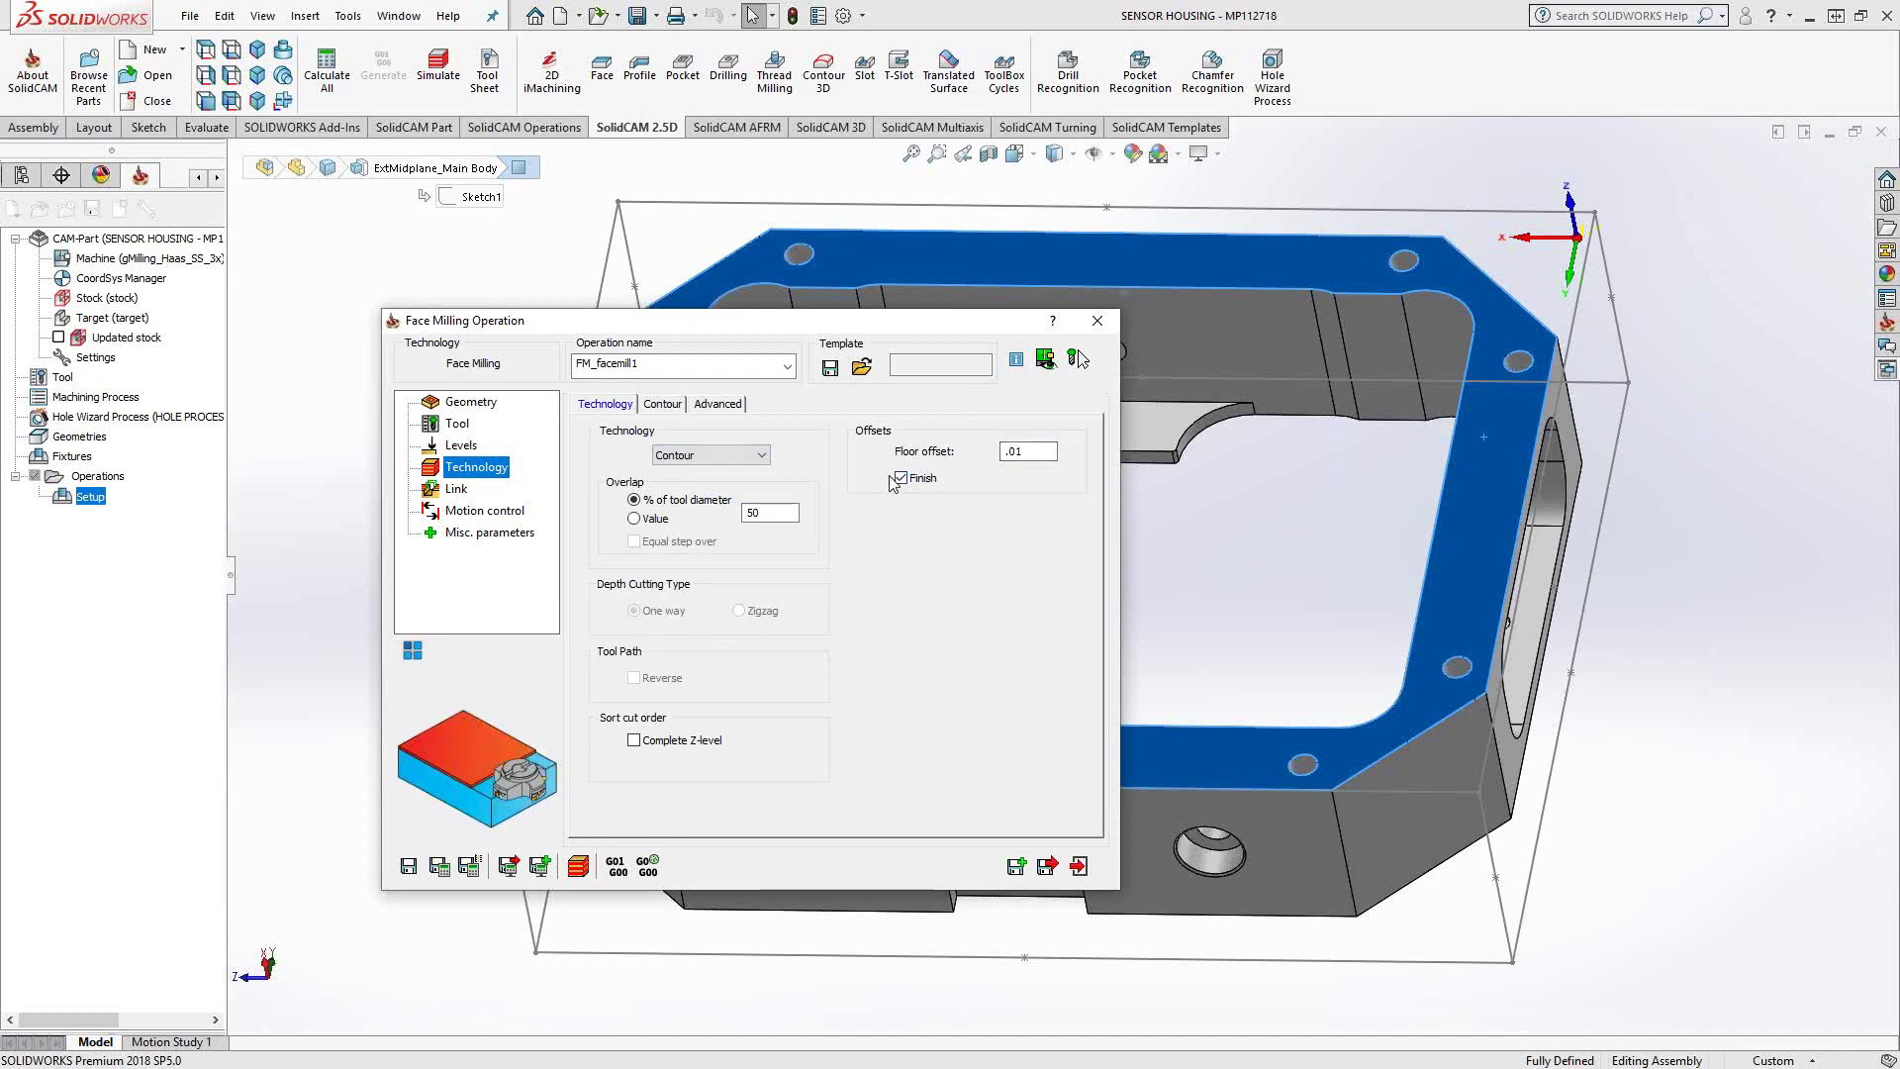
Step: Review the ramping and lead-in options of the operation's link settings, leaving both at None
{"action": "left_click", "coordinate": [457, 489]}
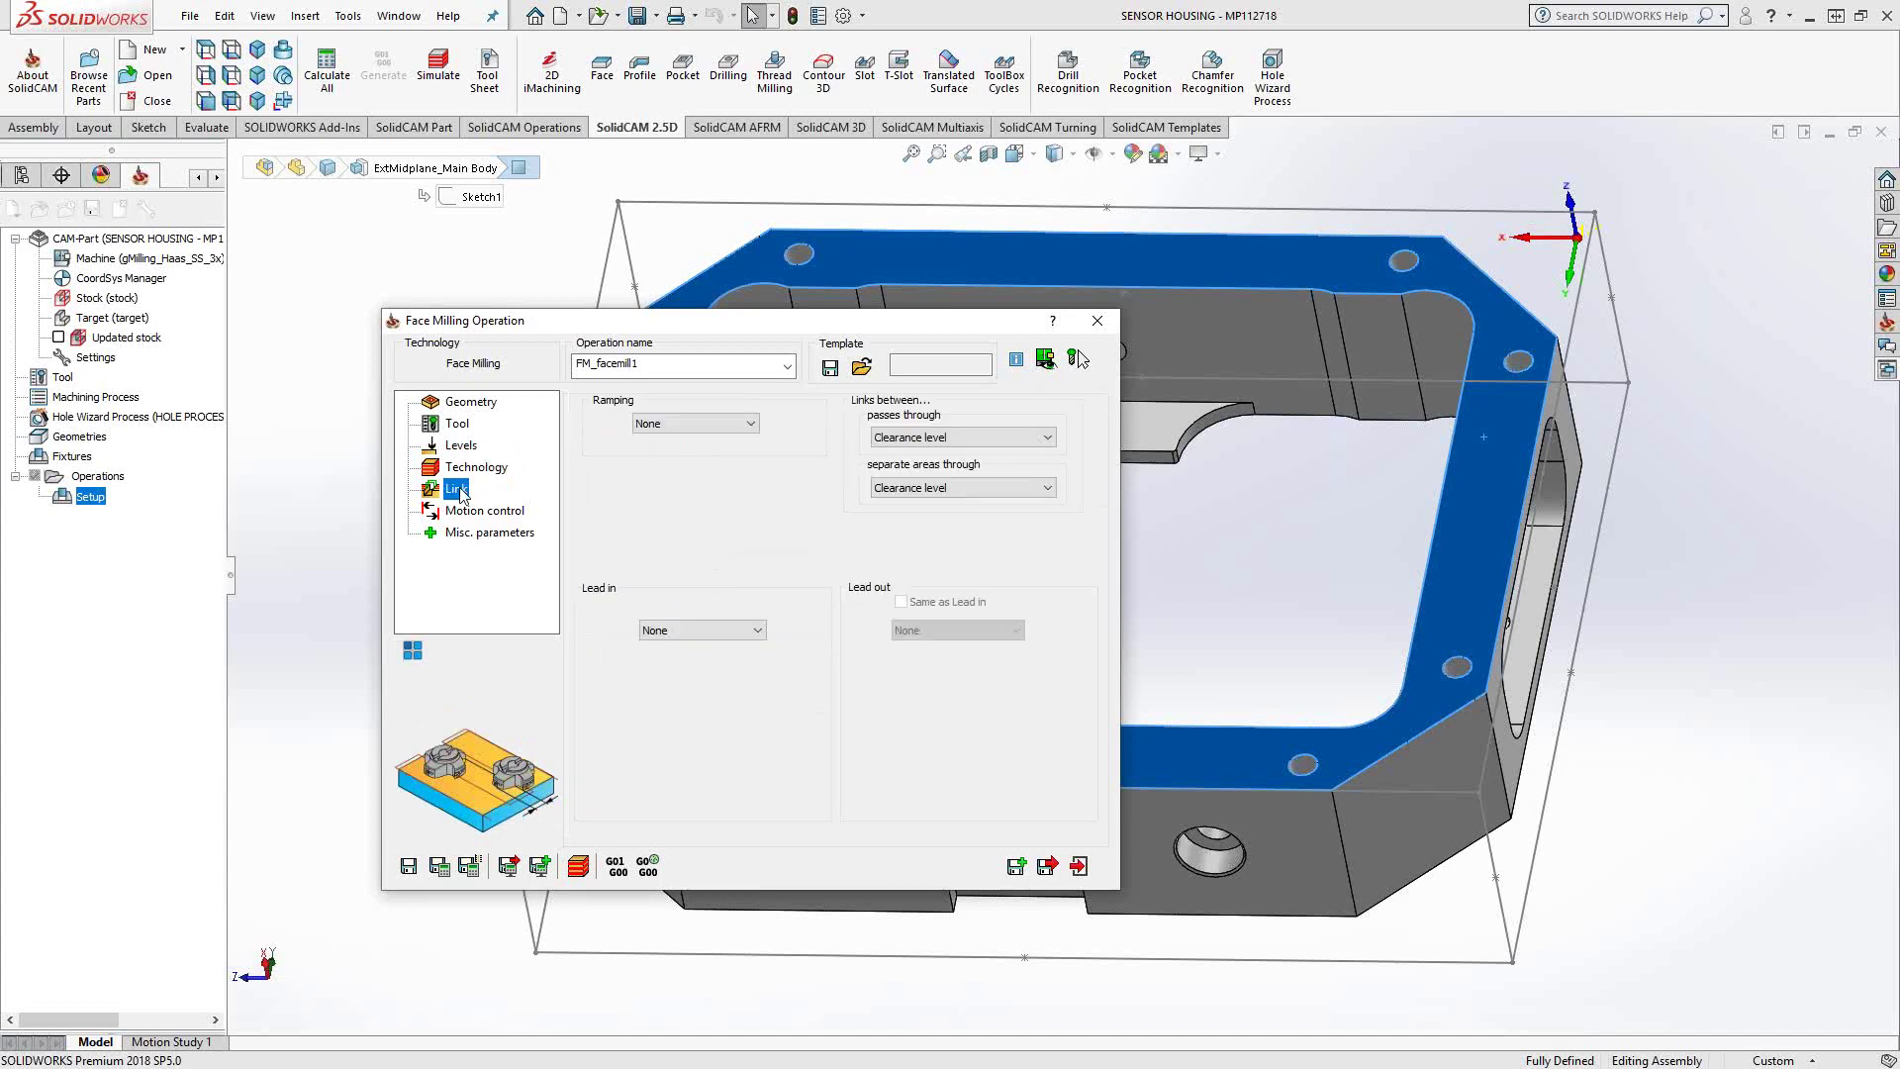
{"action": "left_click", "coordinate": [751, 424]}
{"action": "left_click", "coordinate": [752, 433]}
{"action": "left_click", "coordinate": [755, 631]}
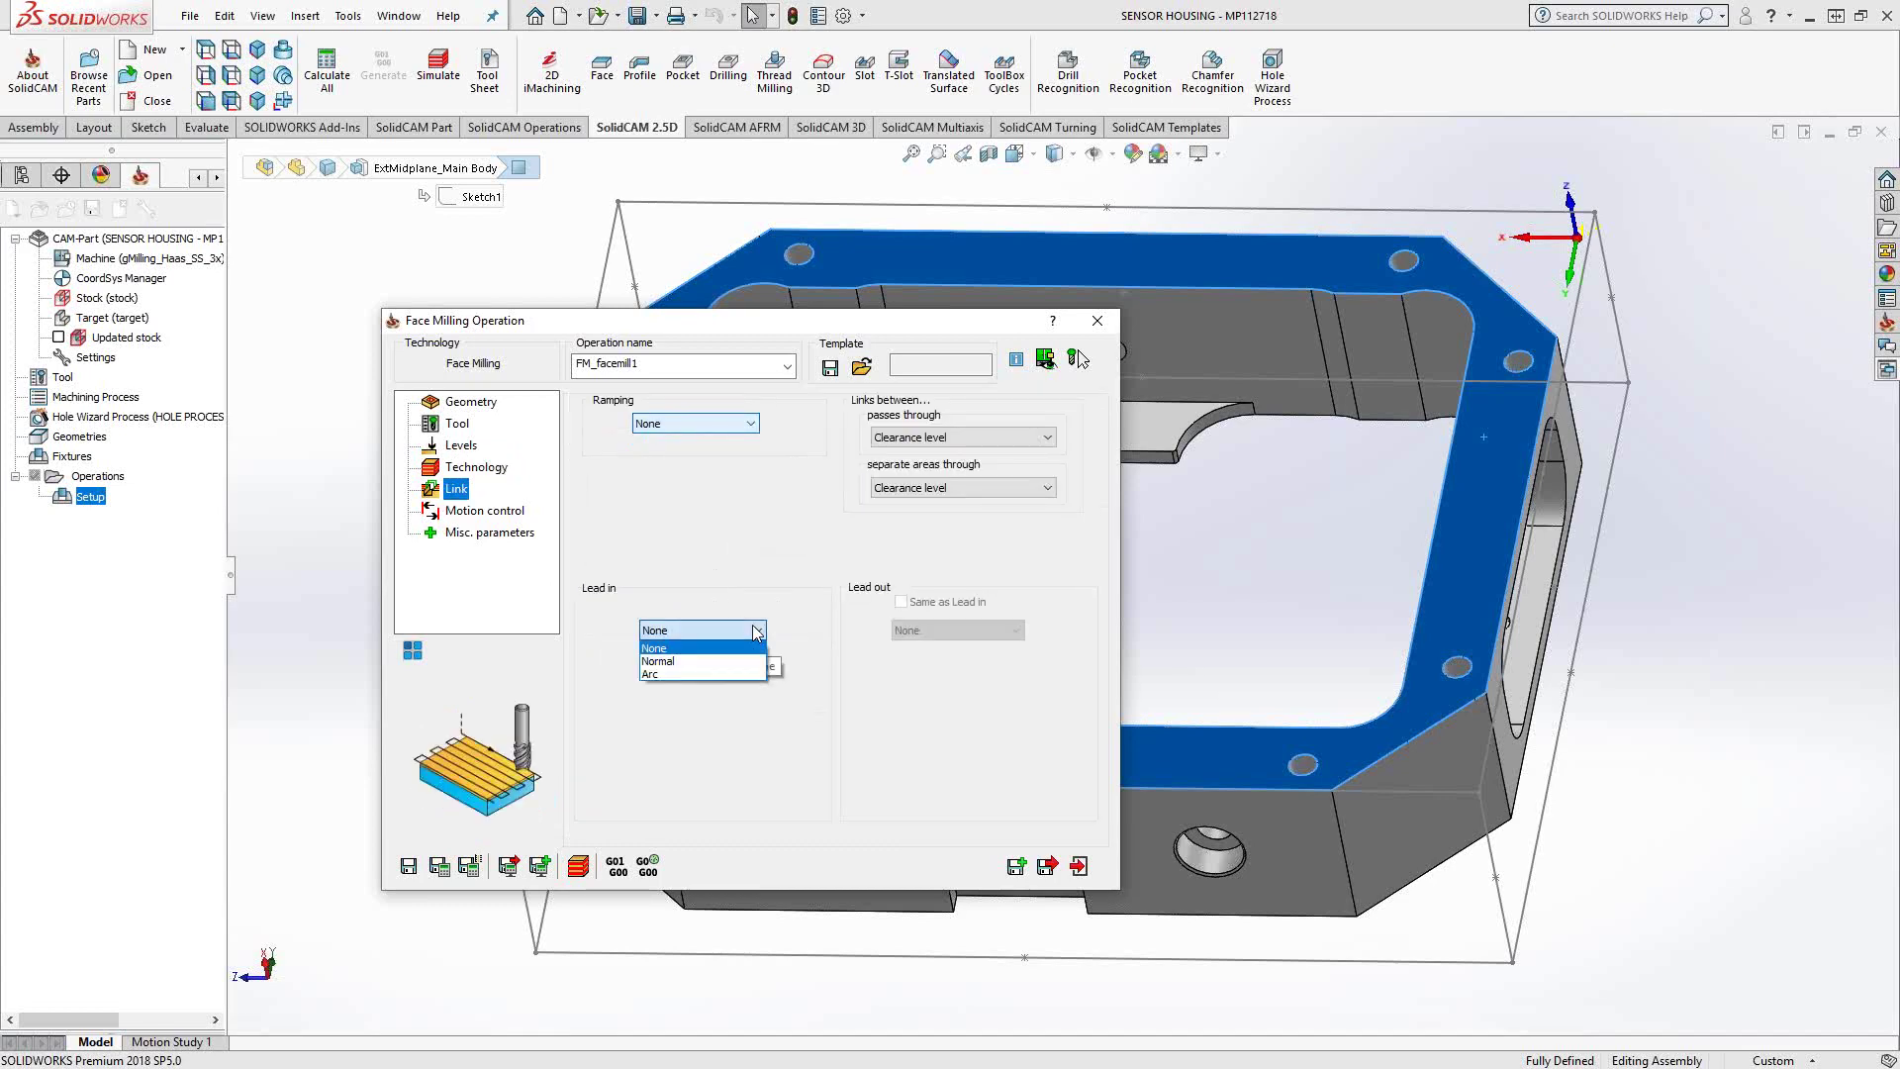
{"action": "left_click", "coordinate": [756, 630]}
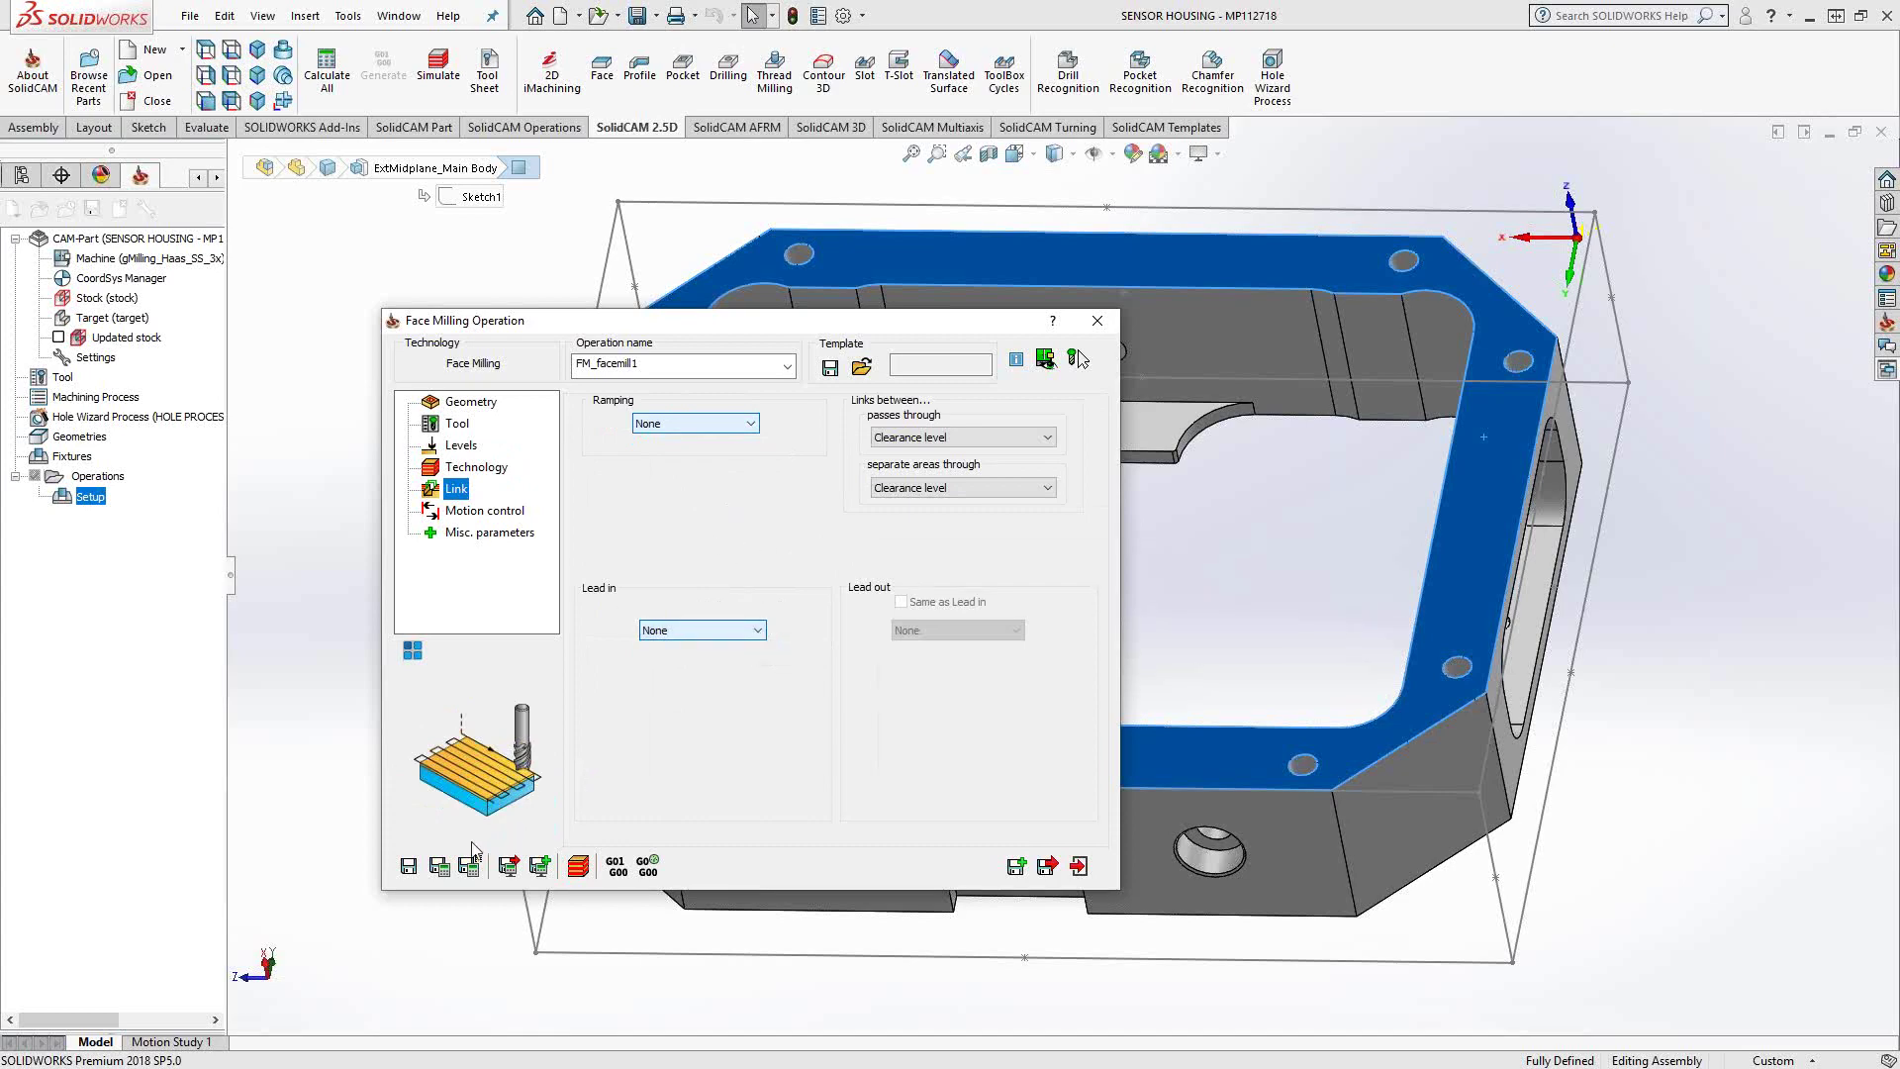
Step: Save and calculate the face milling operation, accepting an upper level above the CoordSys upper level
{"action": "left_click", "coordinate": [439, 867]}
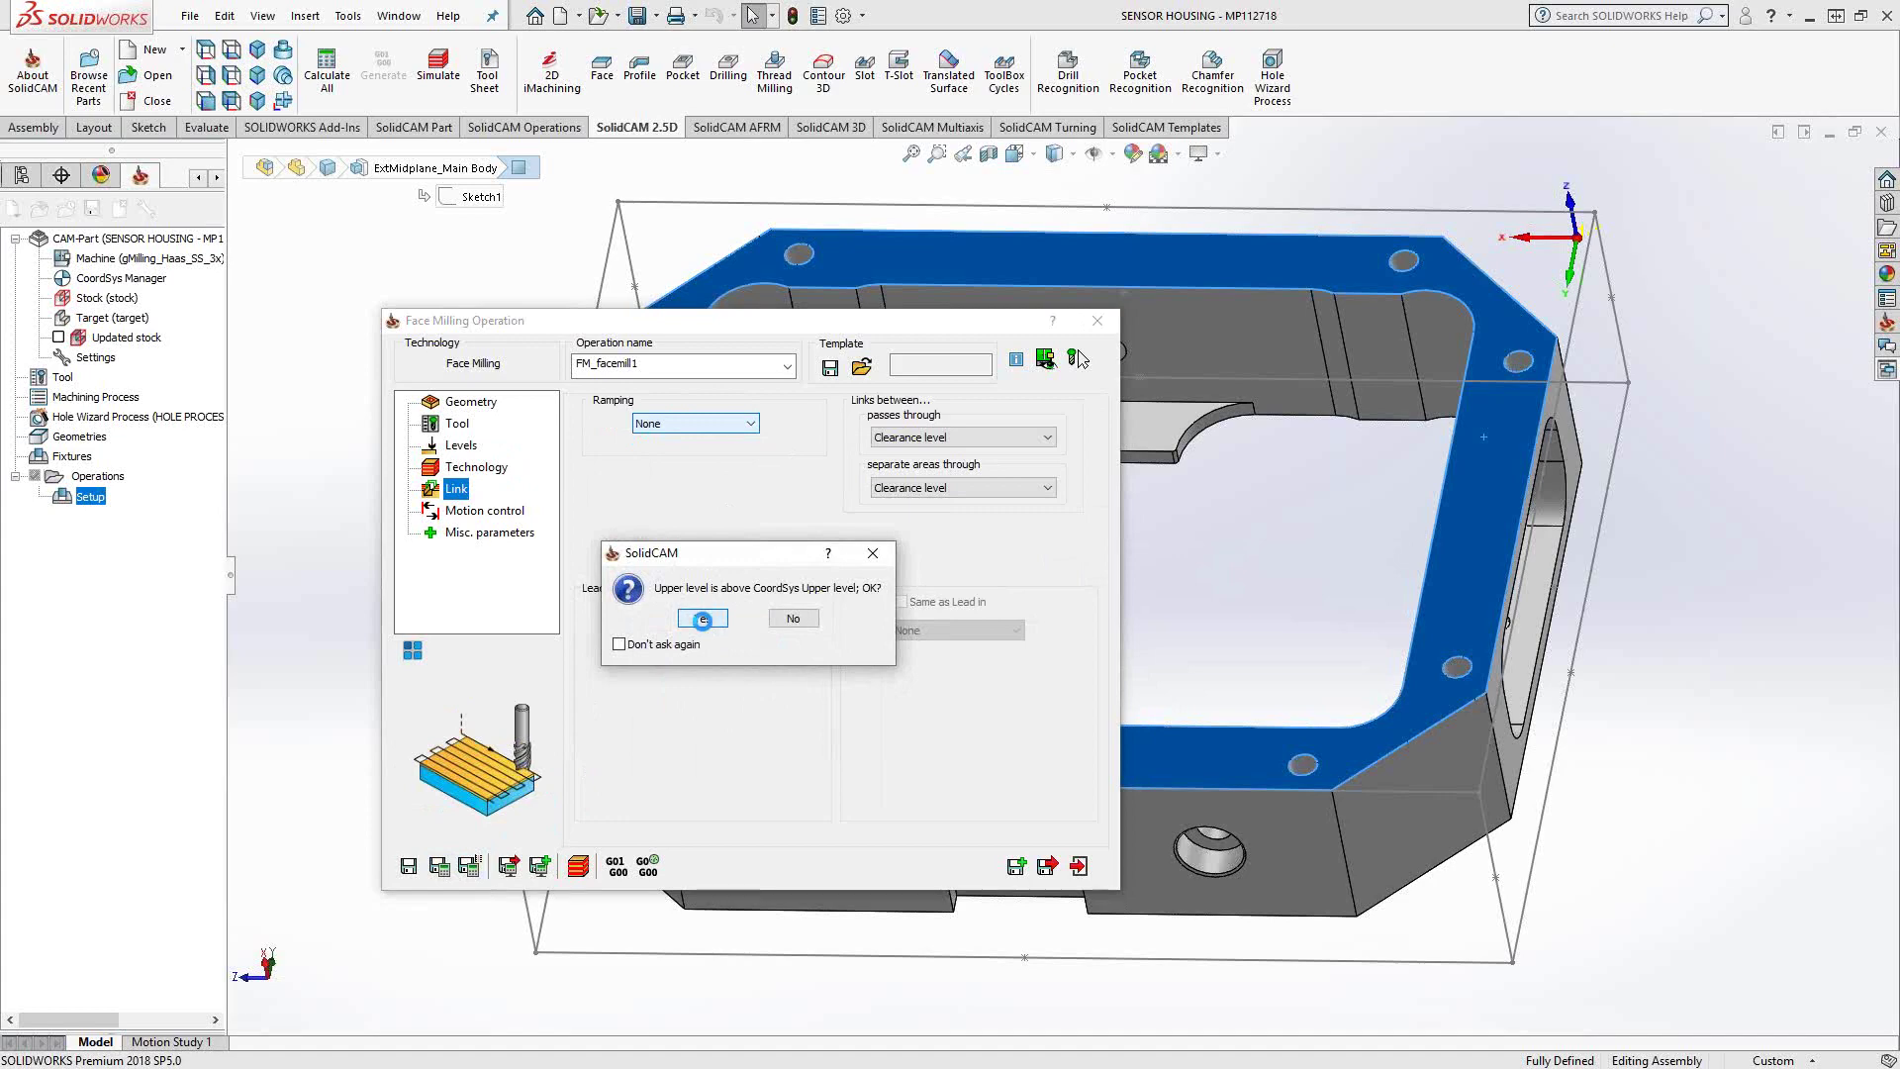
{"action": "left_click", "coordinate": [704, 612]}
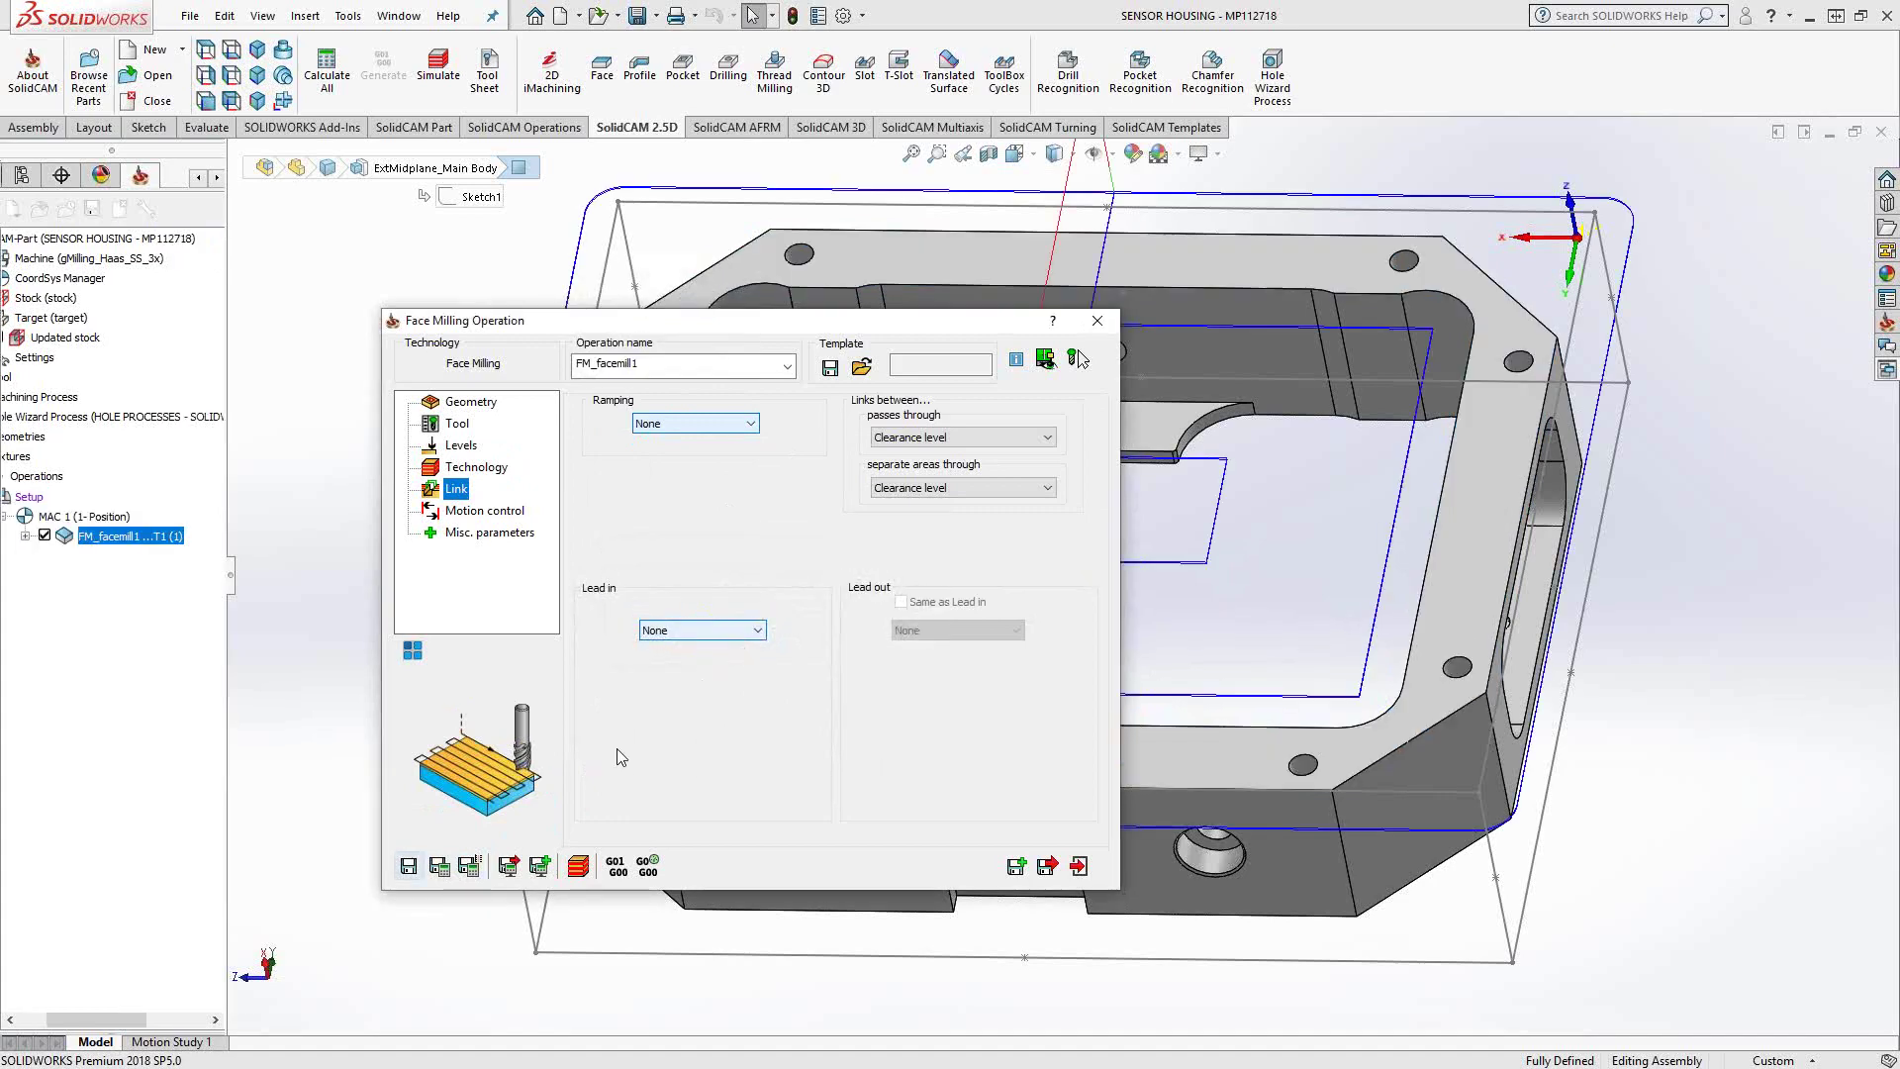
{"action": "left_click", "coordinate": [408, 867]}
{"action": "left_click", "coordinate": [441, 867]}
Step: Simulate the face milling in SolidVerify, first at full speed and again at a slow speed, and exit the simulation
{"action": "left_click", "coordinate": [578, 868]}
{"action": "left_click", "coordinate": [703, 620]}
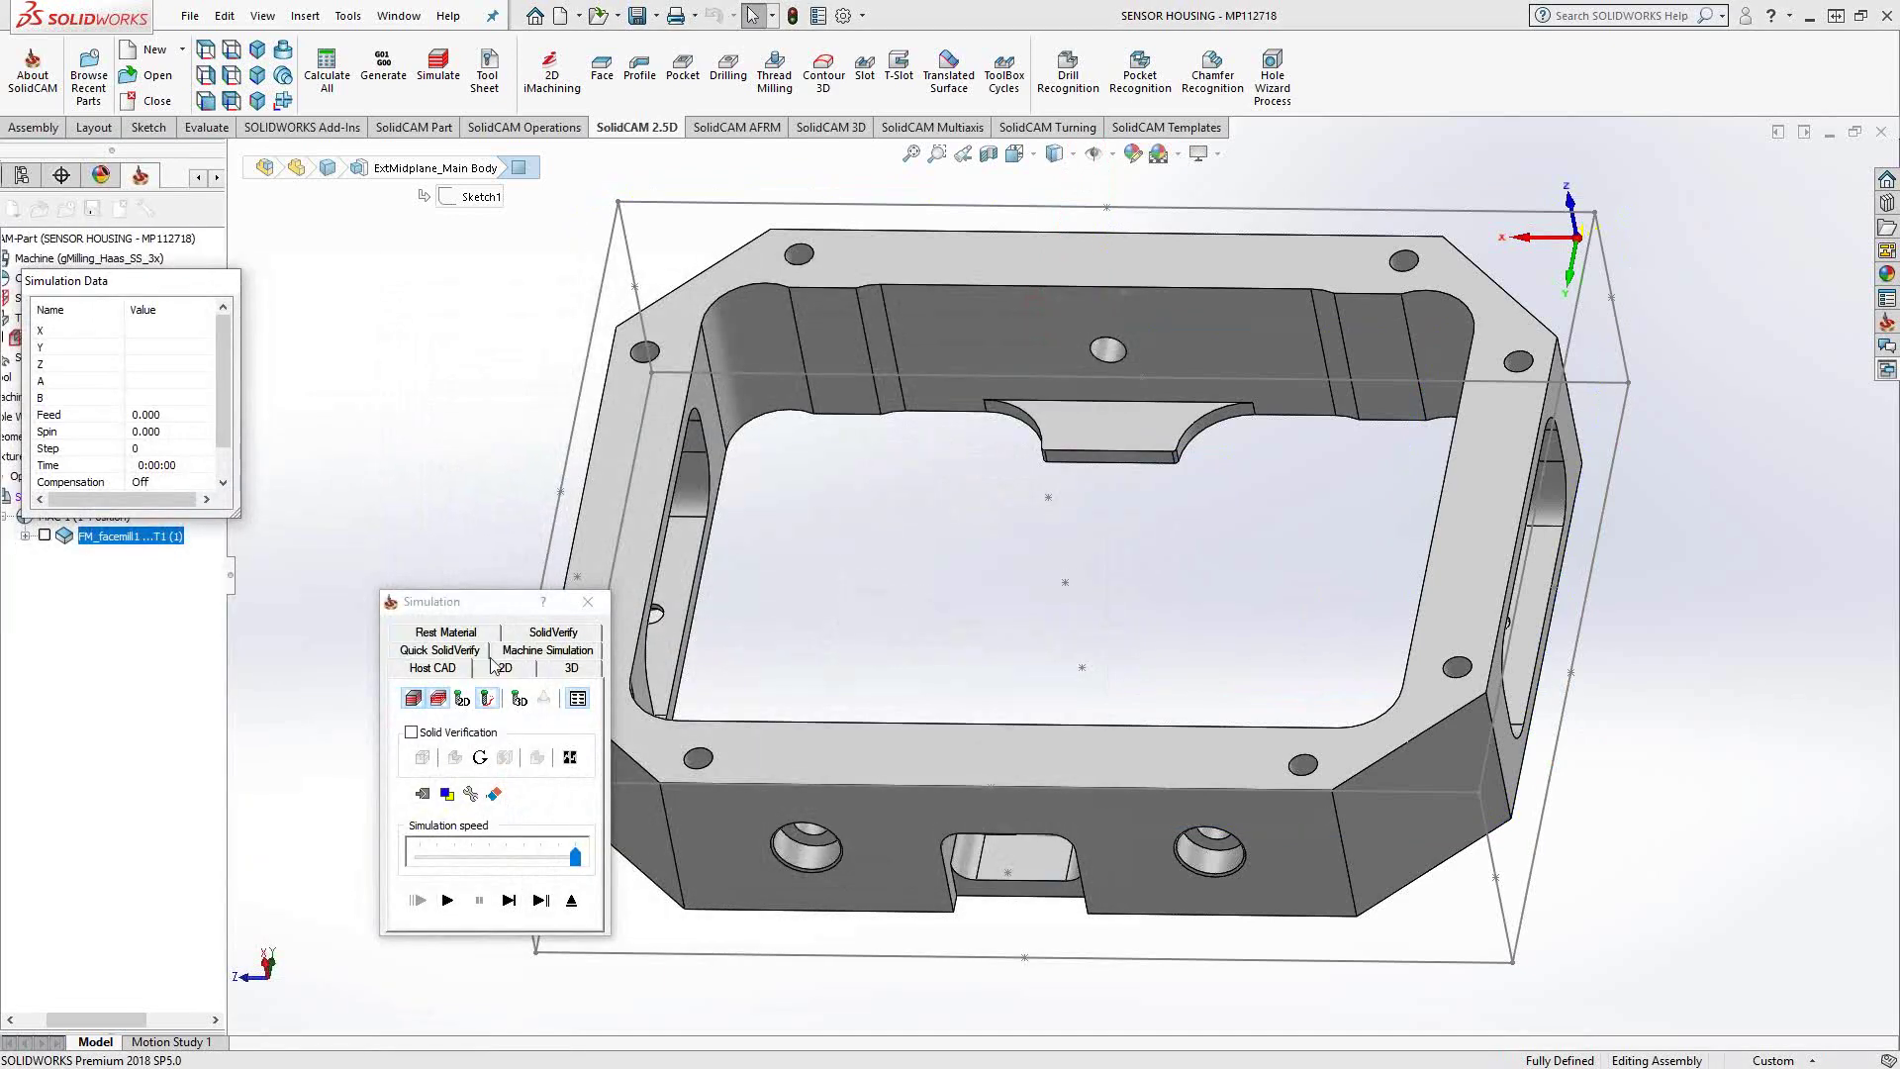
{"action": "left_click", "coordinate": [539, 639]}
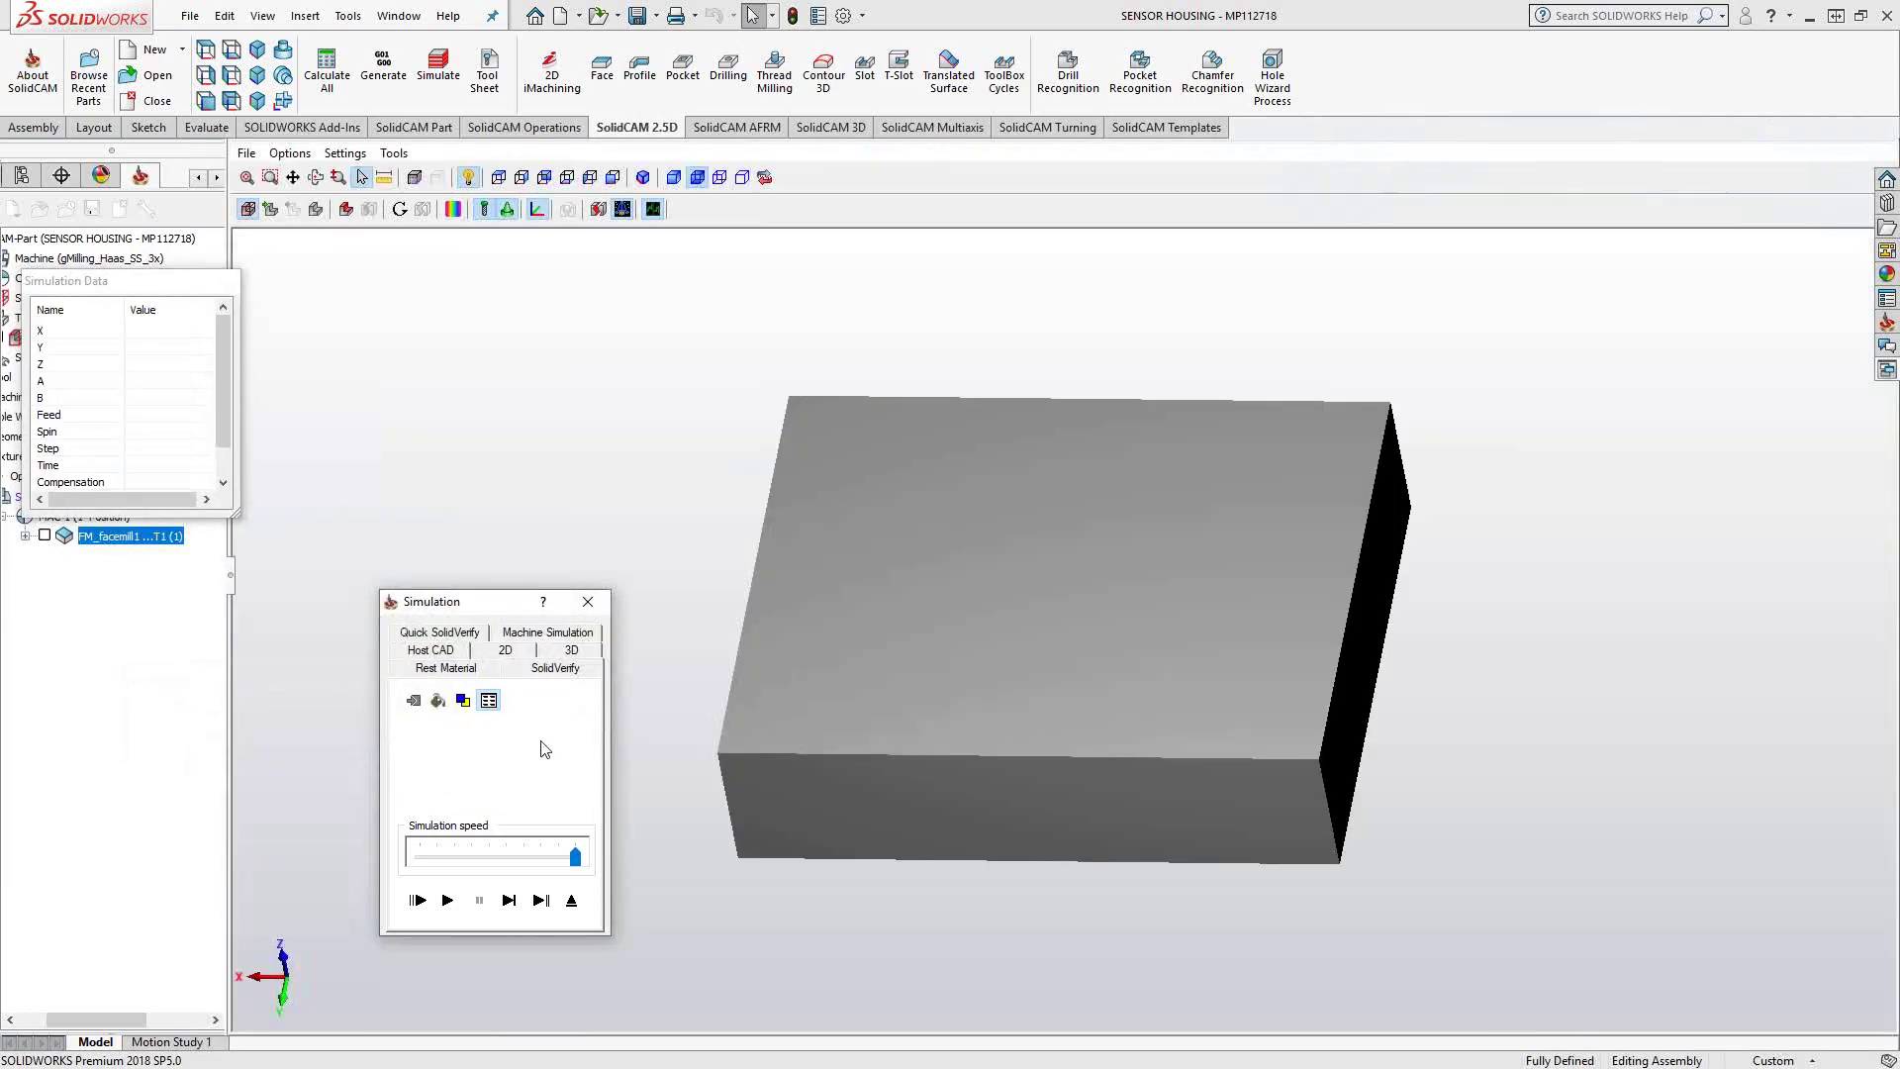
{"action": "left_click", "coordinate": [448, 901]}
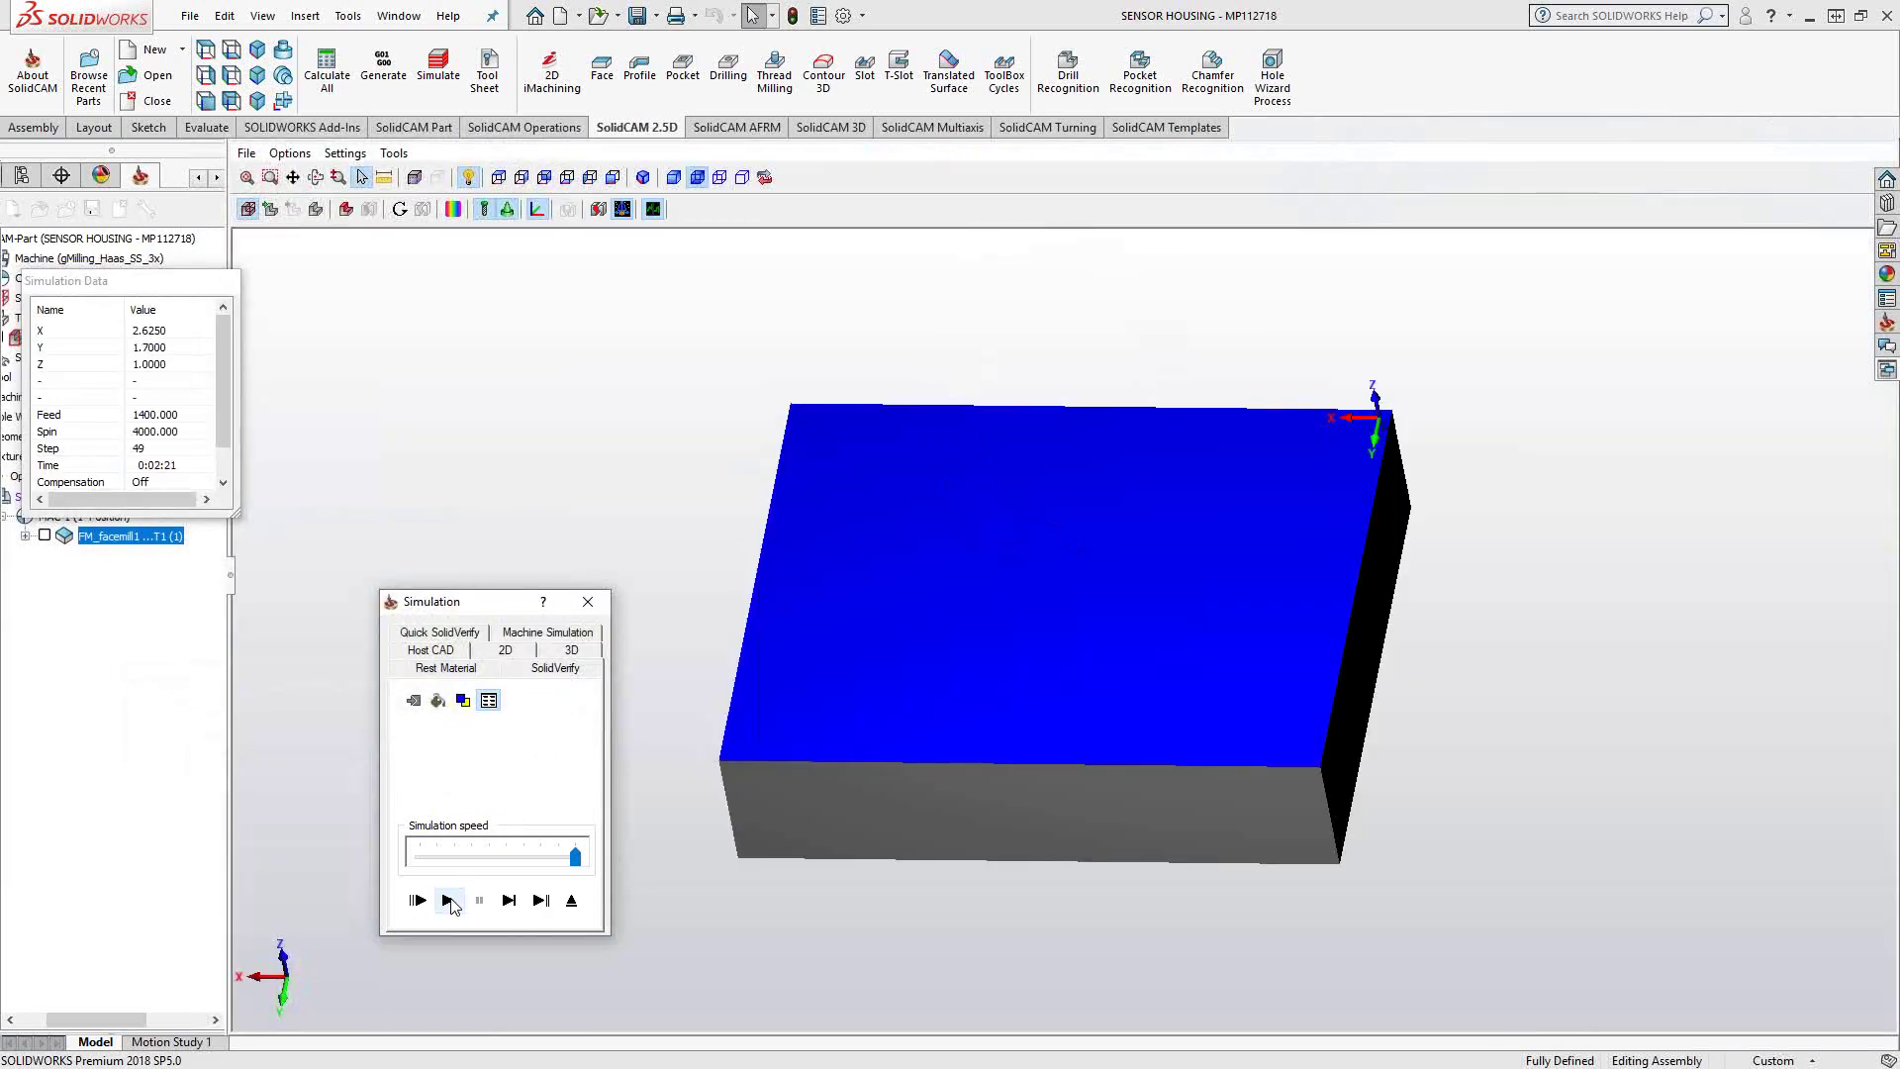
{"action": "left_click_drag", "start_coordinate": [575, 857], "coordinate": [420, 857]}
{"action": "left_click", "coordinate": [448, 901]}
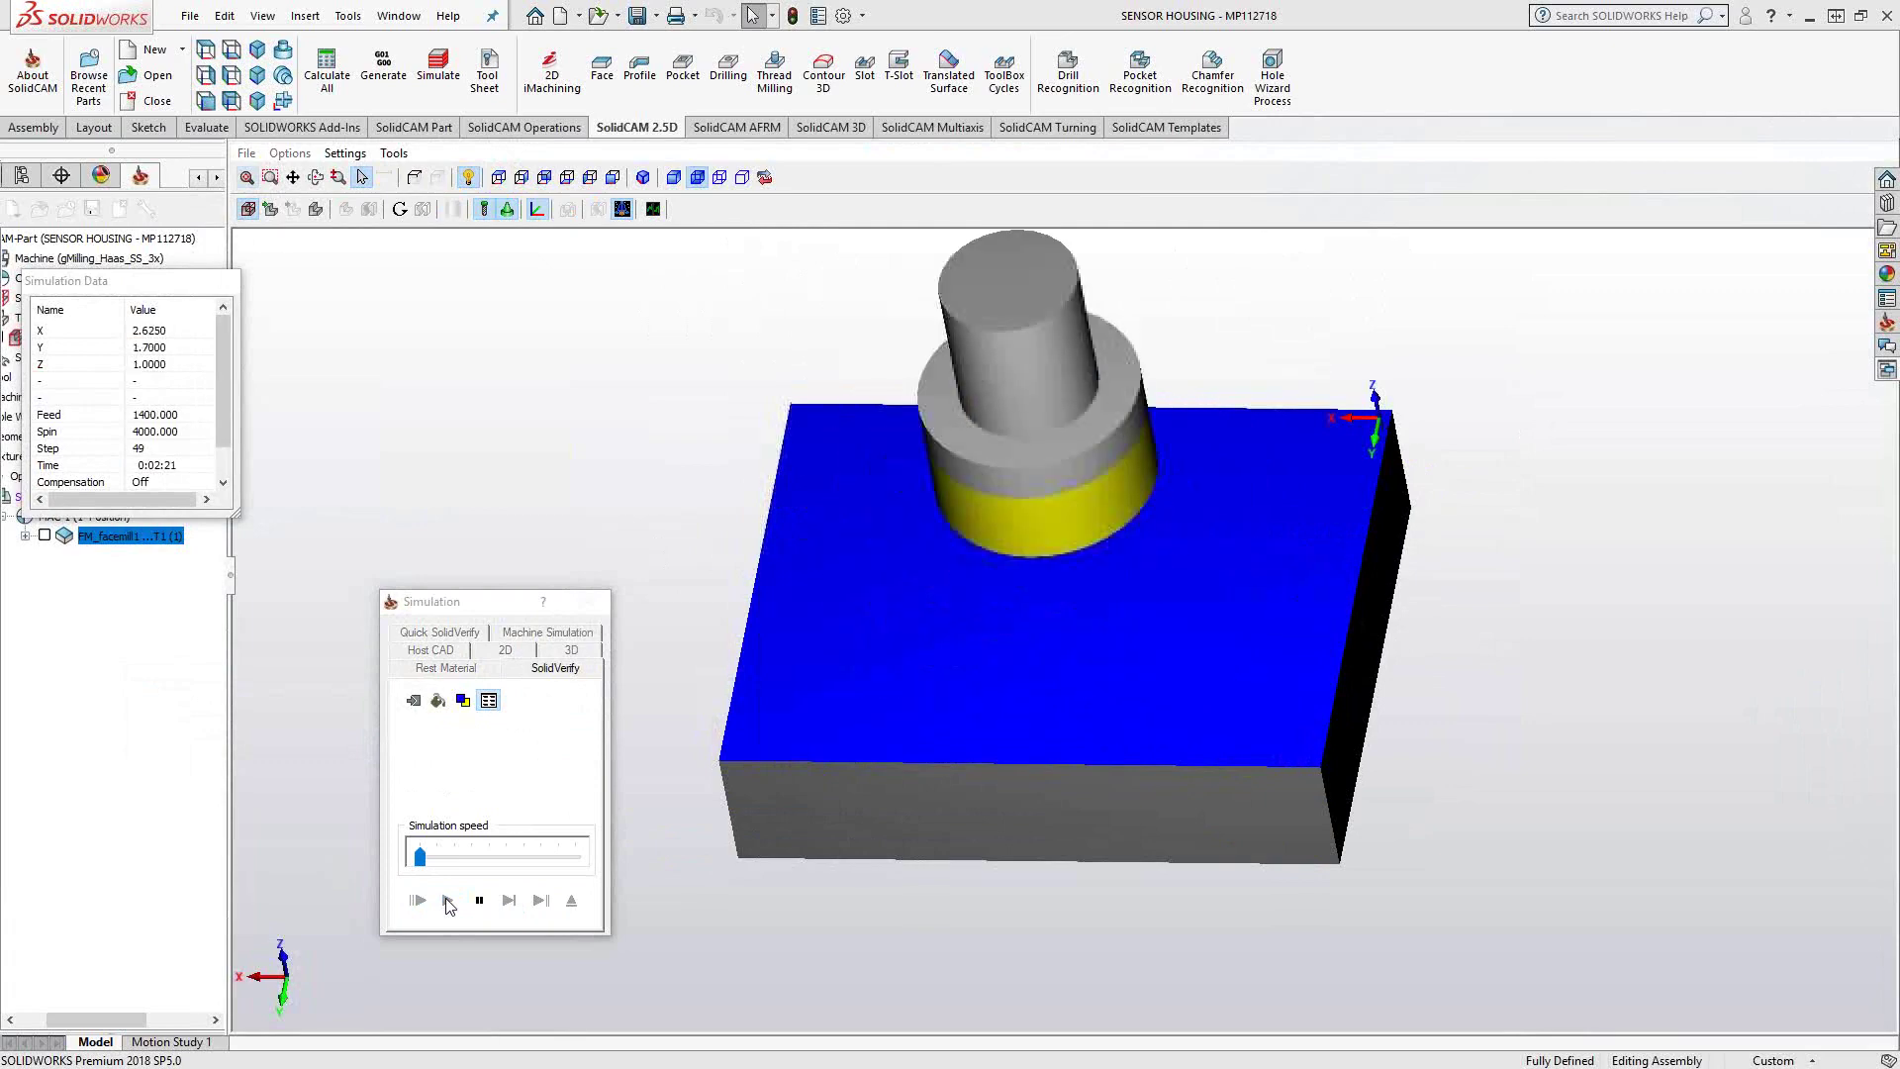
{"action": "left_click", "coordinate": [571, 901]}
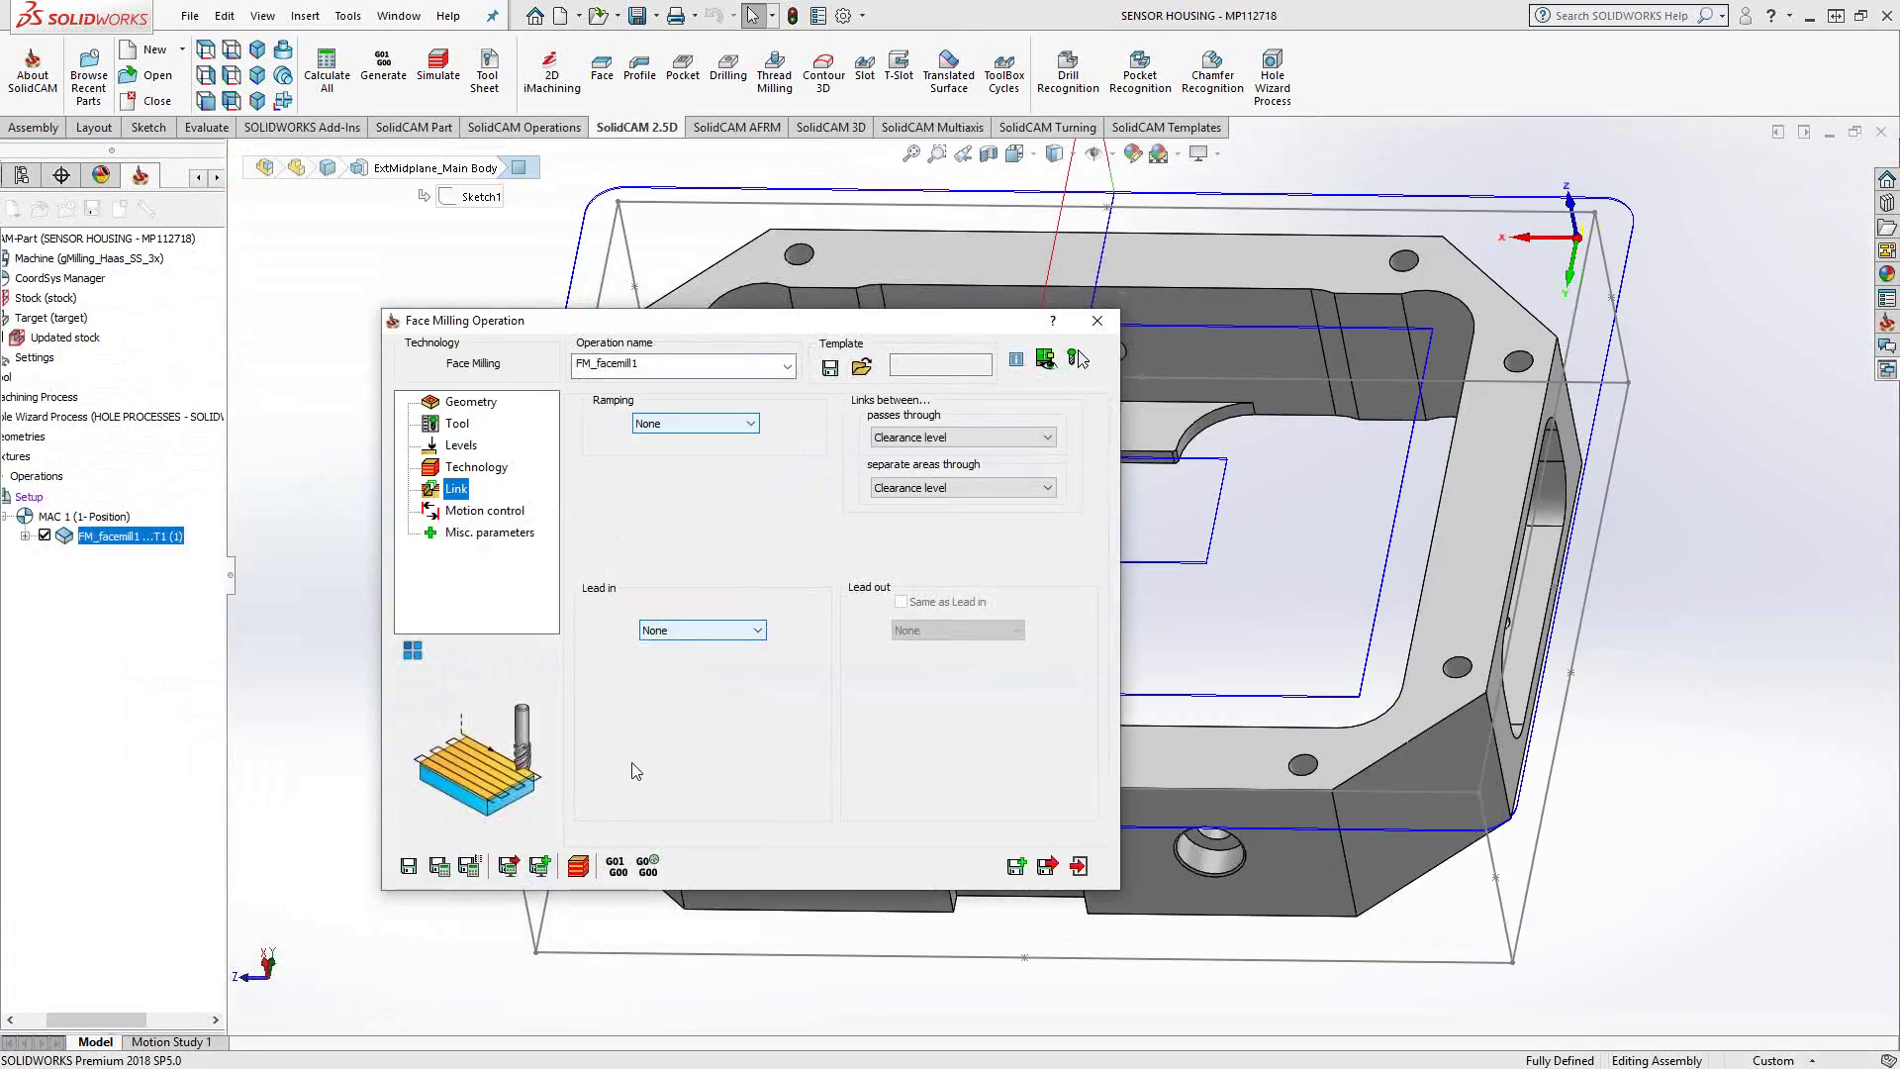
Step: Generate the G-code for the face milling operation, and close the code listing and the operation
{"action": "left_click", "coordinate": [615, 869]}
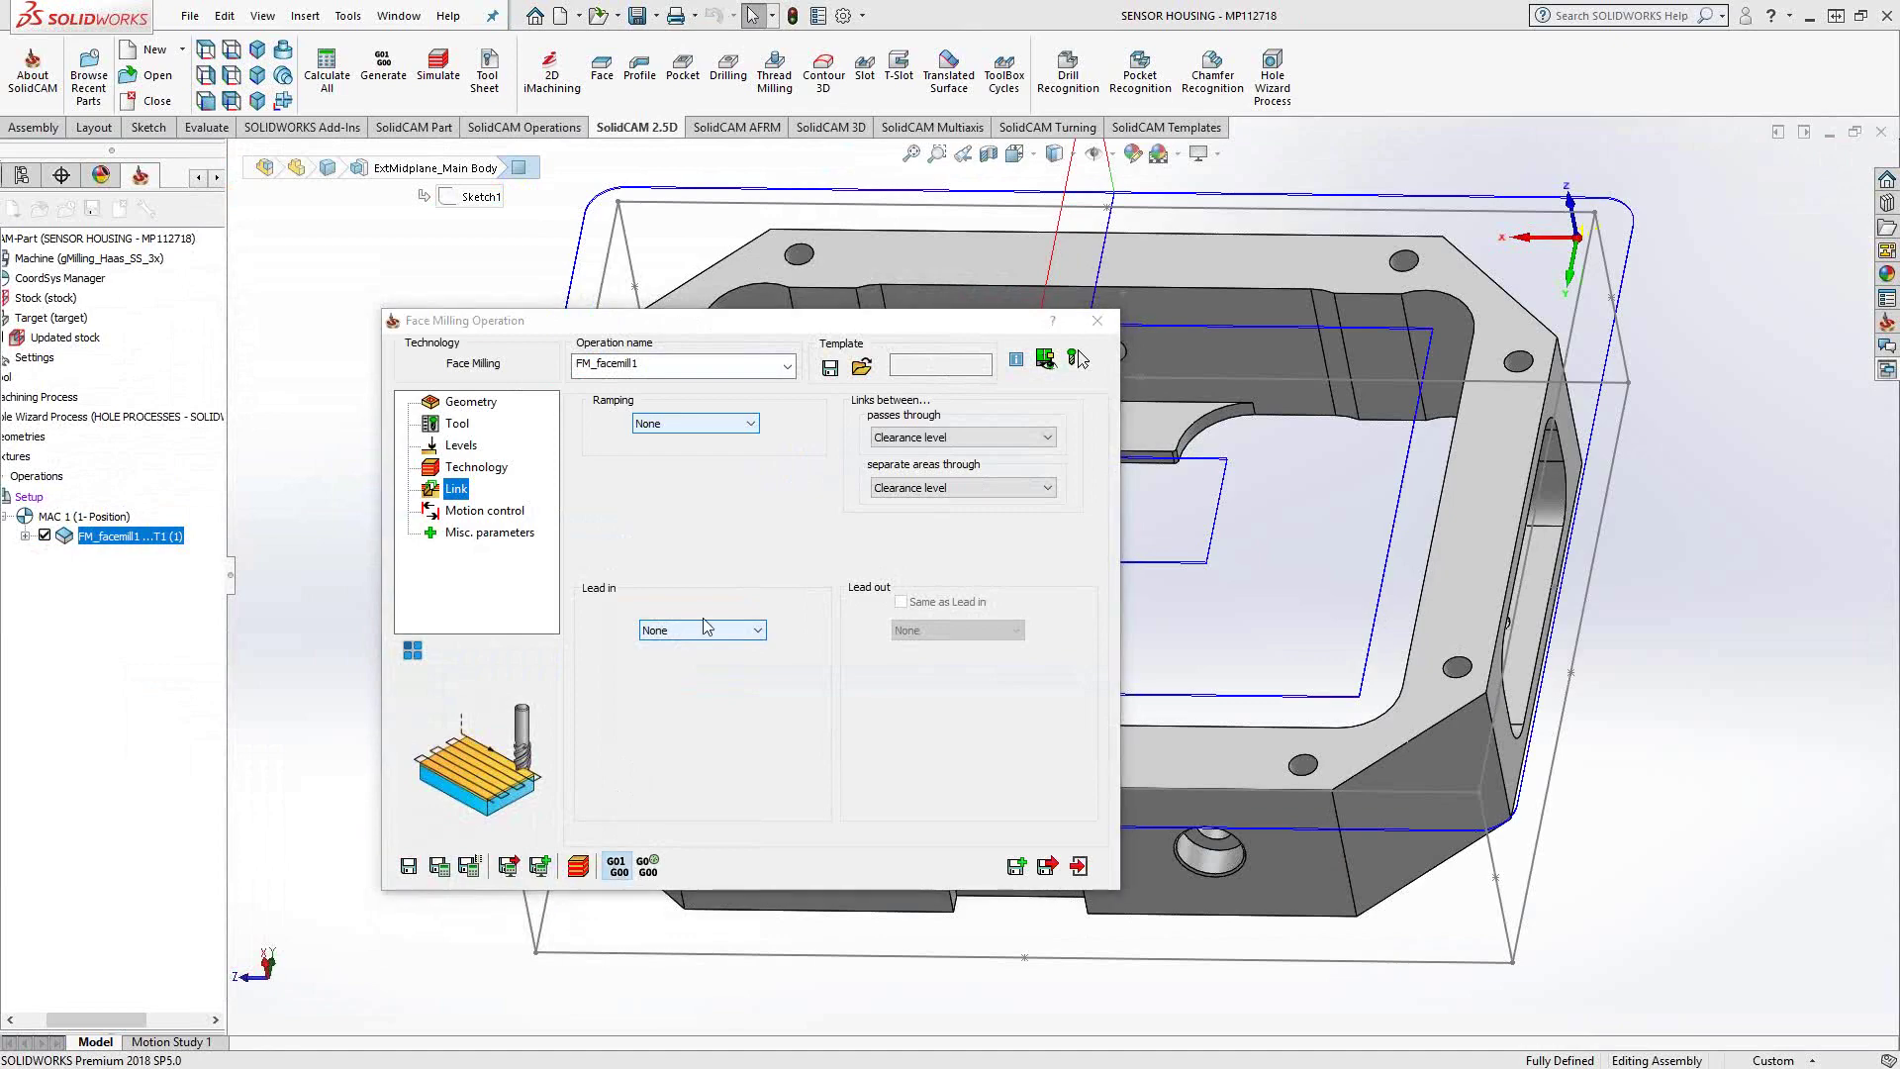
{"action": "left_click", "coordinate": [713, 626]}
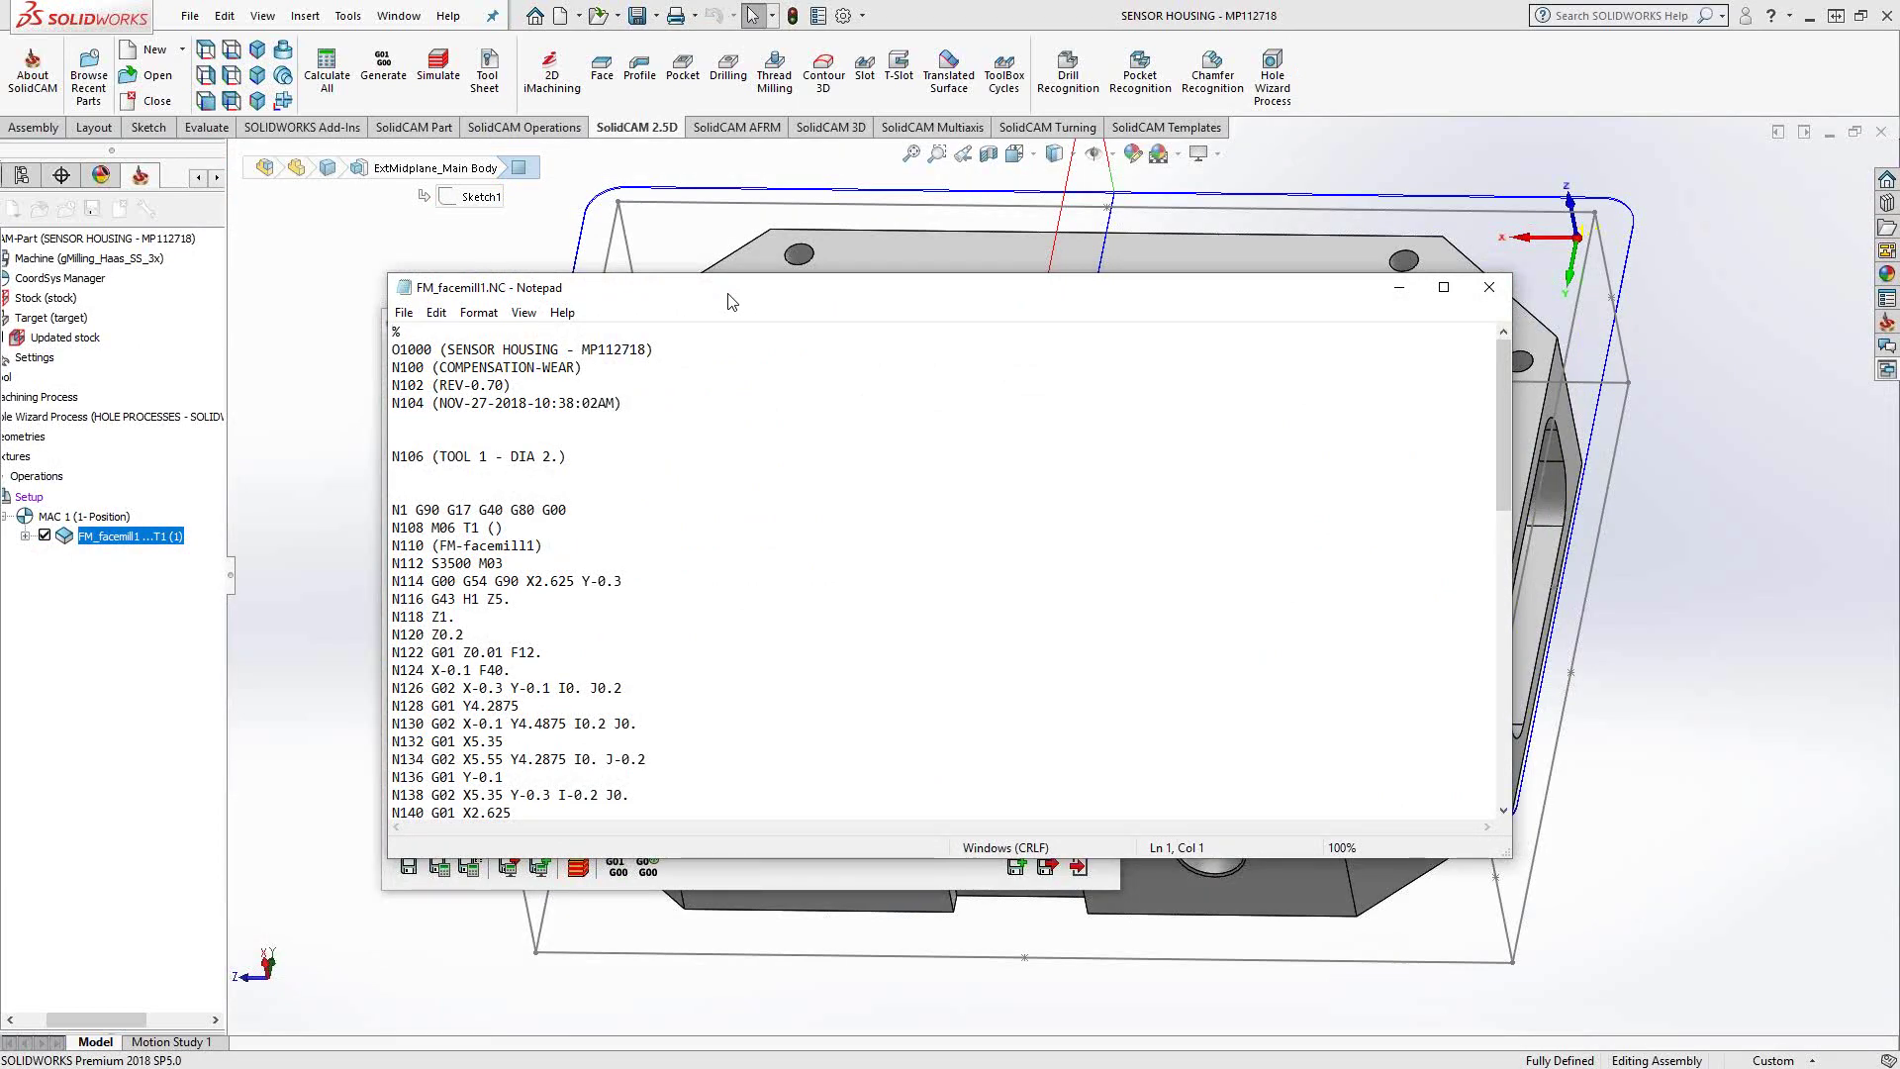
{"action": "left_click", "coordinate": [1489, 287]}
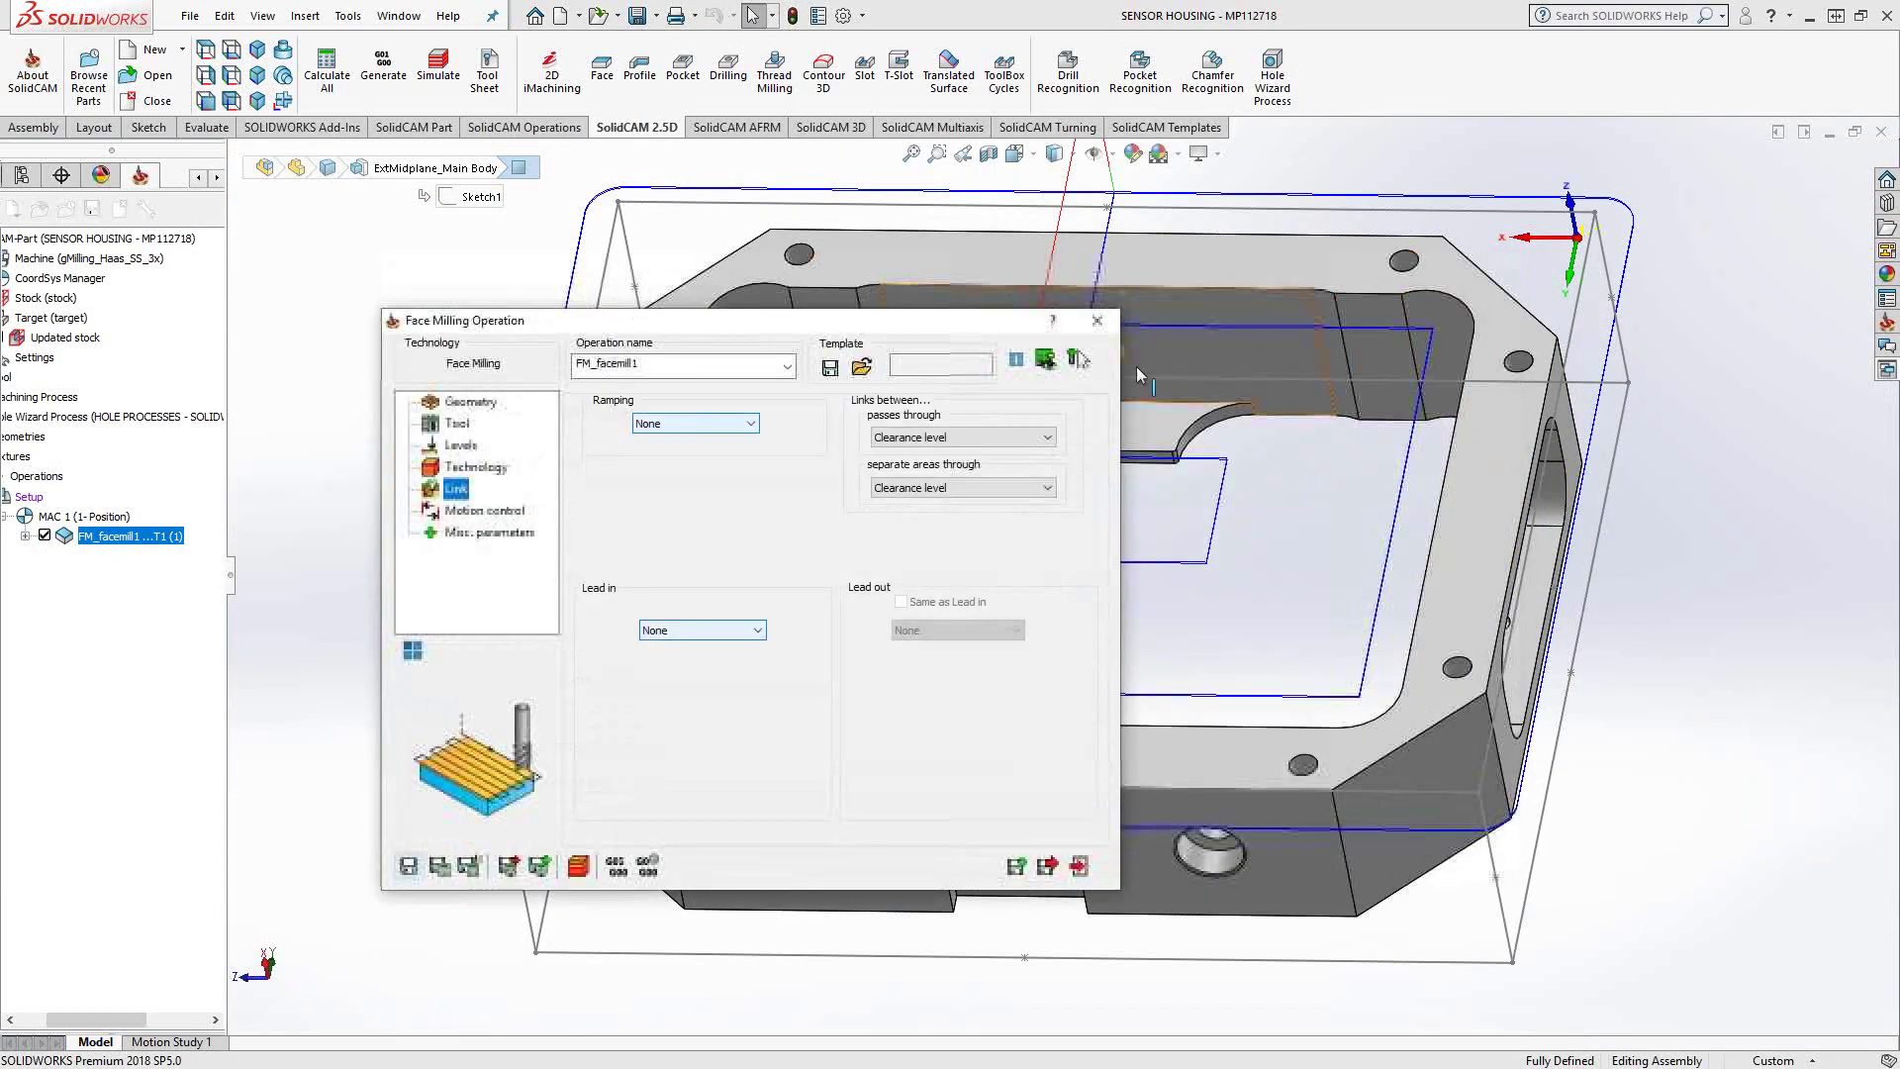
{"action": "left_click", "coordinate": [1097, 320]}
Step: Examine the calculated contour tool path over the housing, including its approach, entry and two closely spaced depth passes
{"action": "middle_click_drag", "start_coordinate": [1049, 327], "coordinate": [1022, 426]}
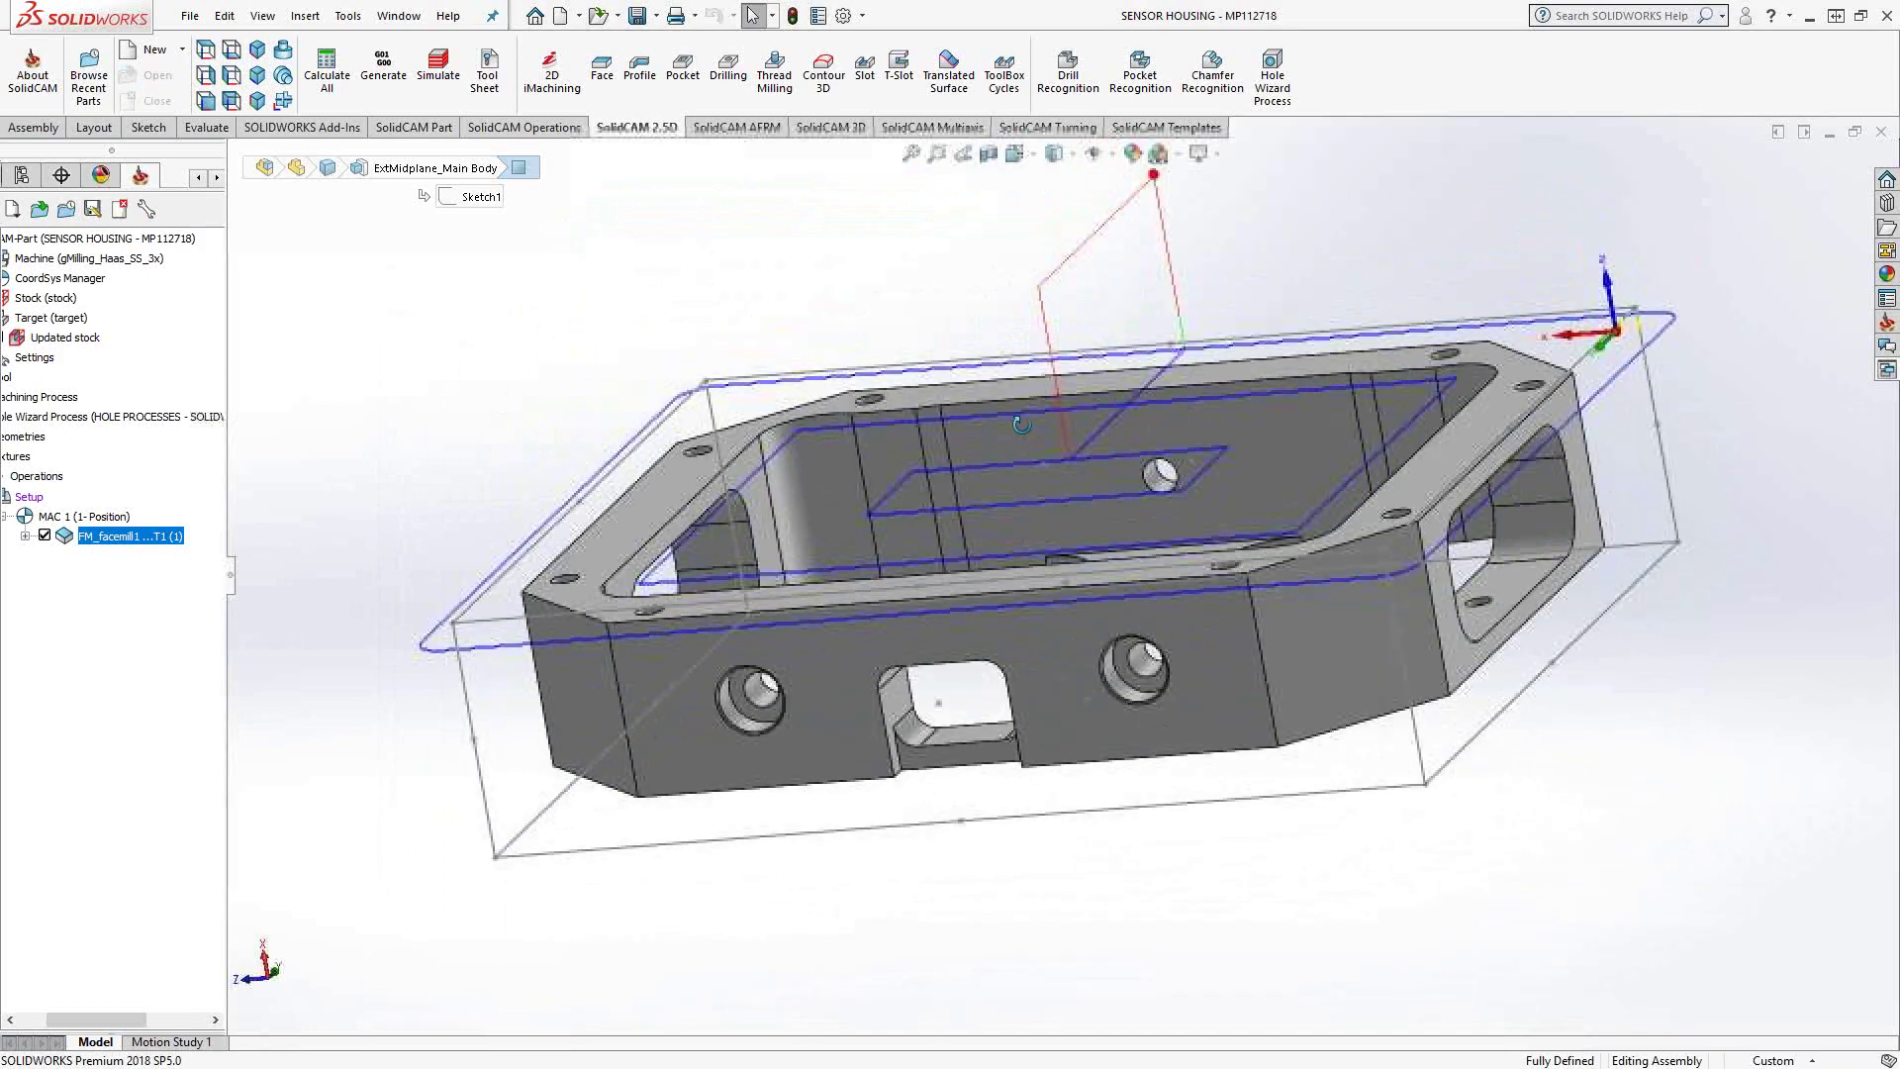
{"action": "scroll", "coordinate": [1030, 441], "scroll_direction": "up", "scroll_amount": 3}
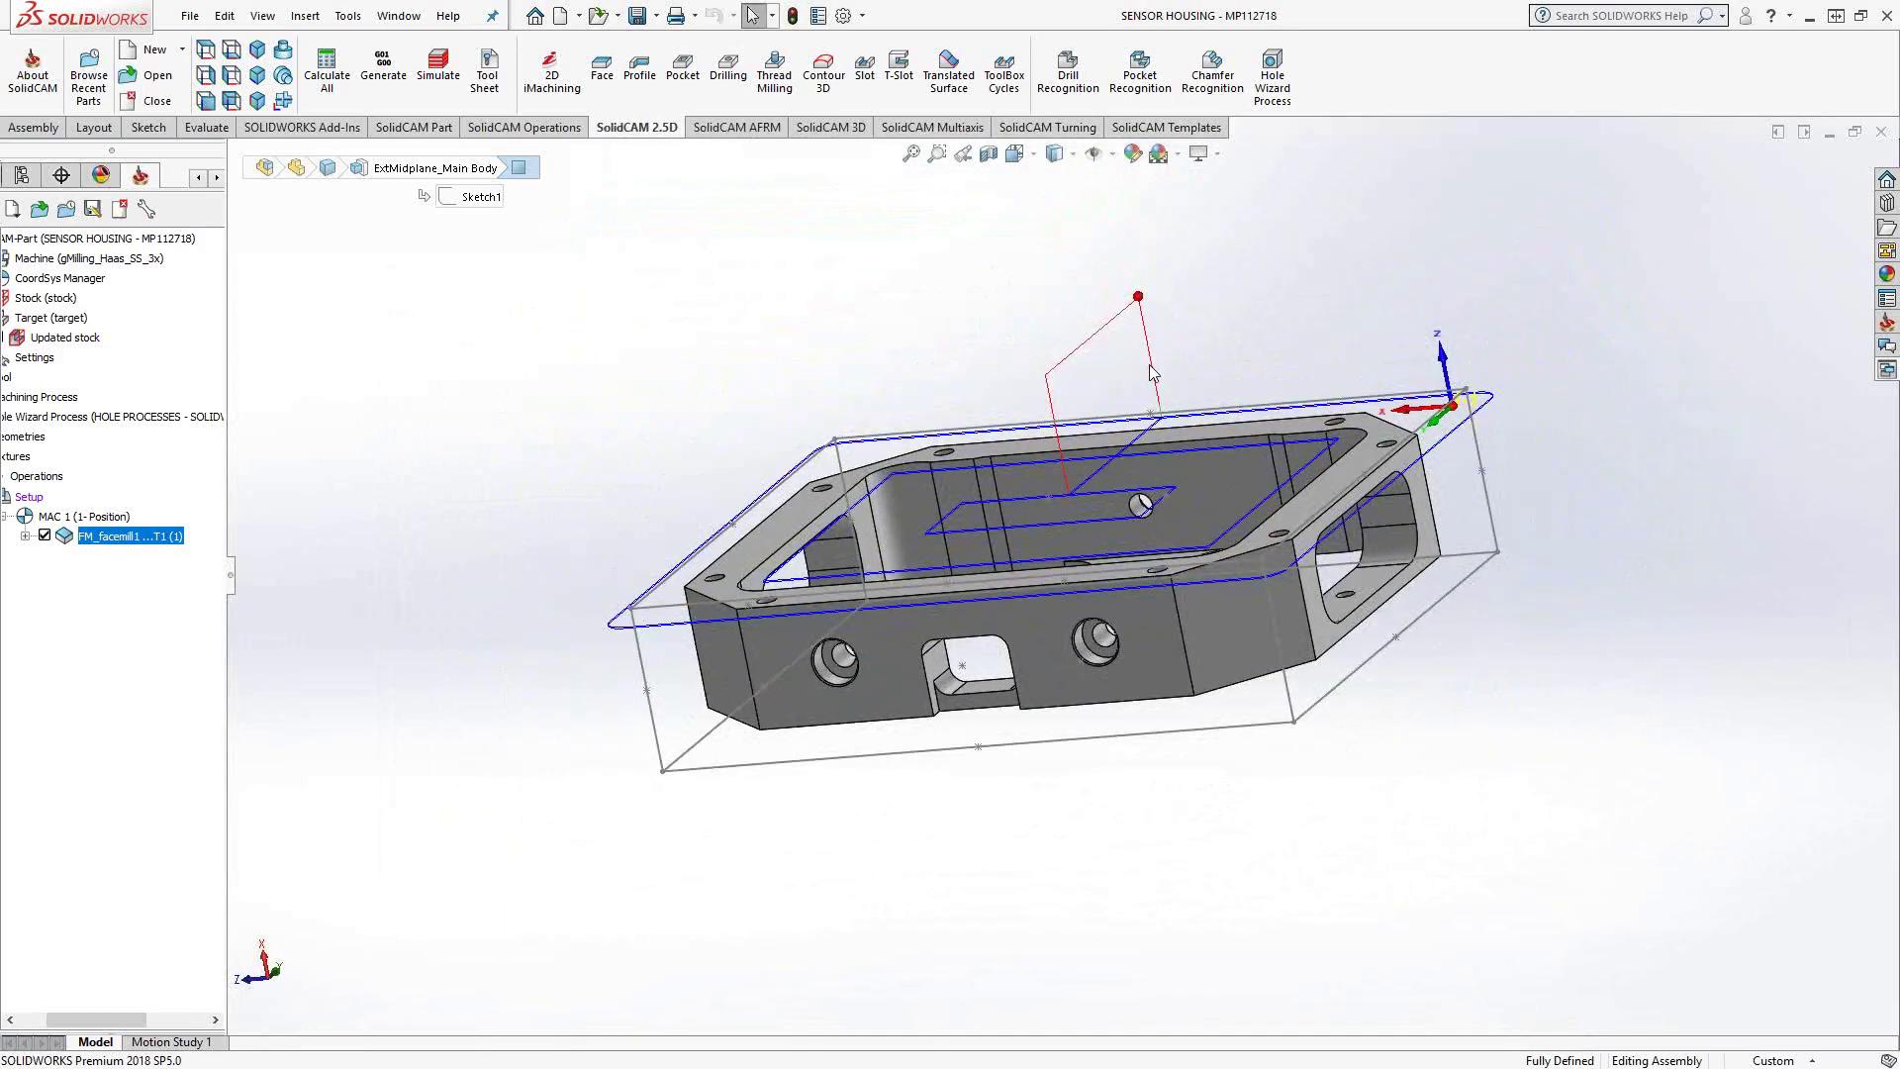
{"action": "scroll", "coordinate": [1155, 392], "scroll_direction": "down", "scroll_amount": 2}
{"action": "scroll", "coordinate": [1138, 396], "scroll_direction": "down", "scroll_amount": 4}
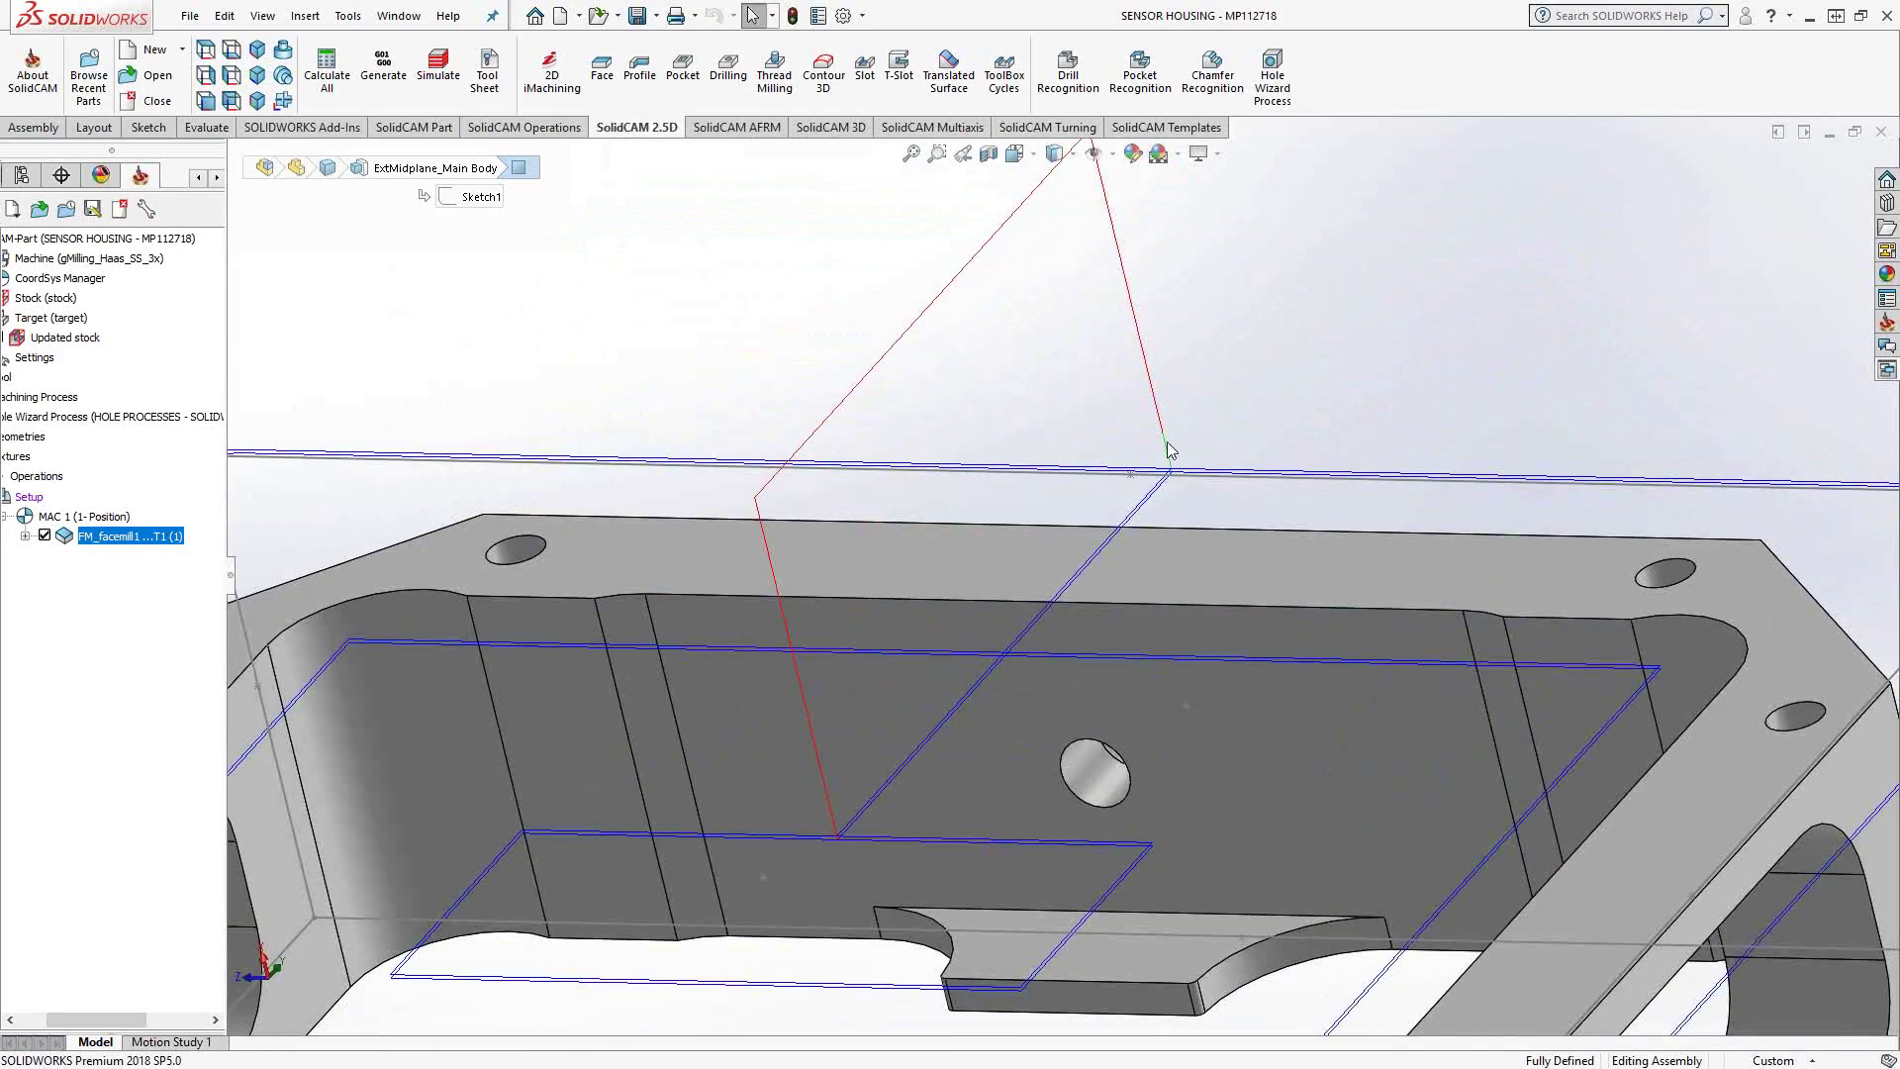
{"action": "scroll", "coordinate": [1168, 463], "scroll_direction": "down", "scroll_amount": 3}
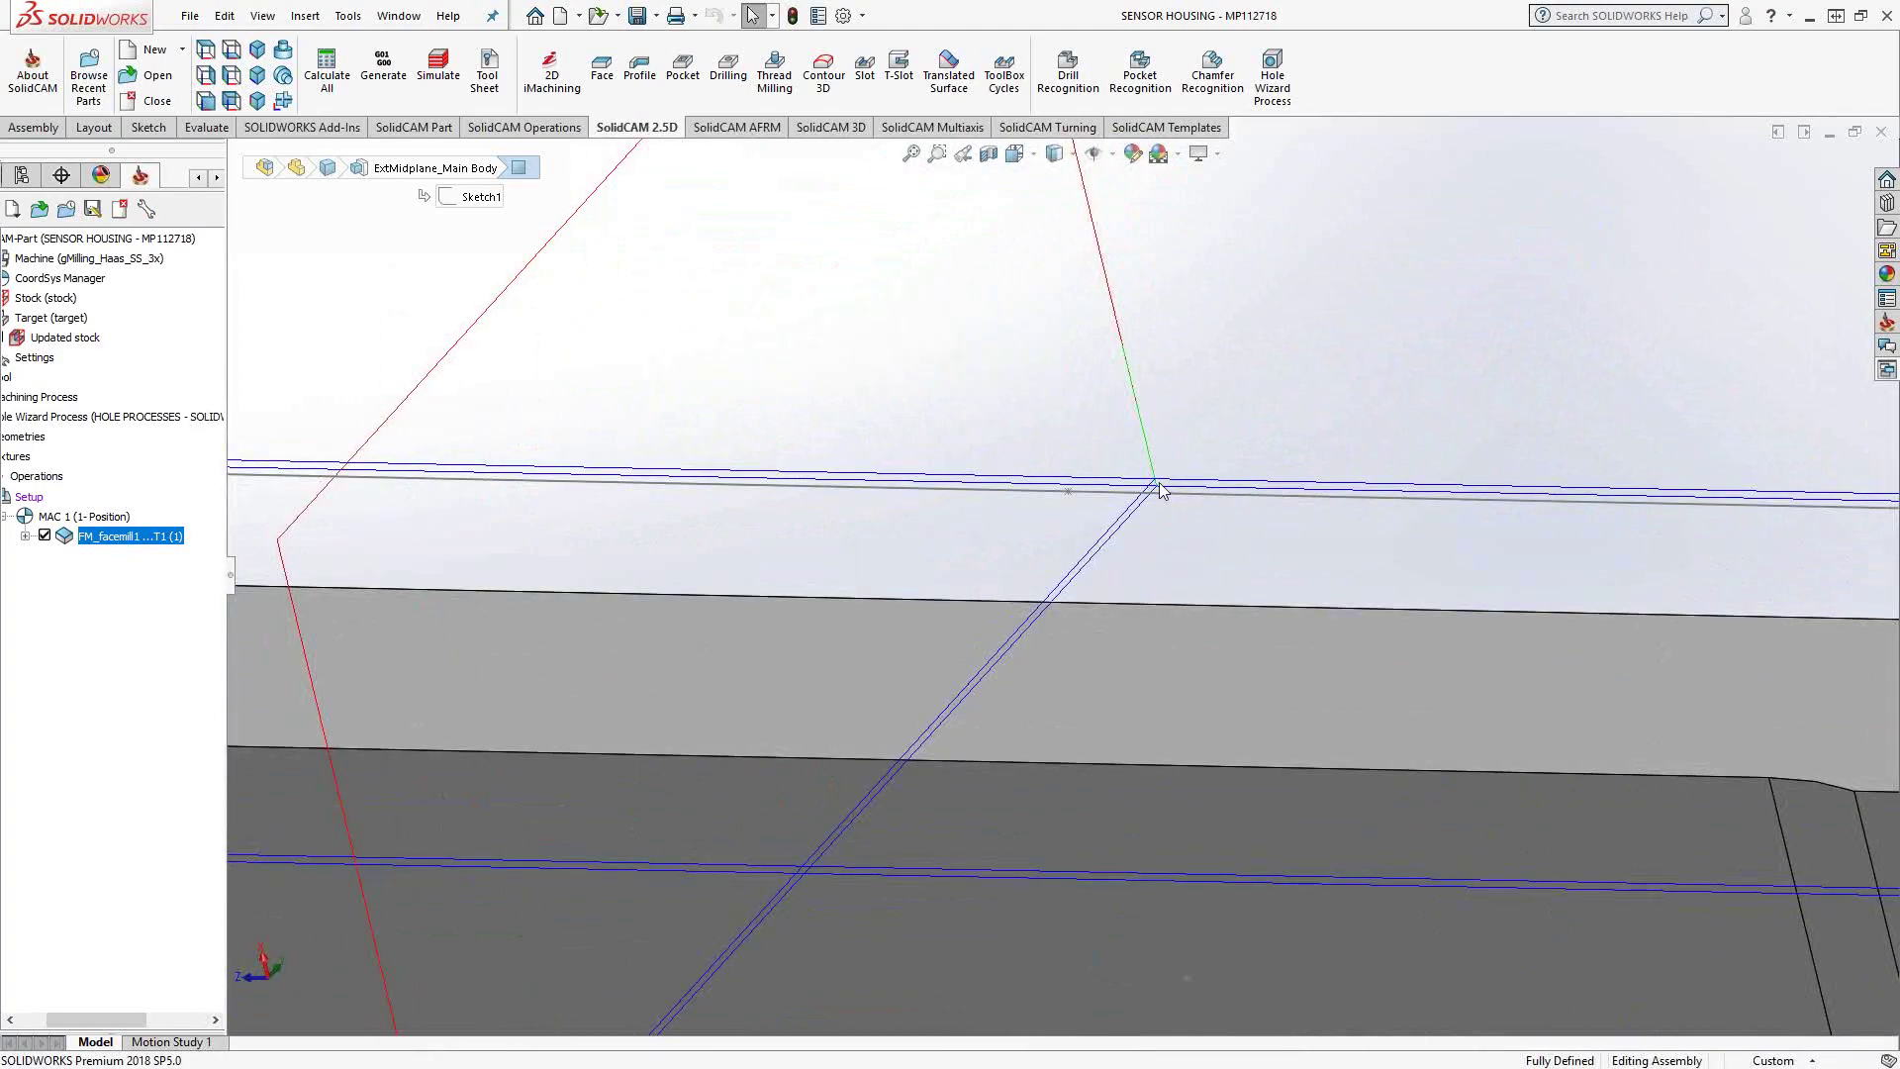
{"action": "scroll", "coordinate": [1159, 483], "scroll_direction": "up", "scroll_amount": 3}
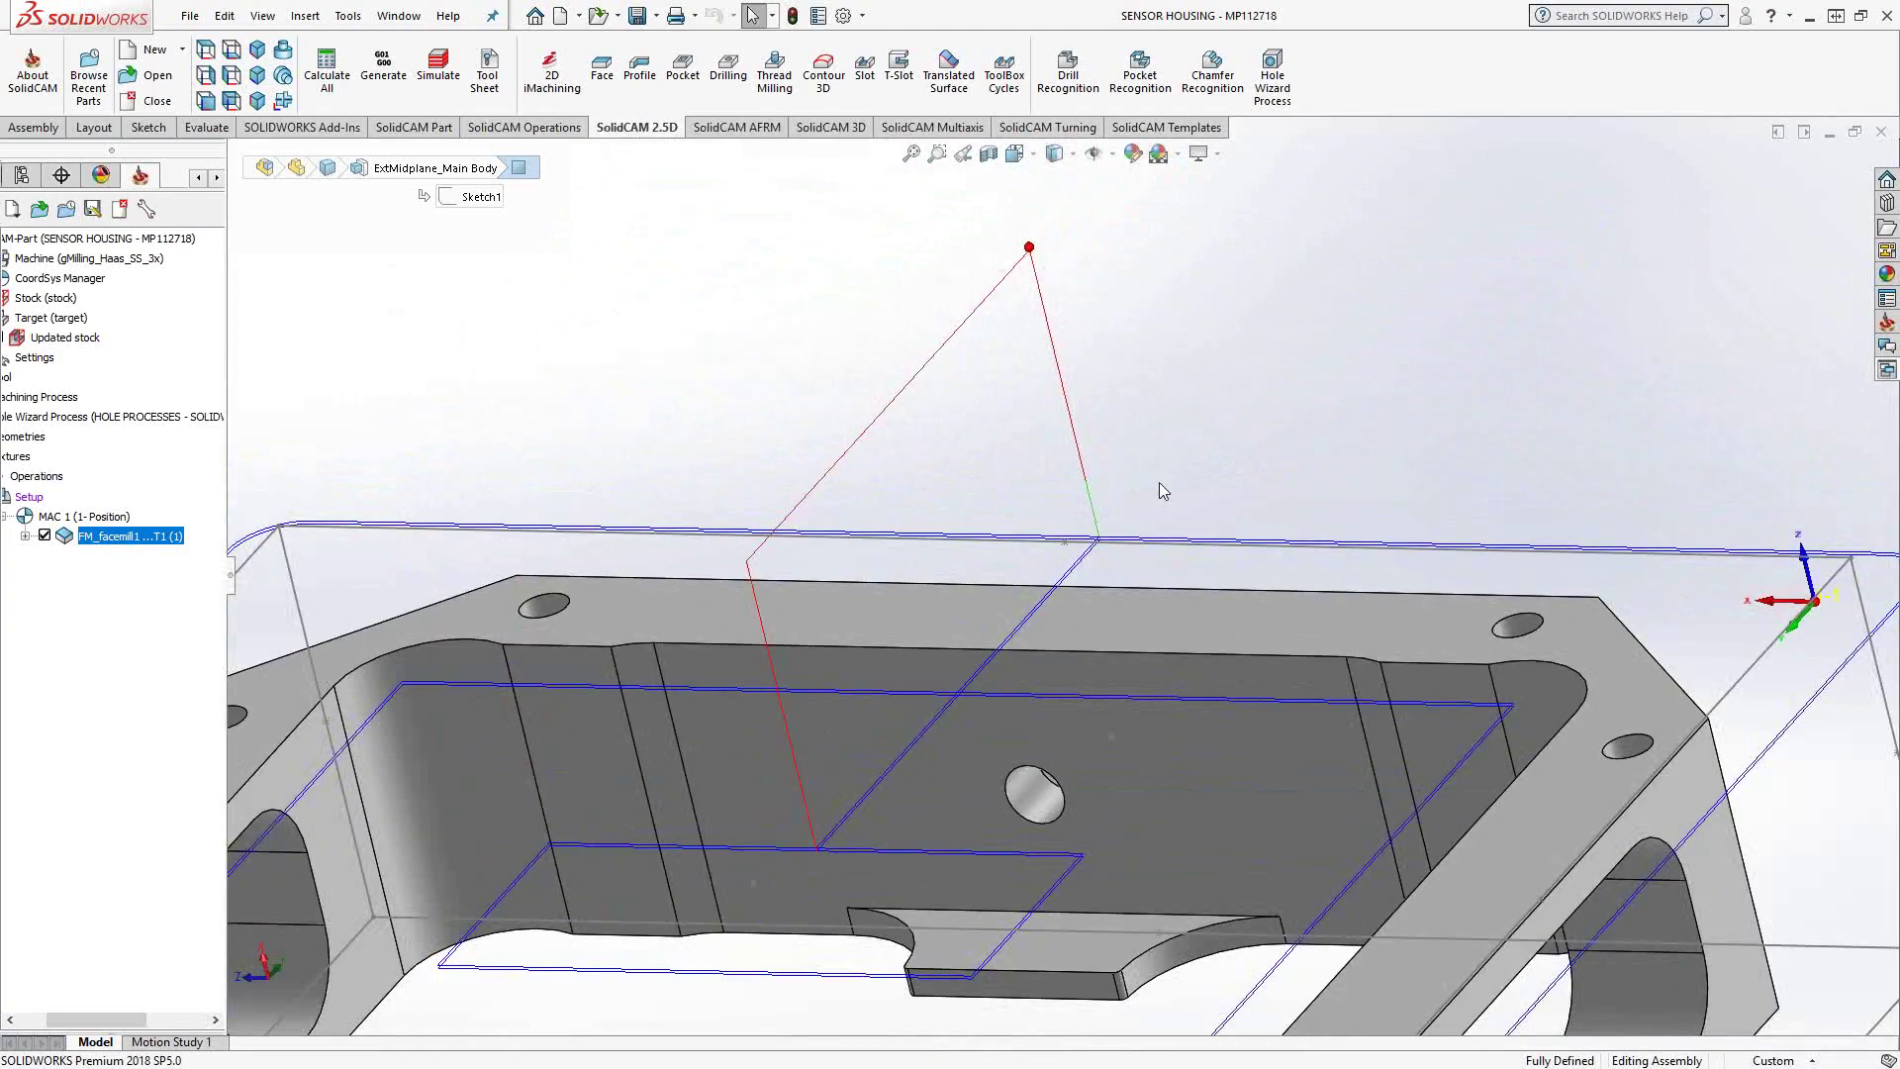
{"action": "scroll", "coordinate": [1160, 483], "scroll_direction": "up", "scroll_amount": 2}
{"action": "middle_click_drag", "start_coordinate": [870, 633], "coordinate": [768, 697]}
{"action": "scroll", "coordinate": [864, 698], "scroll_direction": "up", "scroll_amount": 2}
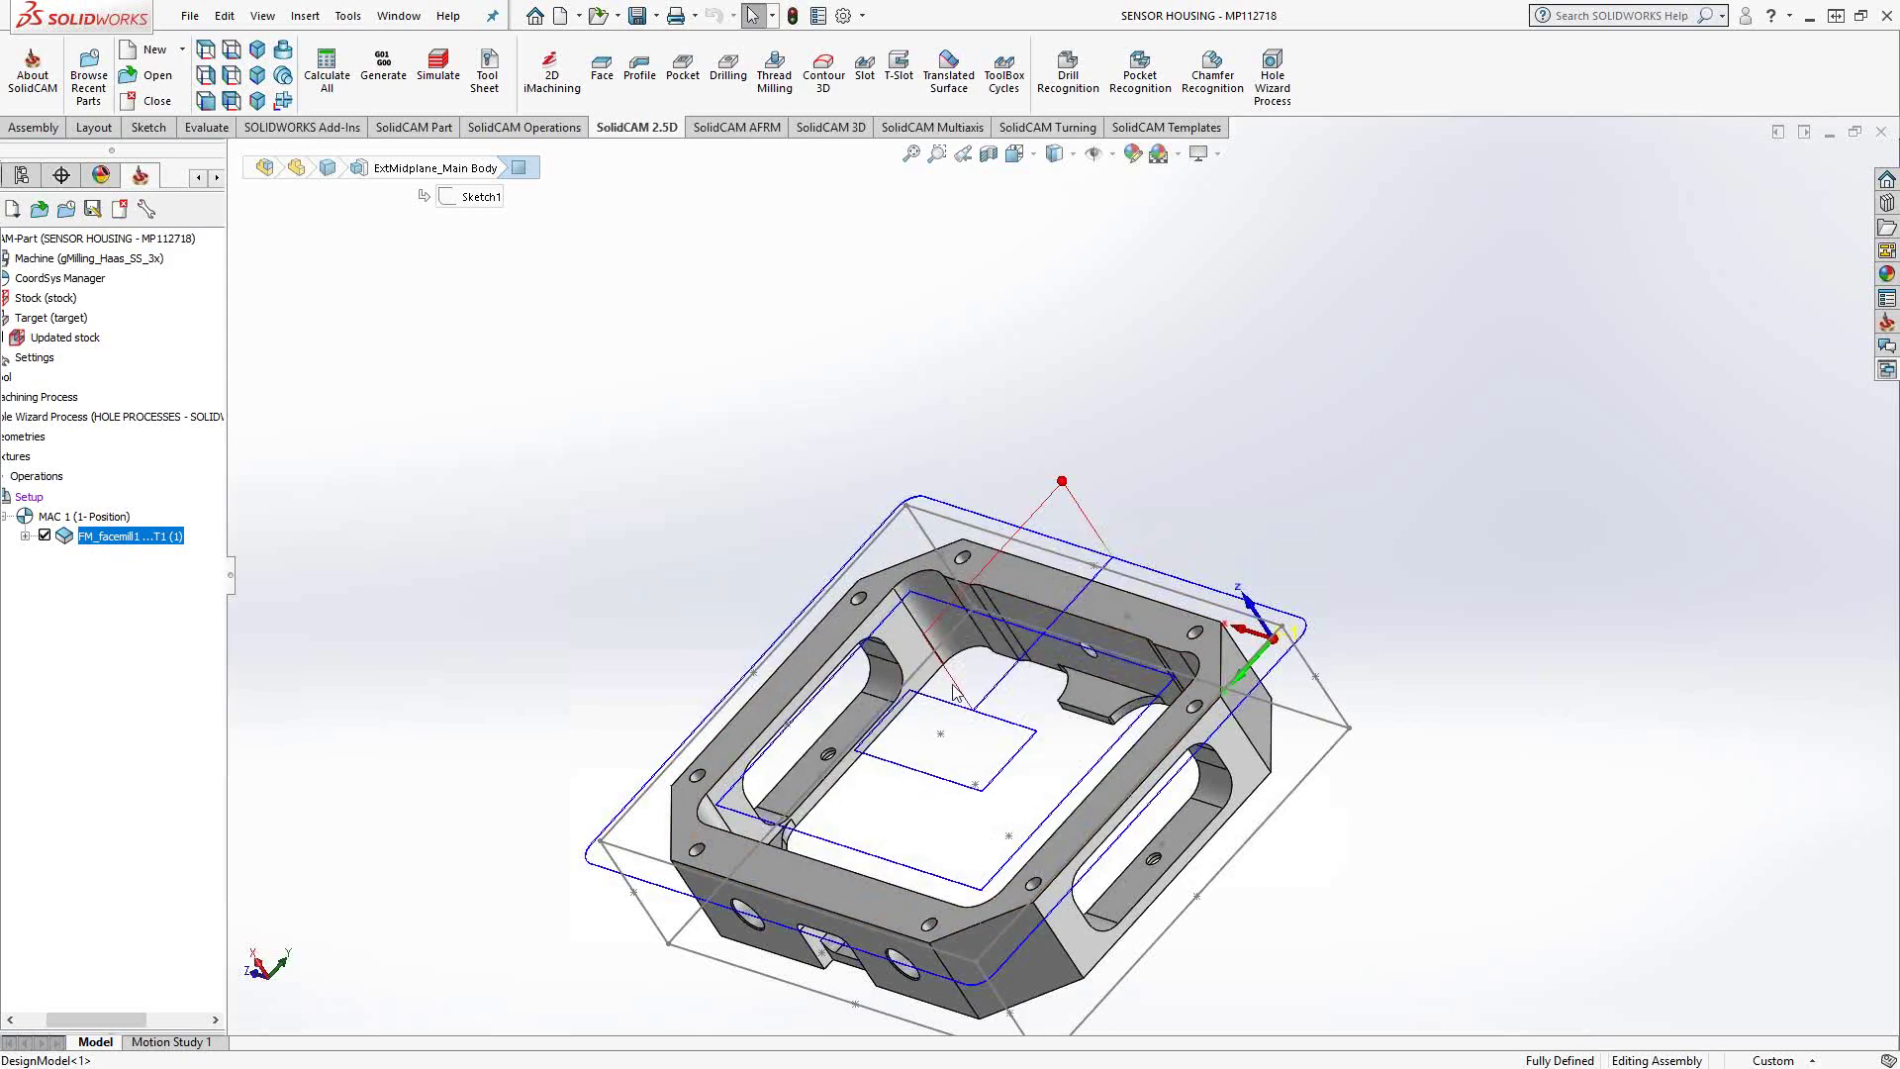
Step: Widen the CAM tree area beside the model
{"action": "left_click_drag", "start_coordinate": [234, 579], "coordinate": [269, 577]}
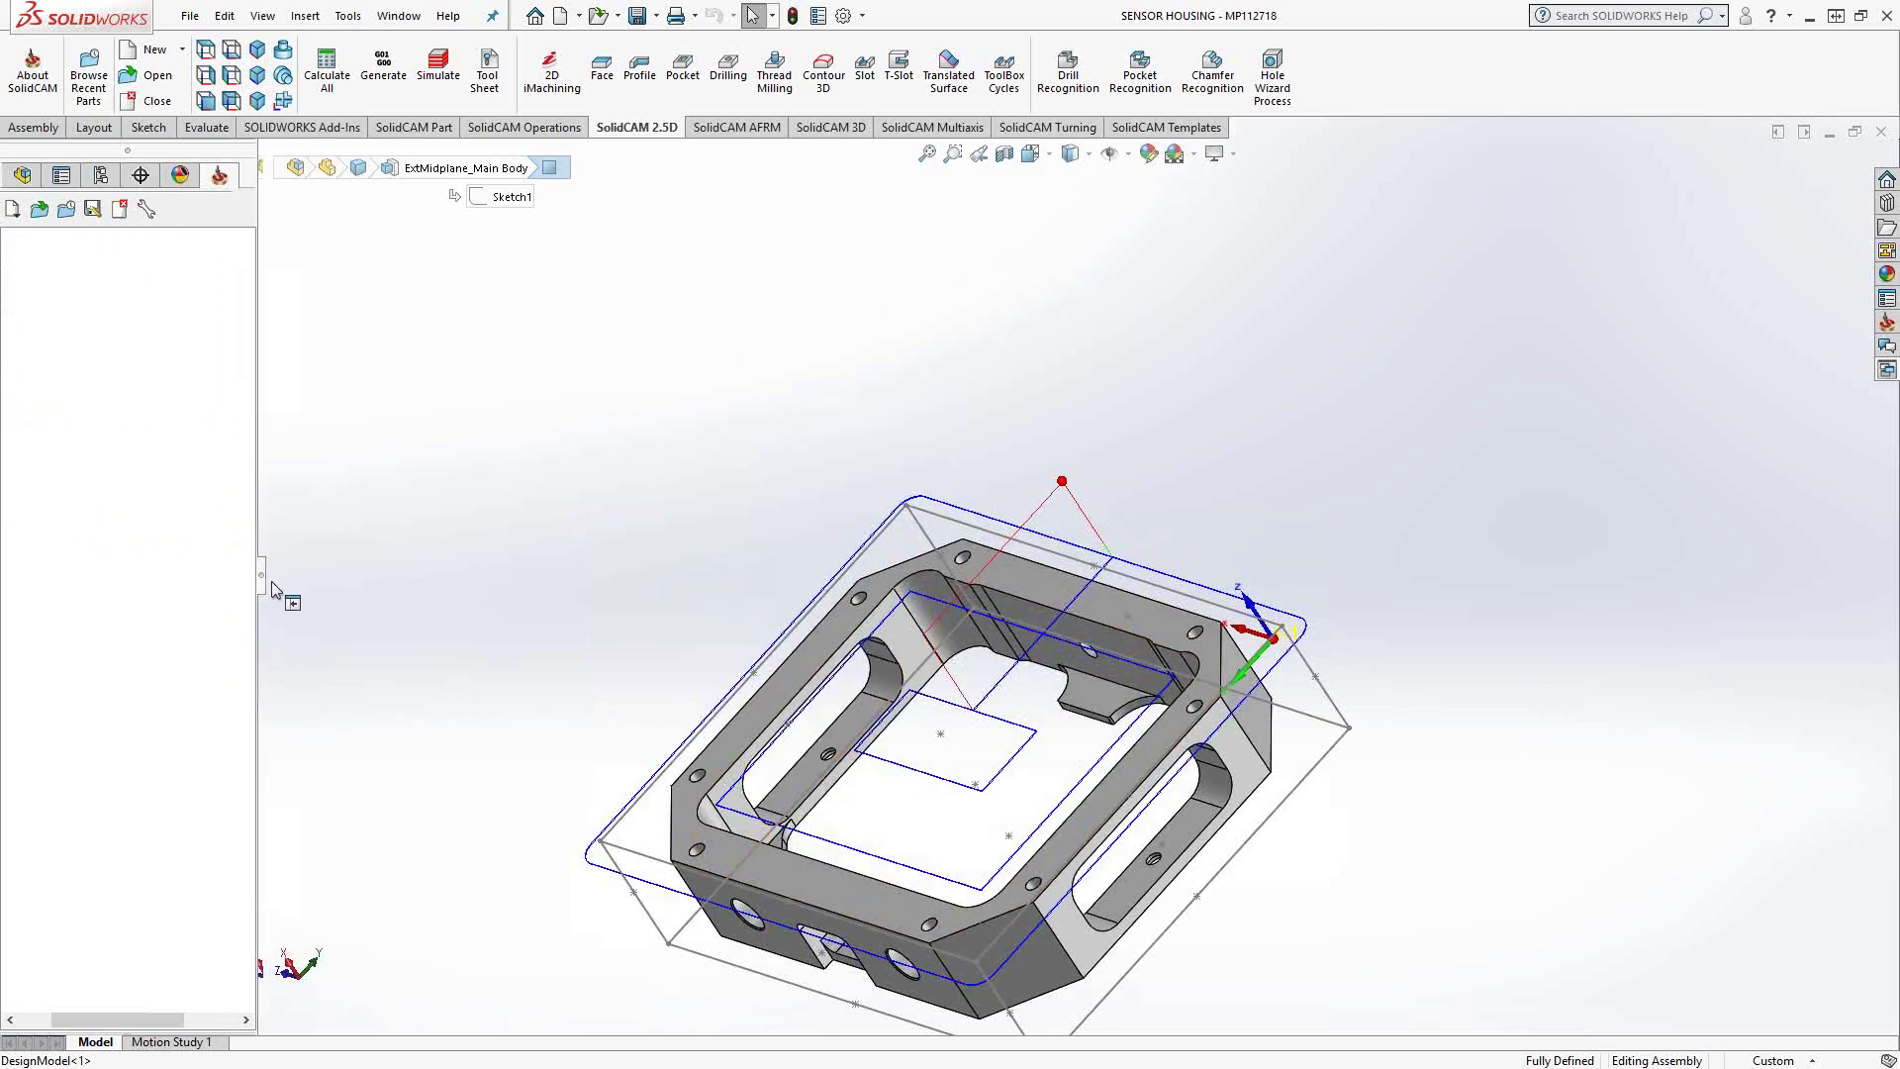